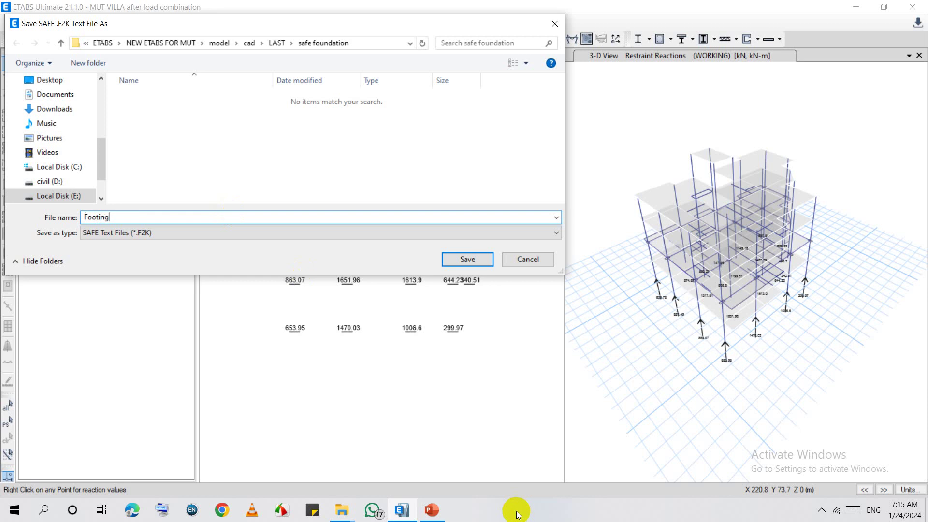
# Save the exported SAFE text file as Footing, switch to SAFE and import Footing.F2K from the safe foundation folder.
pyautogui.click(462, 261)
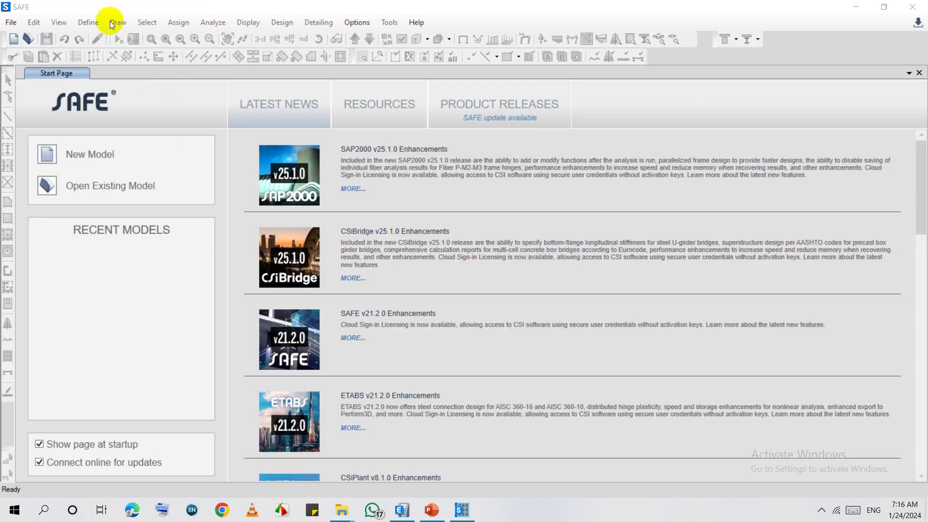
pyautogui.click(6, 24)
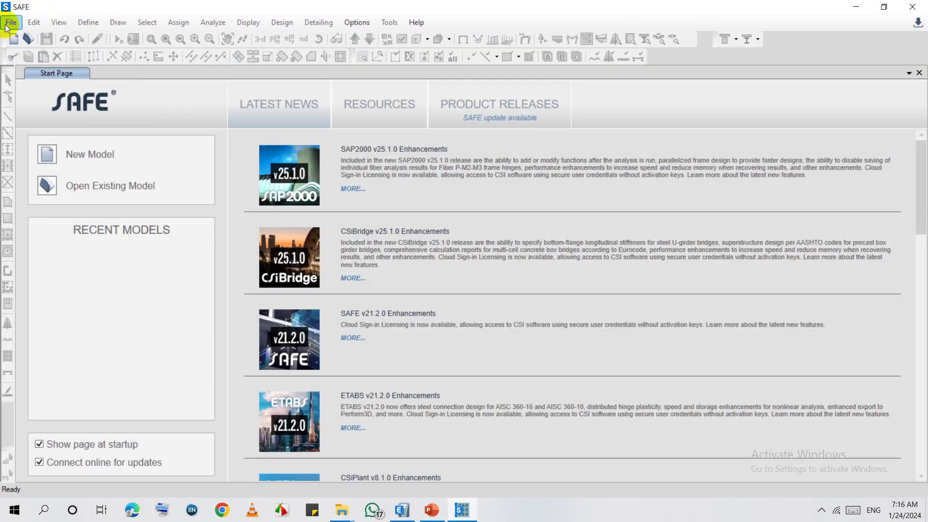
pyautogui.moveTo(57, 121)
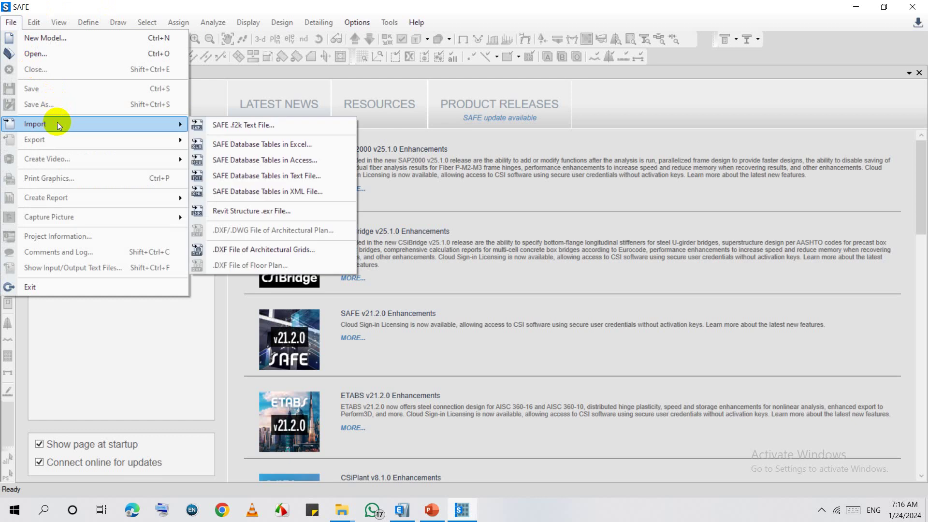
pyautogui.click(252, 128)
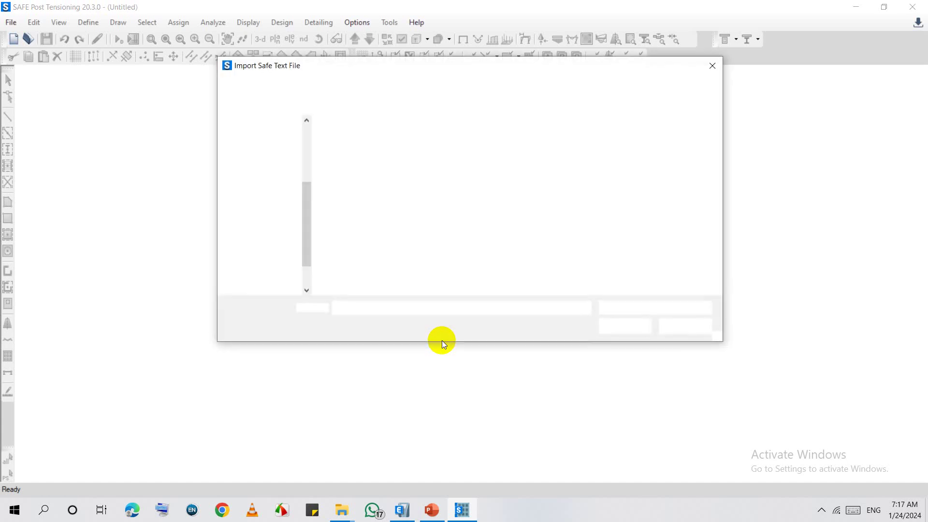
pyautogui.click(401, 143)
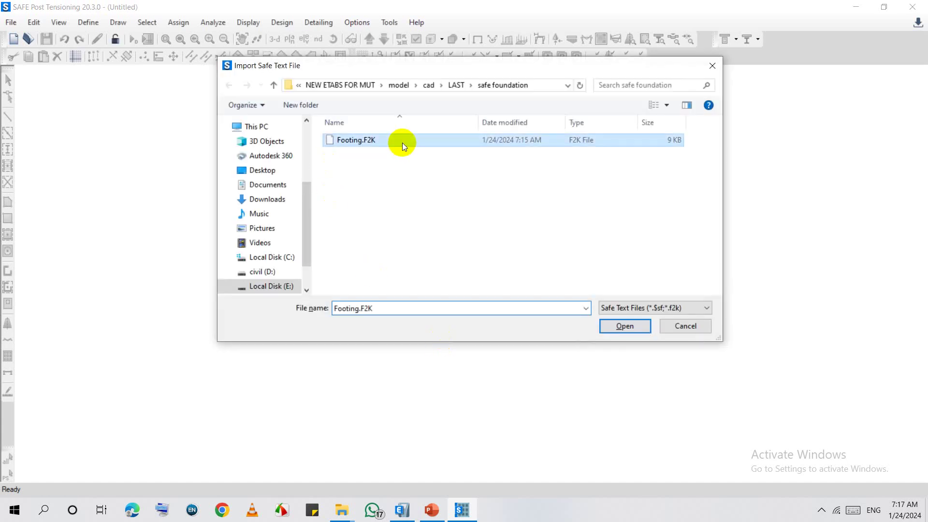
pyautogui.click(625, 326)
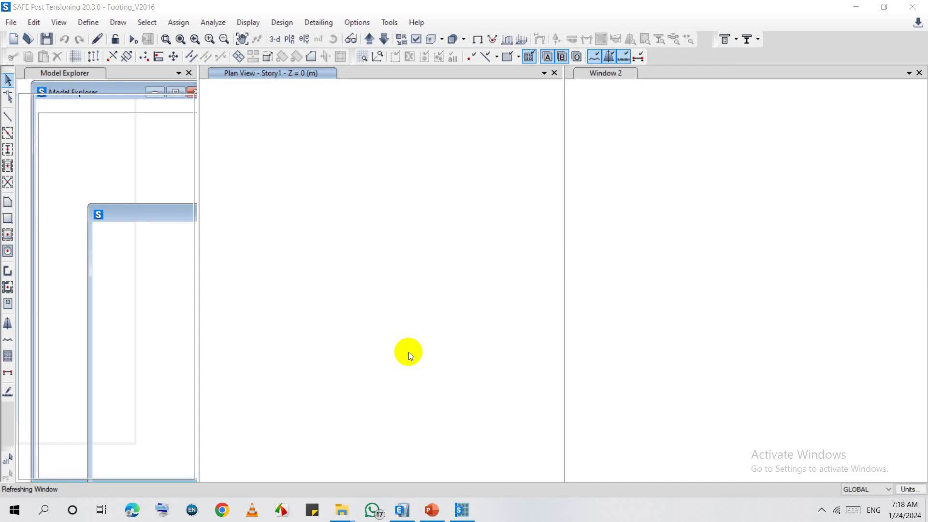
# Window-select all the imported joints in the Story1 plan view to locate them.
pyautogui.click(411, 267)
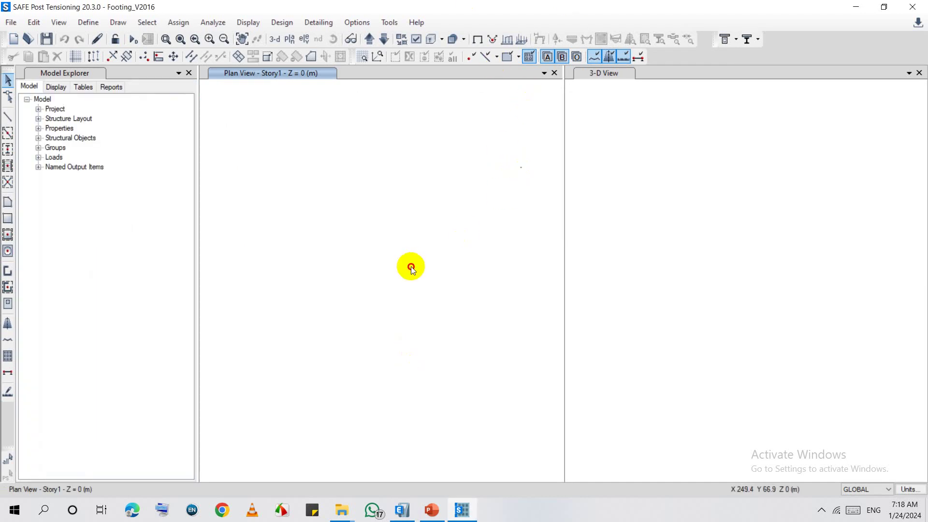
pyautogui.scroll(-2, 410, 266)
pyautogui.scroll(-1, 408, 238)
pyautogui.scroll(-1, 431, 230)
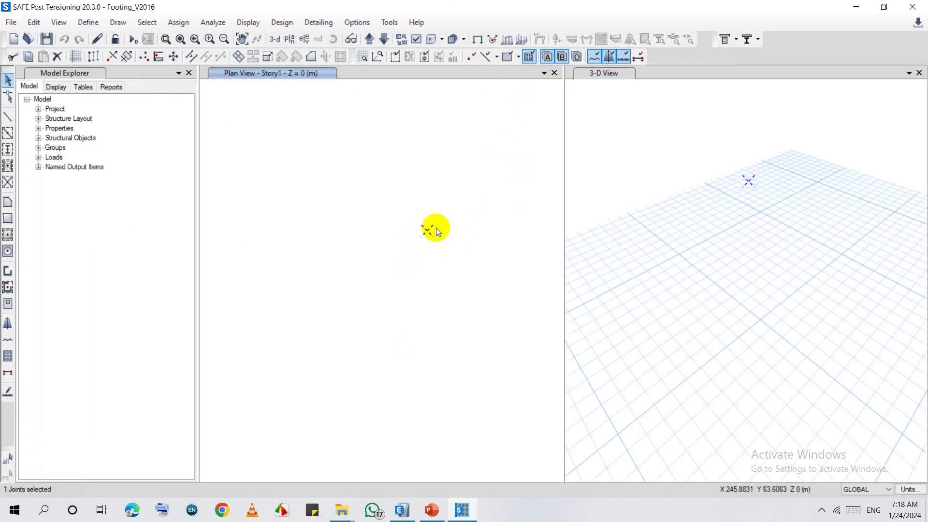
pyautogui.scroll(-1, 425, 225)
pyautogui.scroll(-1, 440, 214)
pyautogui.click(486, 195)
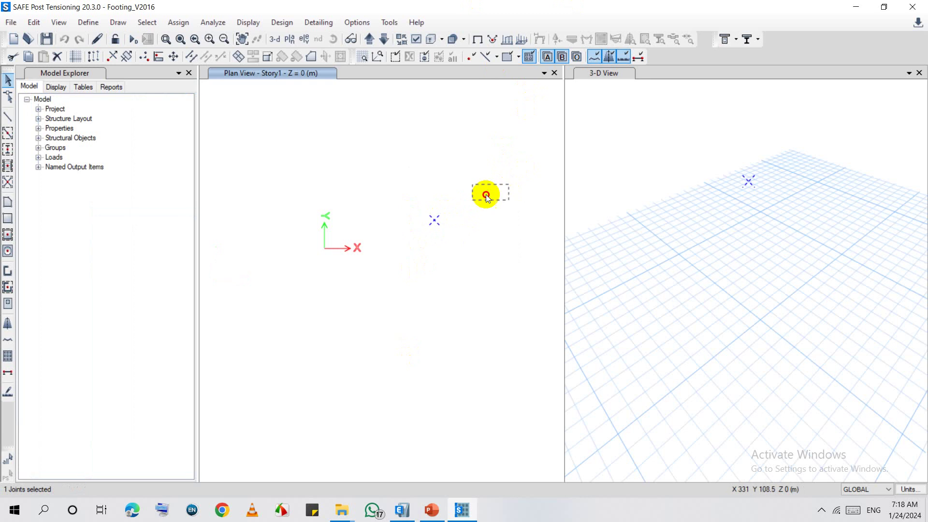
pyautogui.moveTo(487, 195); pyautogui.dragTo(393, 263)
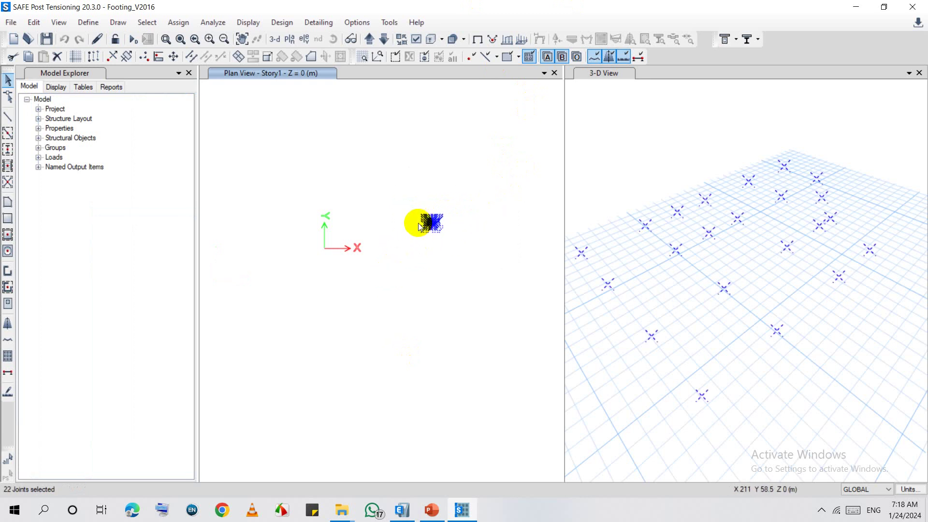
pyautogui.scroll(1, 420, 227)
pyautogui.scroll(3, 513, 226)
pyautogui.scroll(1, 508, 222)
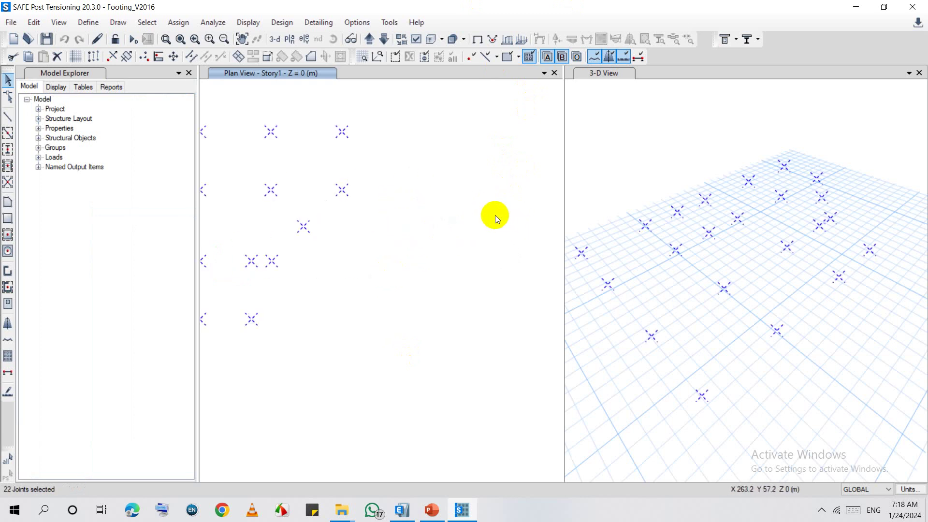
pyautogui.scroll(-3, 497, 216)
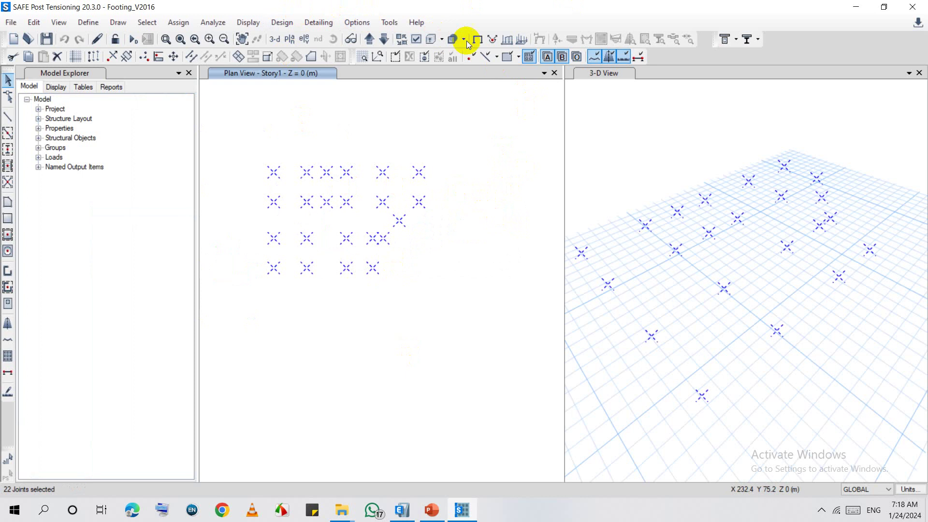
# Turn off the Invisible option for joint objects in the plan view display settings and clear the joint selection.
pyautogui.click(415, 39)
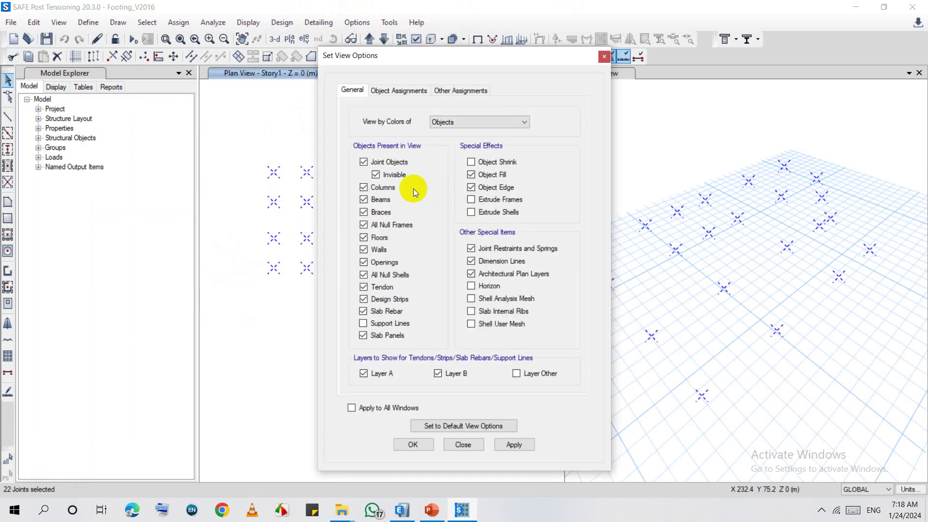
pyautogui.click(388, 173)
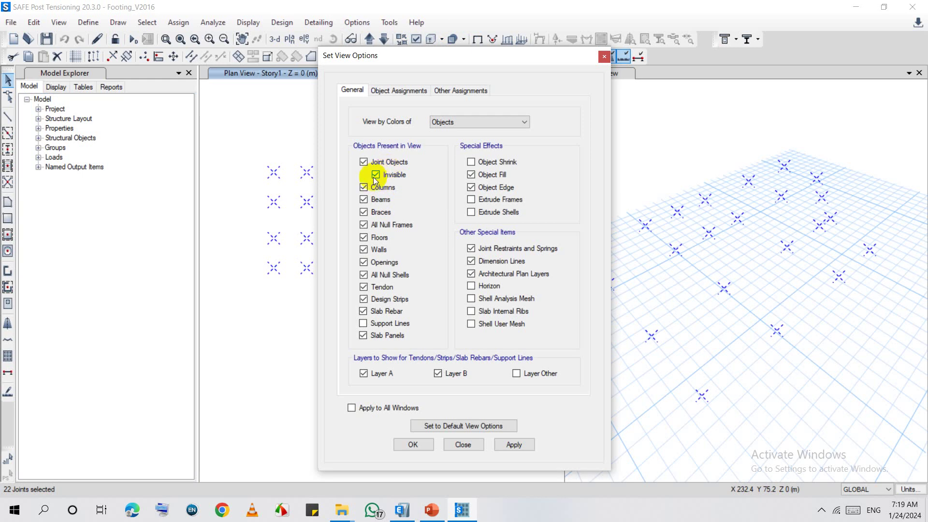
pyautogui.click(502, 450)
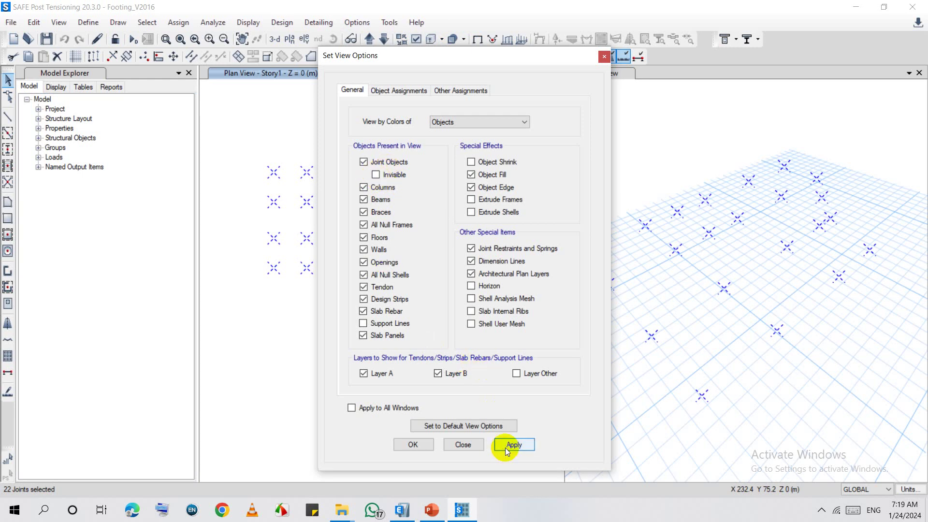
pyautogui.click(425, 444)
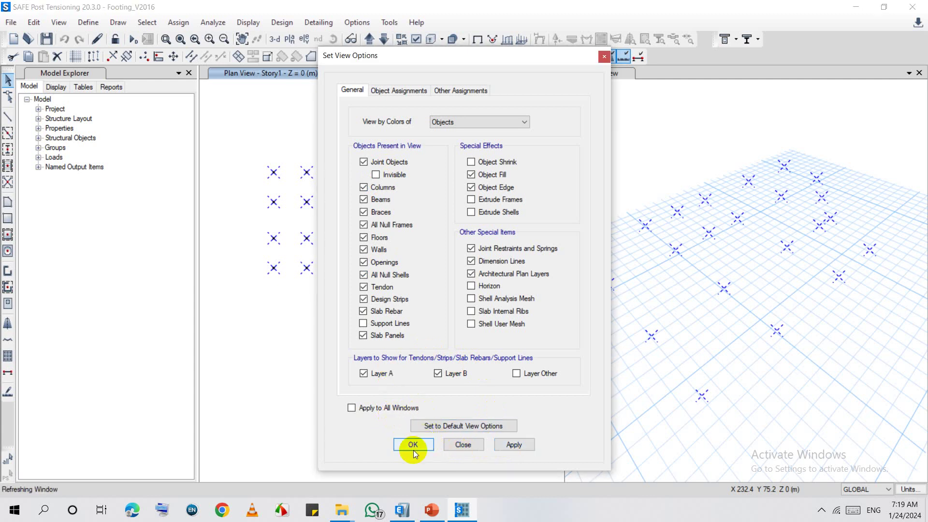
pyautogui.click(414, 444)
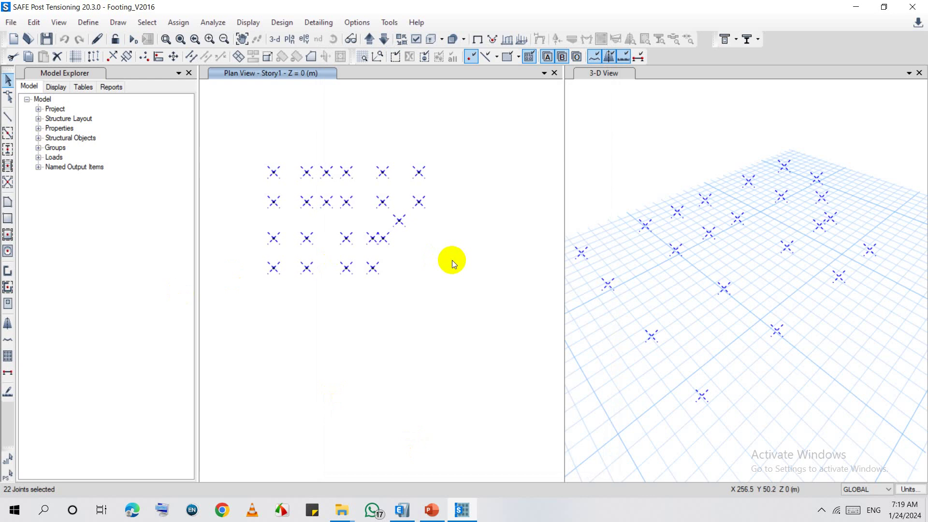
pyautogui.click(454, 263)
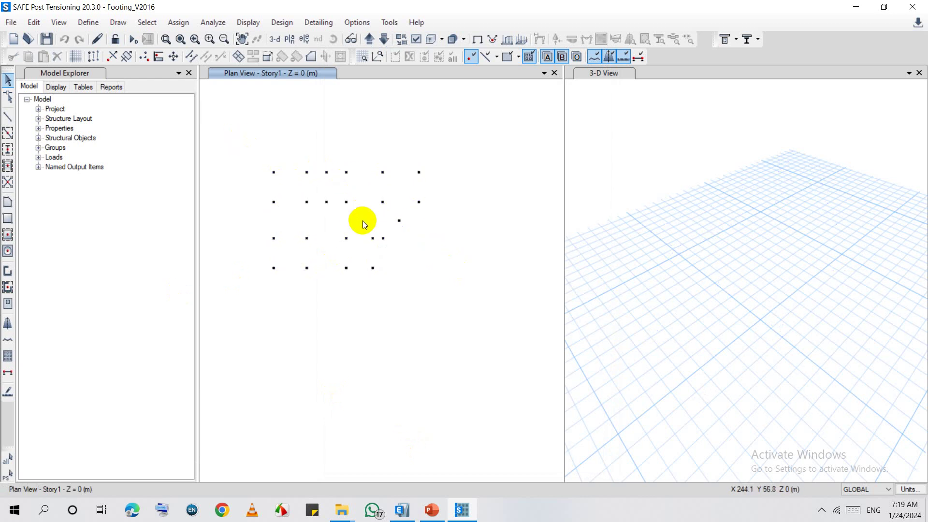
# Inspect the DL_ABOVE force components and X and Y load dimensions assigned to the upper-right corner joint.
pyautogui.scroll(3, 418, 184)
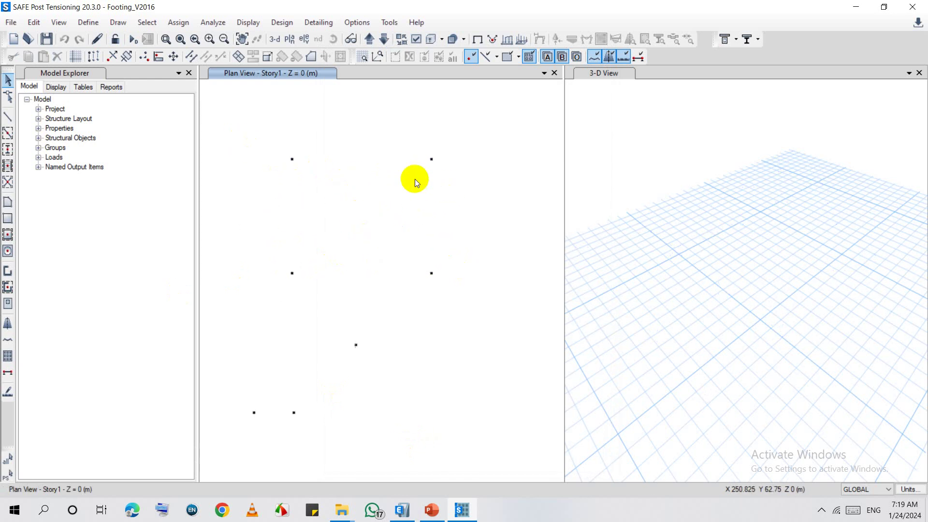
pyautogui.rightClick(429, 158)
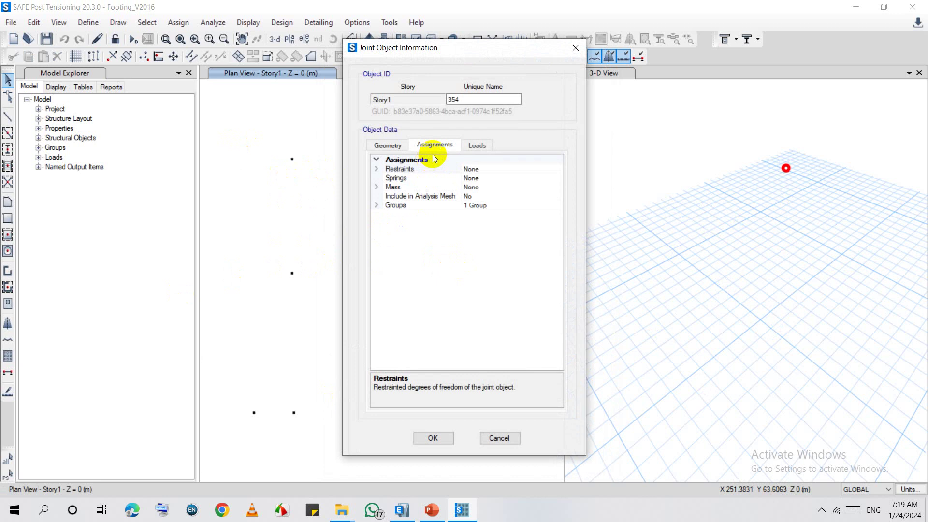
pyautogui.click(474, 144)
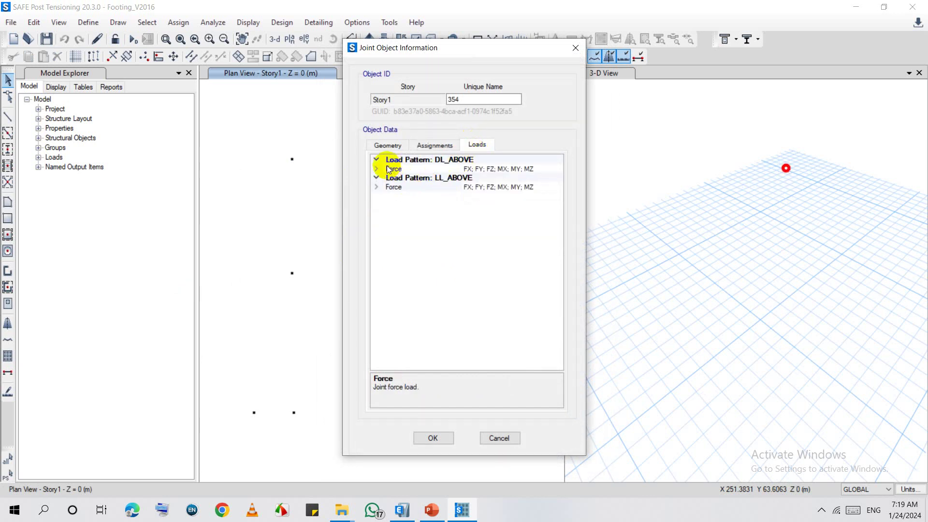
pyautogui.click(390, 169)
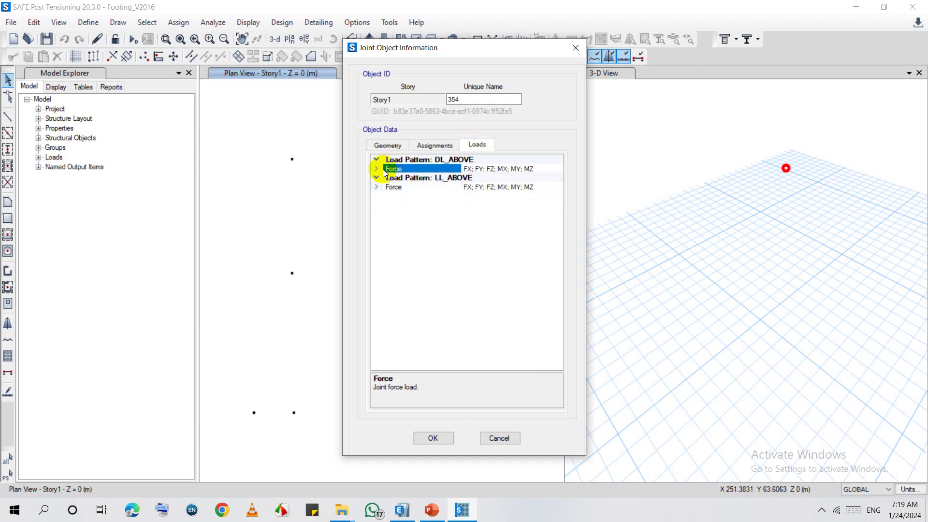
pyautogui.click(379, 170)
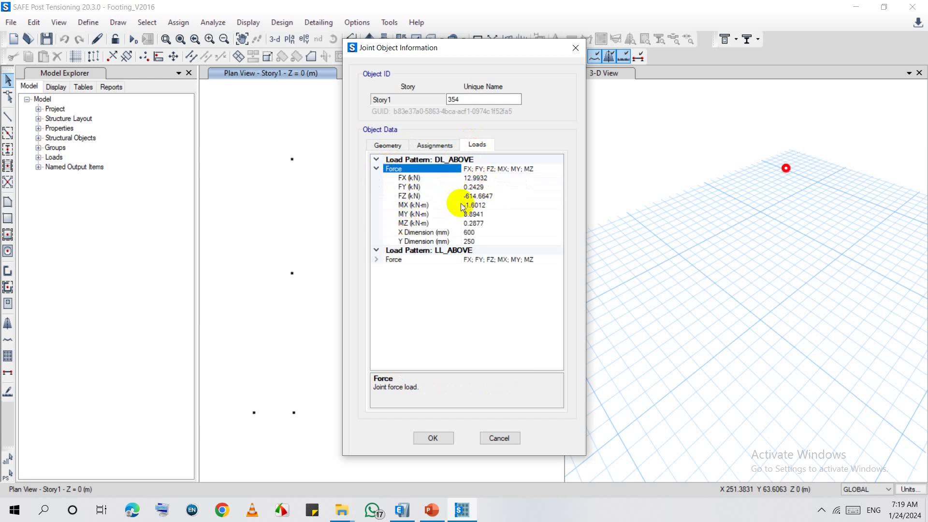
pyautogui.click(476, 186)
pyautogui.click(483, 233)
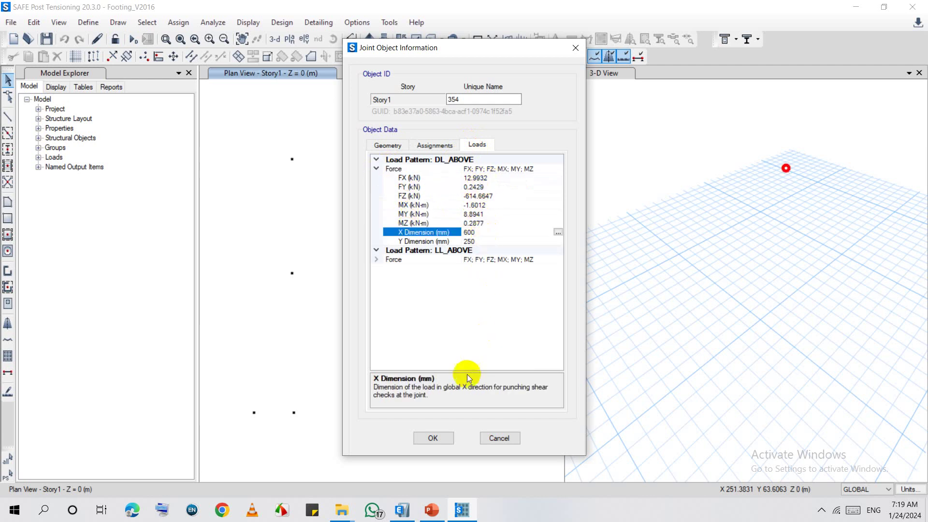
pyautogui.click(431, 433)
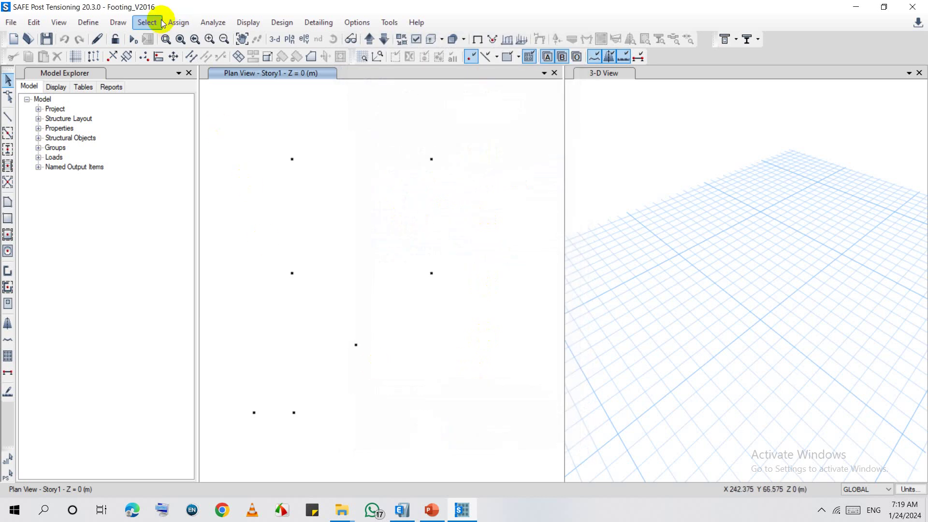
# Review the list of materials defined in the imported model.
pyautogui.click(101, 28)
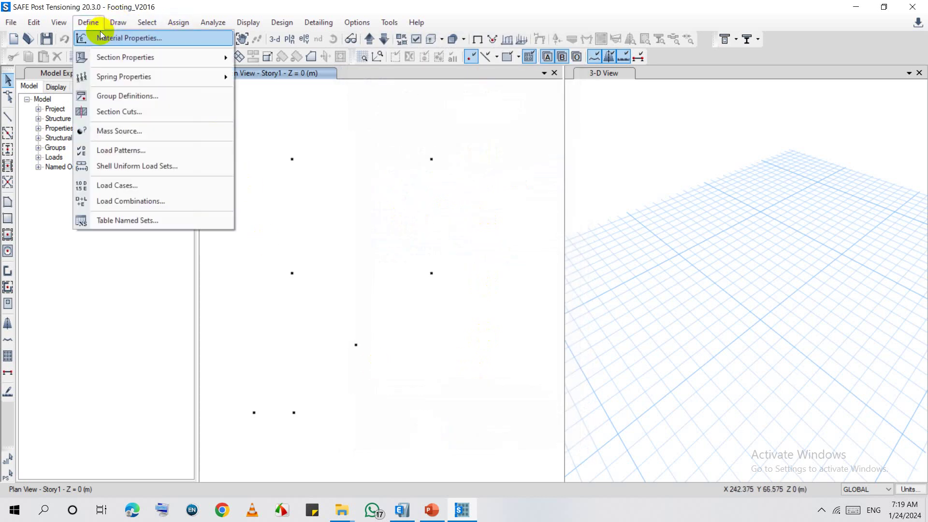
pyautogui.click(100, 32)
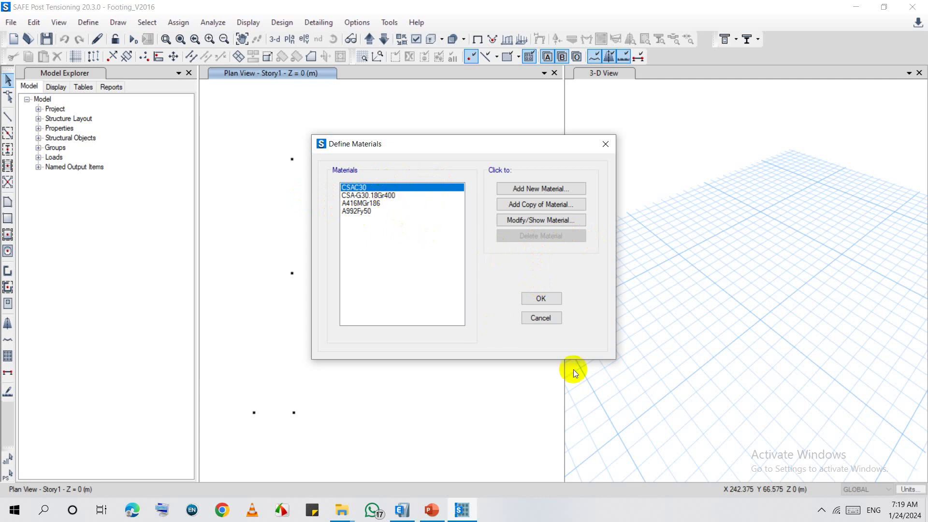
pyautogui.click(542, 298)
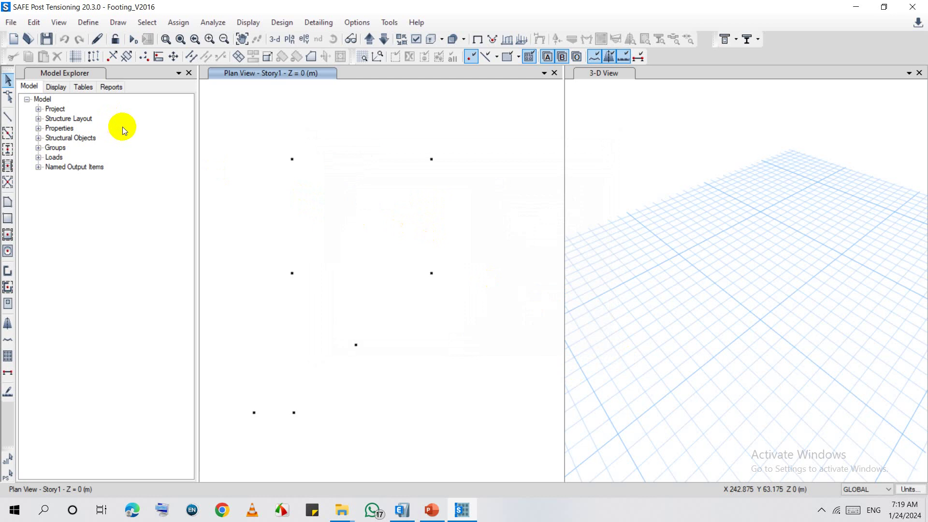
# Add a new slab section property named F 40.
pyautogui.click(92, 23)
pyautogui.click(90, 22)
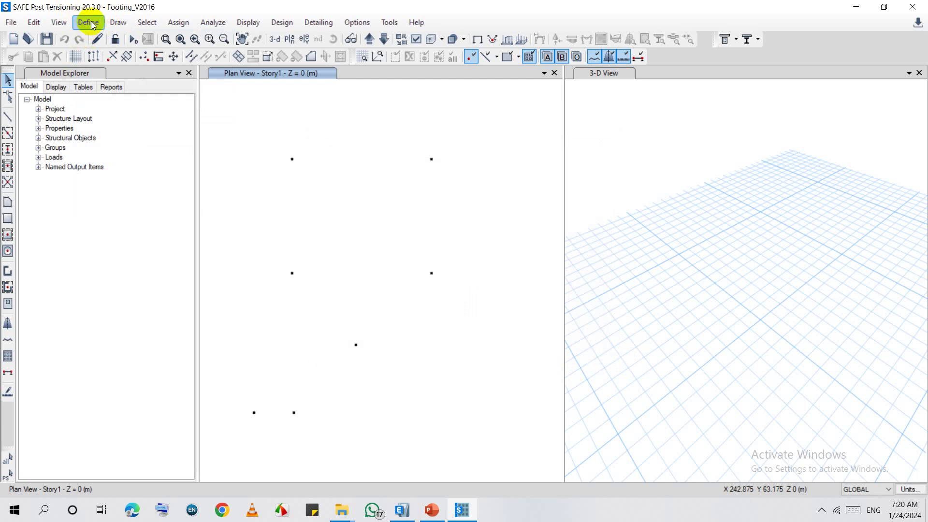
pyautogui.click(90, 23)
pyautogui.moveTo(106, 59)
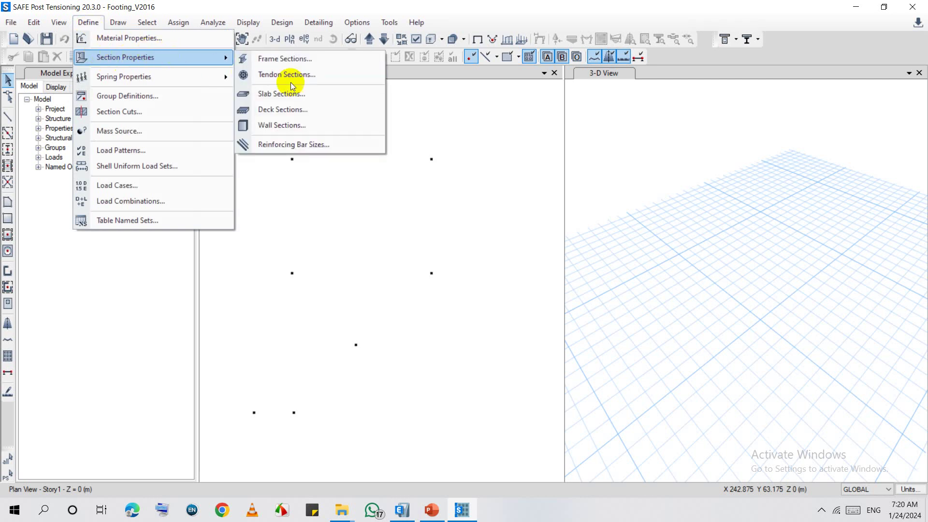
pyautogui.click(306, 94)
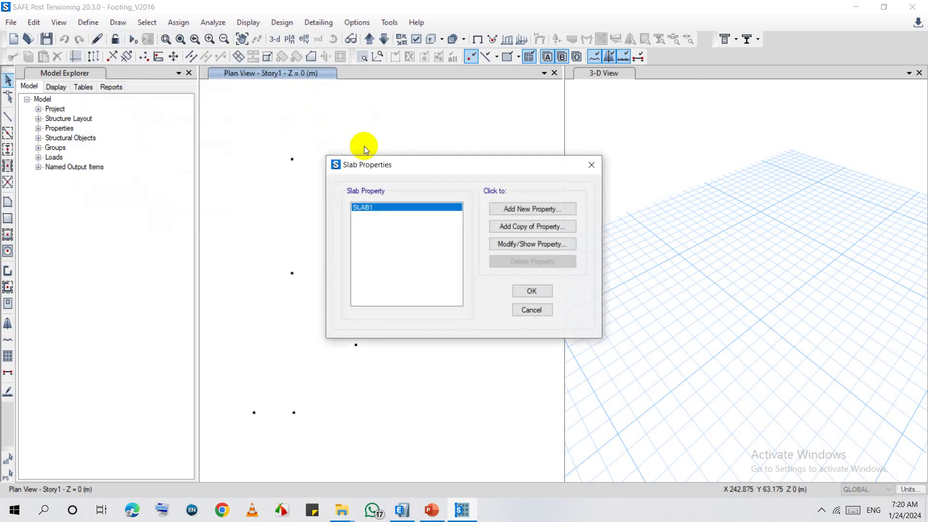
pyautogui.click(521, 211)
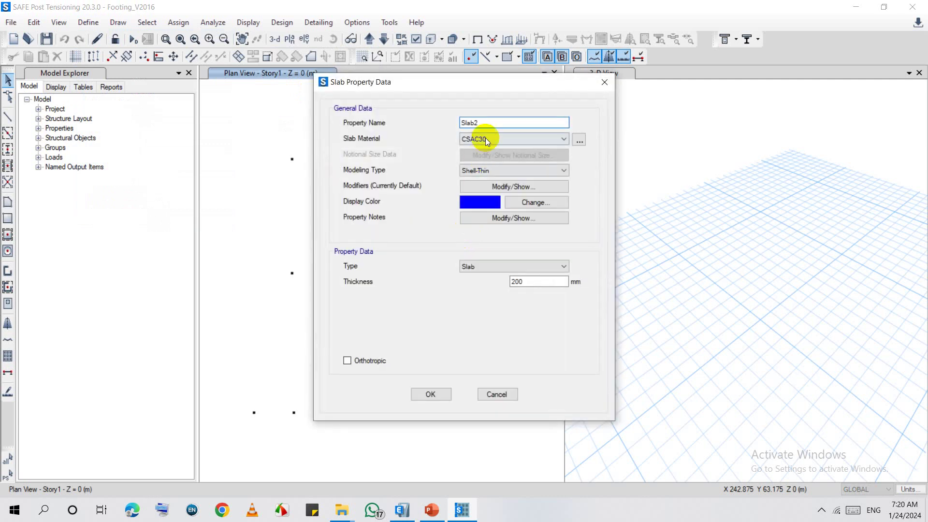
pyautogui.doubleClick(488, 124)
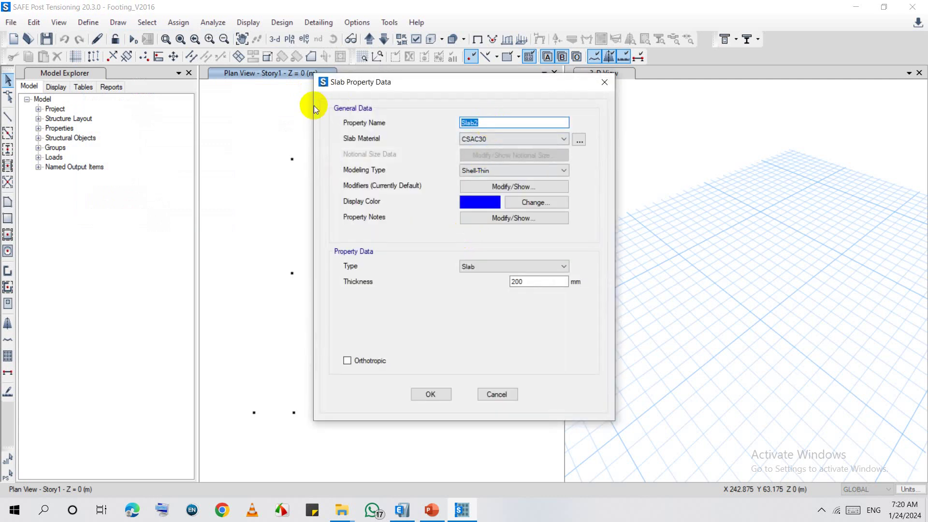
pyautogui.write('F 40')
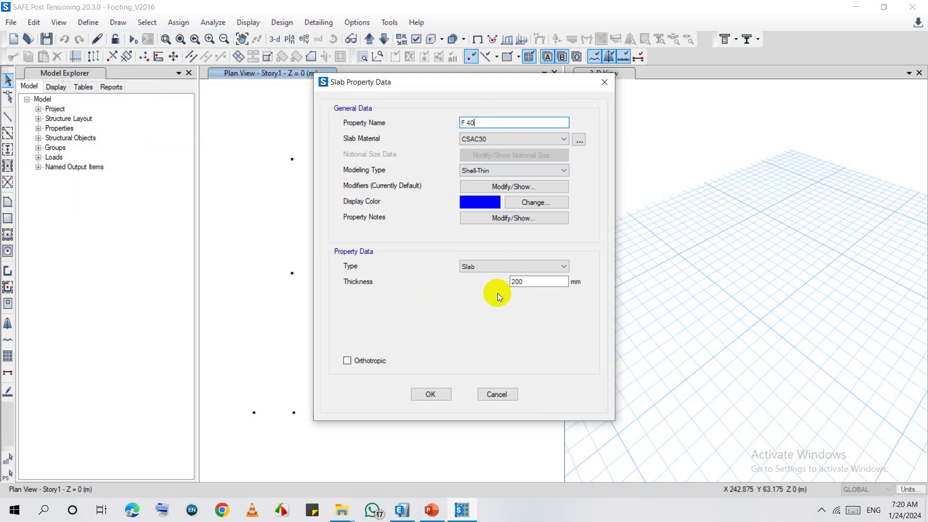
# Define F 40 as a Footing type with 400 mm thickness and Shell-Thick modeling, and accept the property.
pyautogui.click(511, 272)
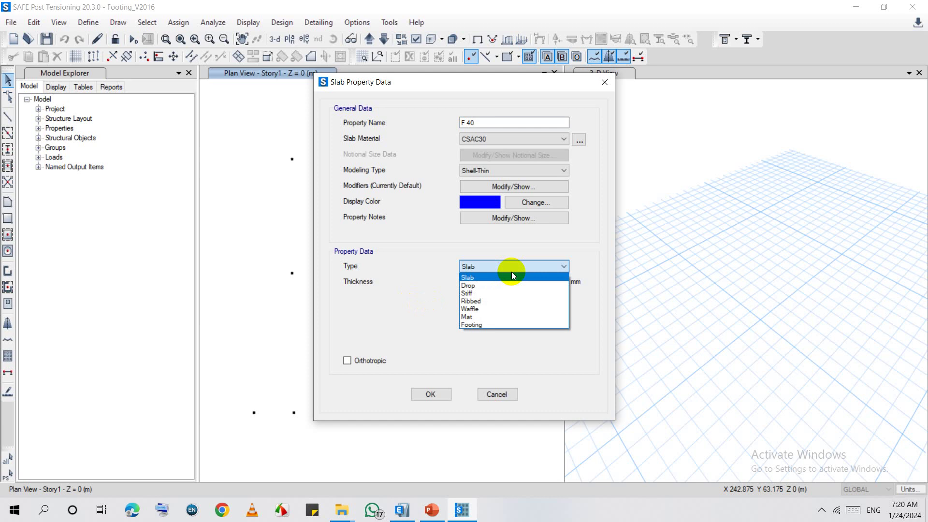
pyautogui.click(477, 325)
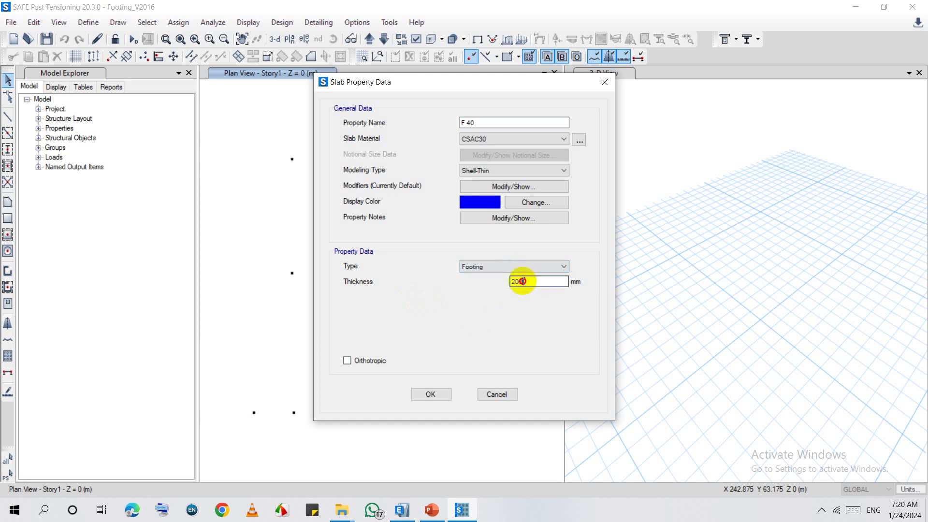
pyautogui.moveTo(523, 282); pyautogui.dragTo(512, 283)
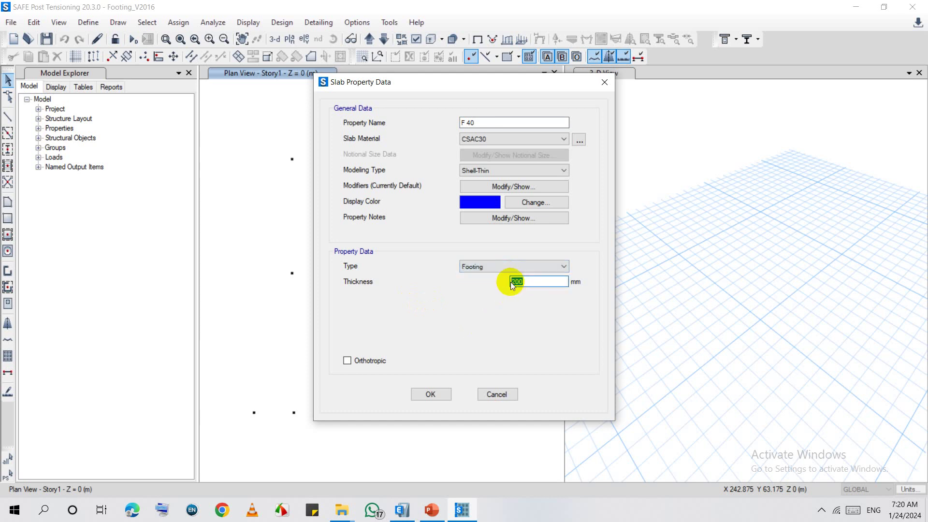
pyautogui.write('400')
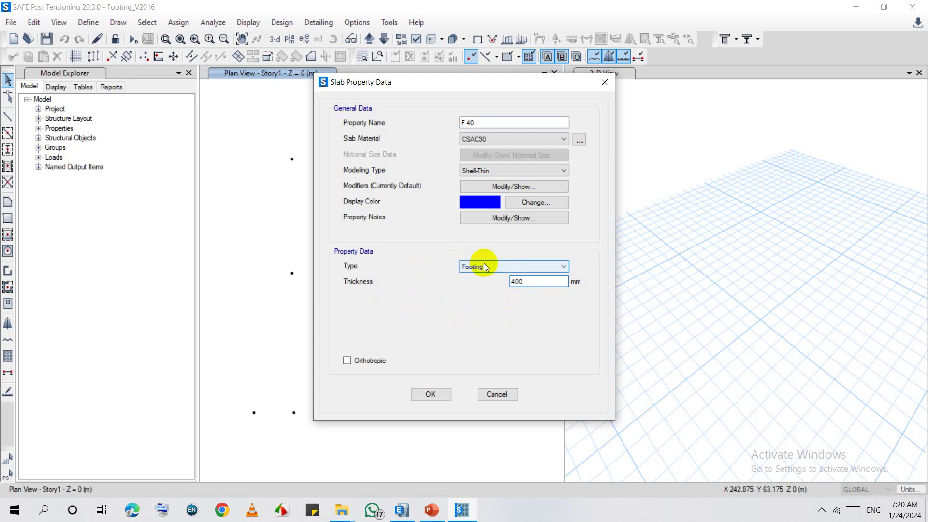
pyautogui.click(541, 173)
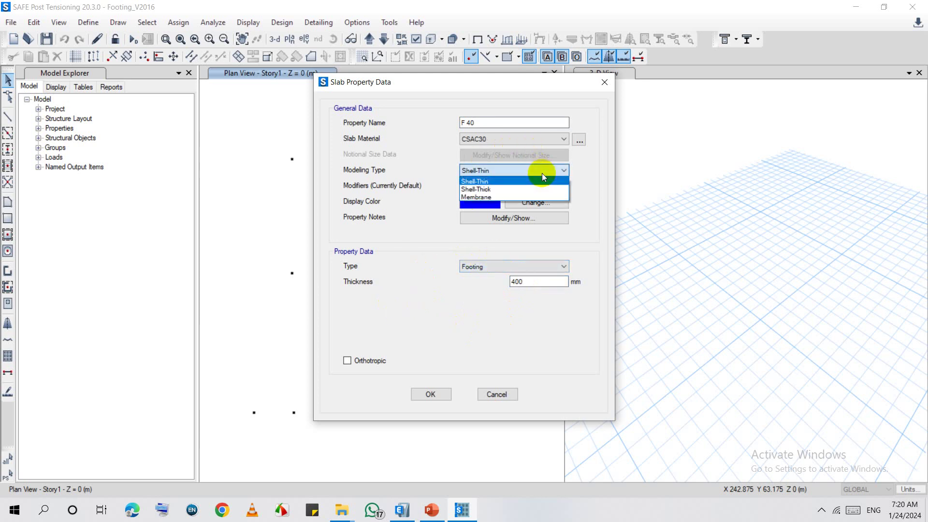
pyautogui.click(510, 190)
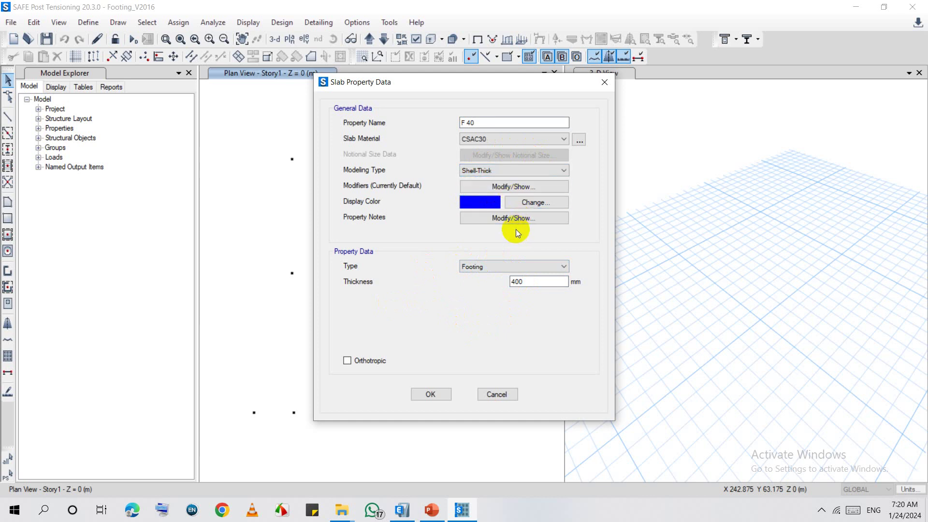
pyautogui.click(430, 391)
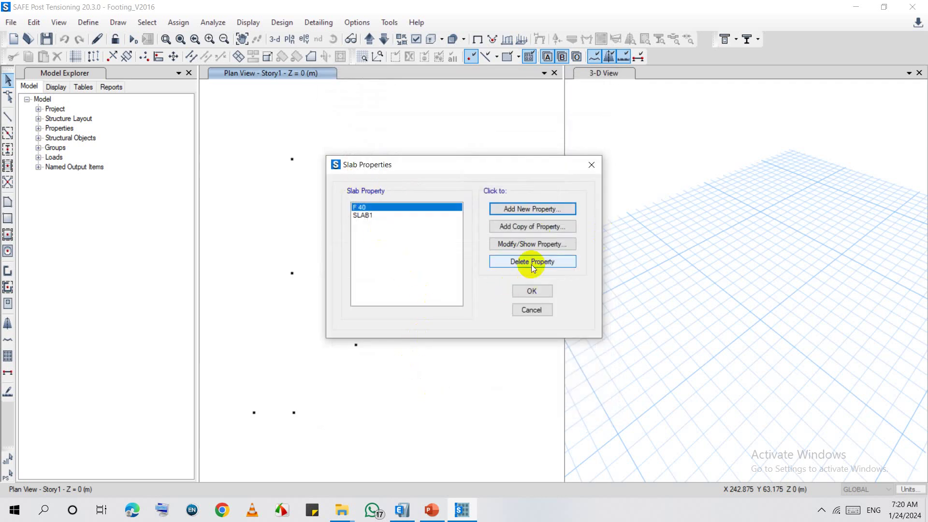
# Add a copy of the F 40 property named F 50, change its thickness, and accept the slab property definitions.
pyautogui.click(535, 226)
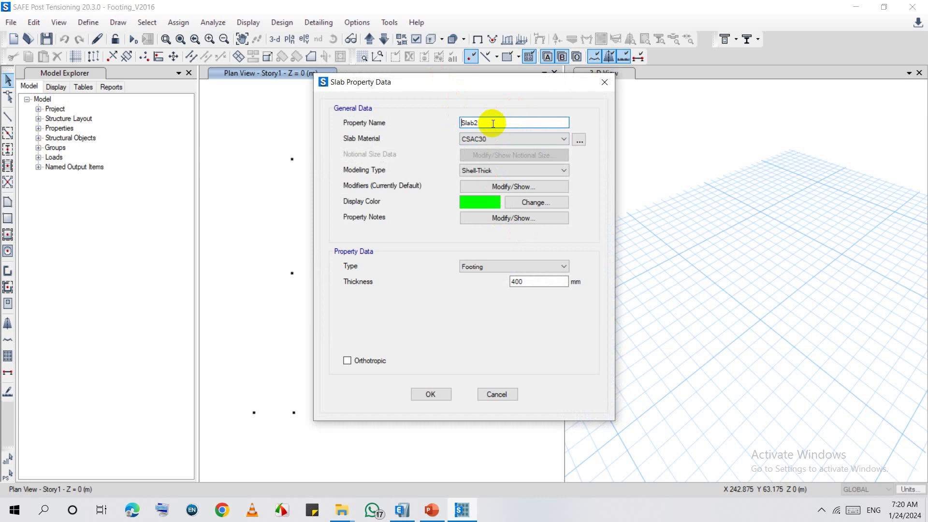
pyautogui.moveTo(491, 123); pyautogui.dragTo(418, 127)
pyautogui.write('F')
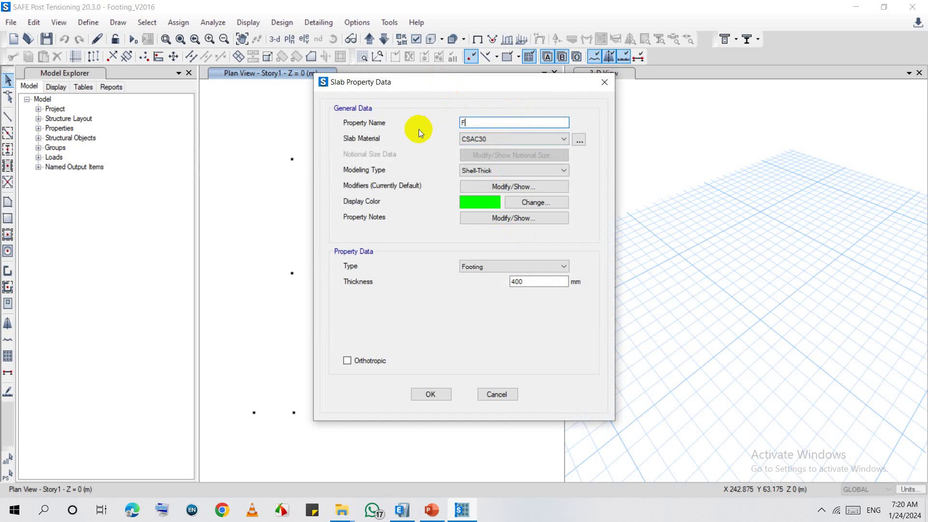
pyautogui.write(' 50')
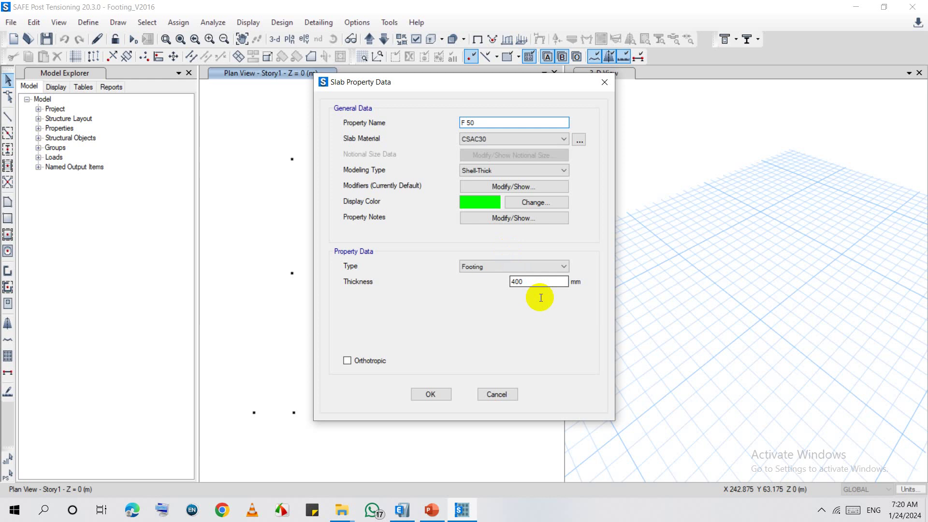
pyautogui.click(530, 281)
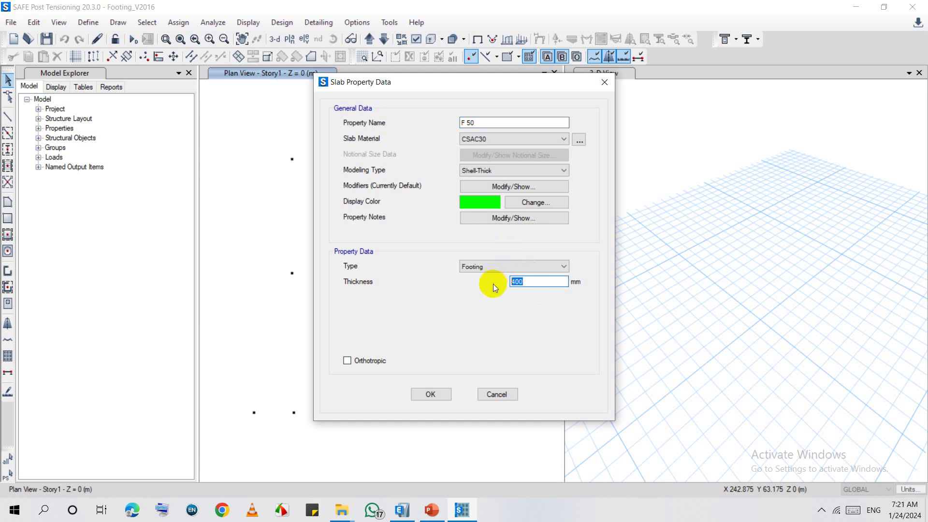
pyautogui.write('50')
pyautogui.click(439, 403)
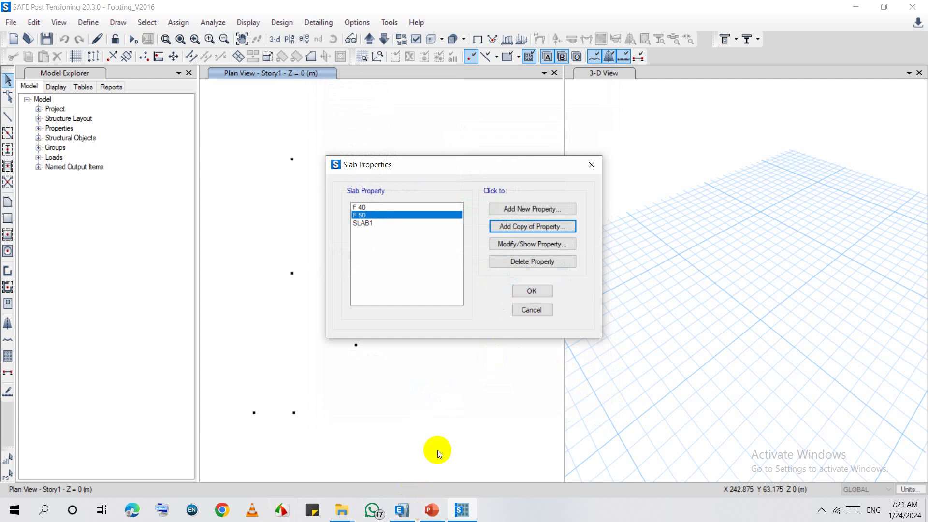
pyautogui.click(535, 292)
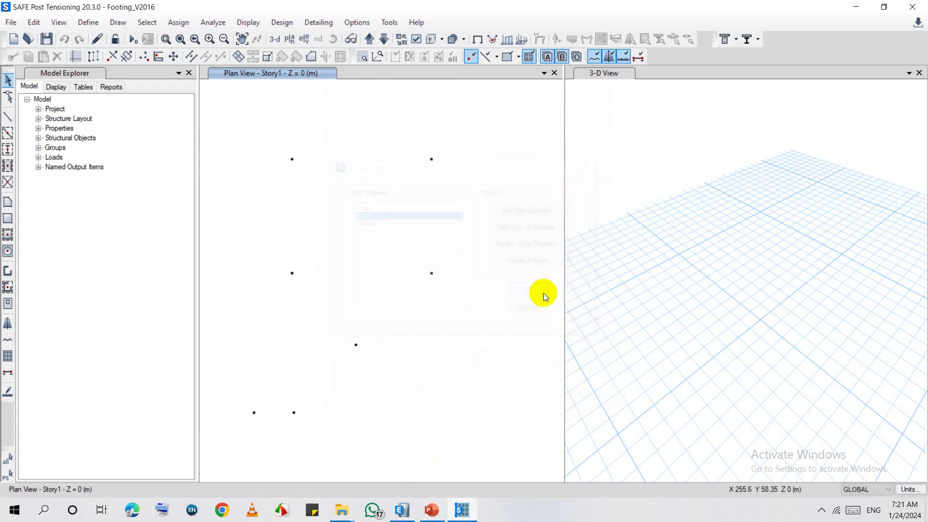
# Start Quick Draw Area Around Point with a rectangular shape and the F 40 property, keeping the X and Y dimensions at 1000 mm.
pyautogui.scroll(-5, 431, 247)
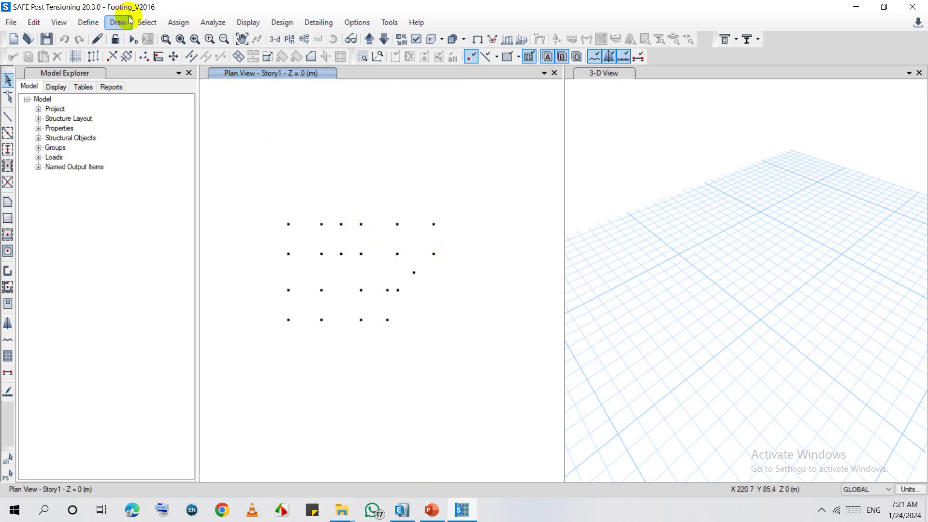
pyautogui.click(7, 253)
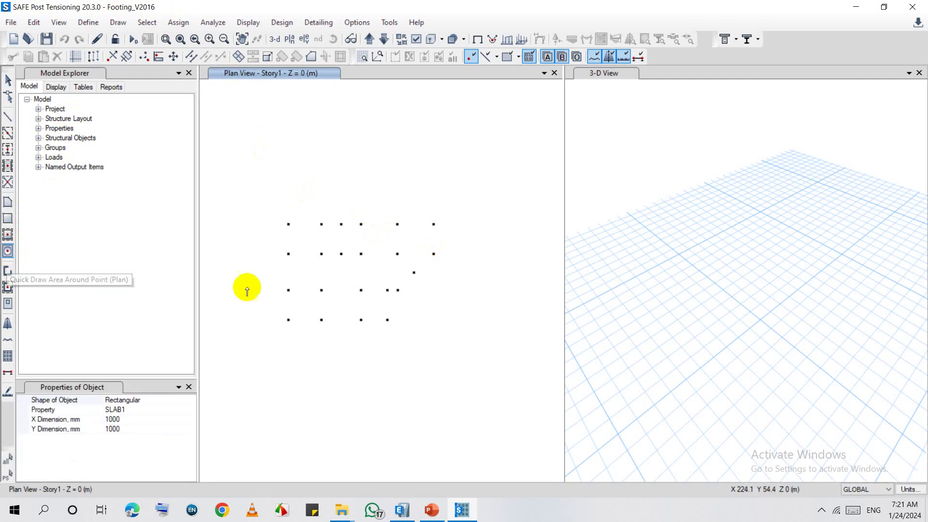
pyautogui.click(126, 419)
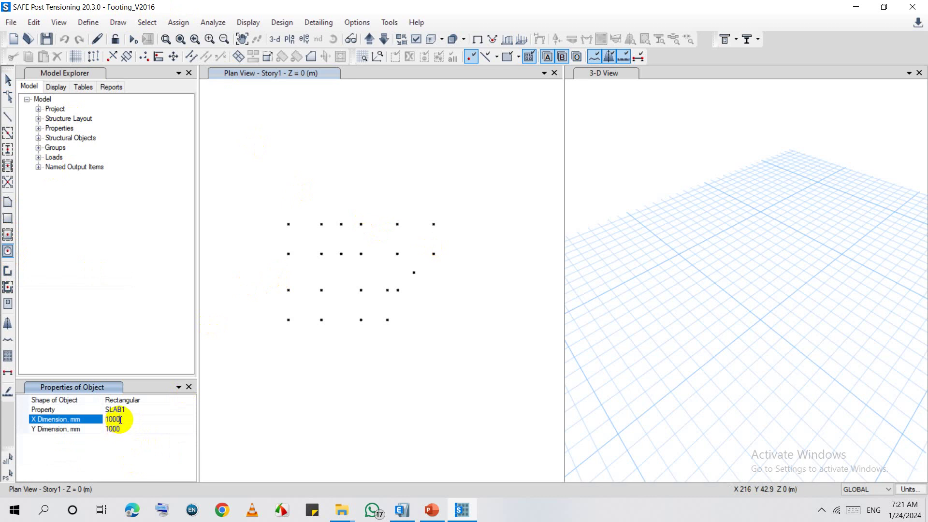
pyautogui.click(125, 410)
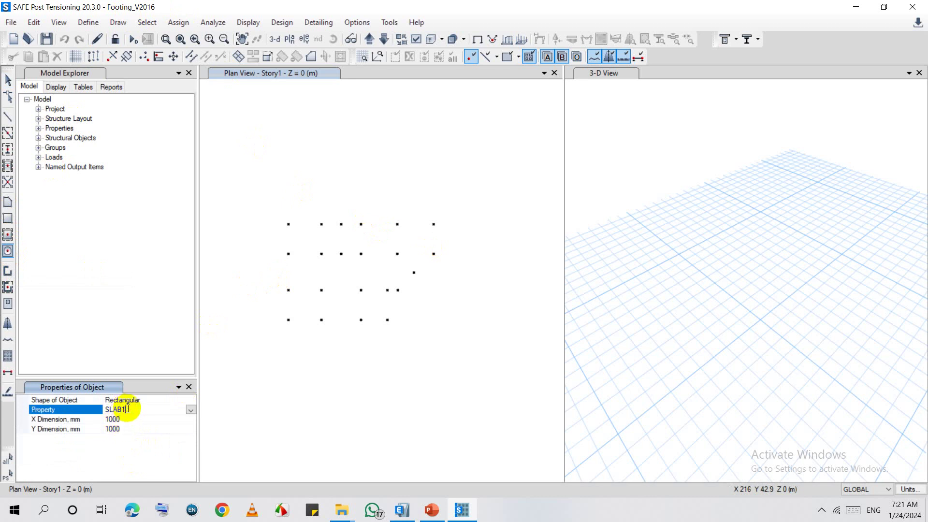
pyautogui.click(191, 410)
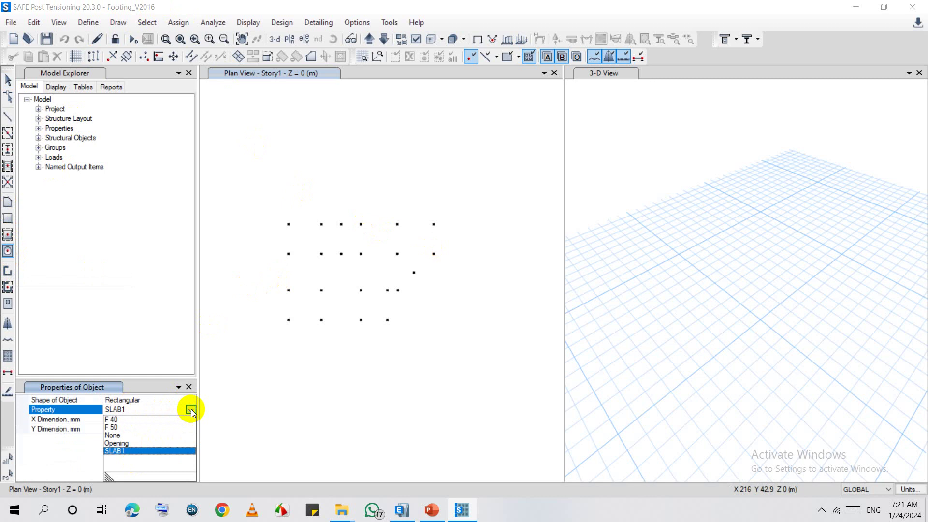
pyautogui.click(112, 419)
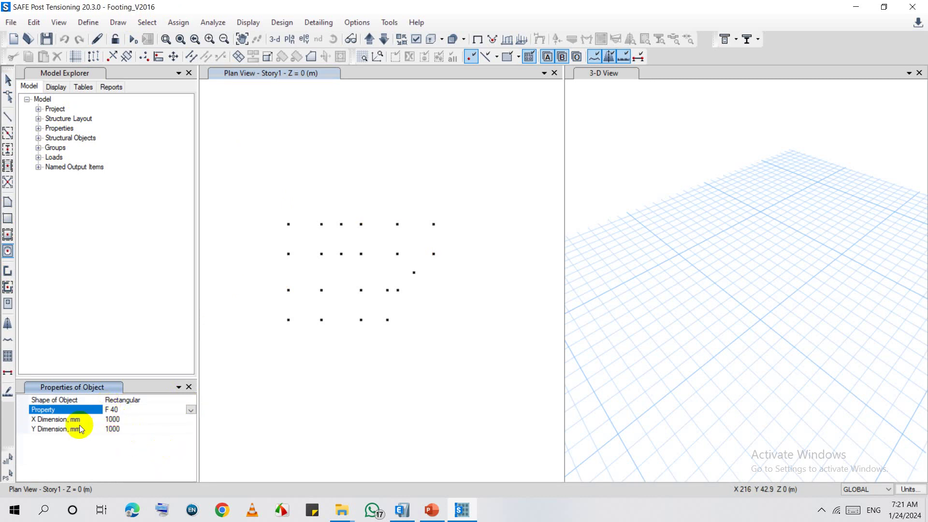
pyautogui.click(113, 420)
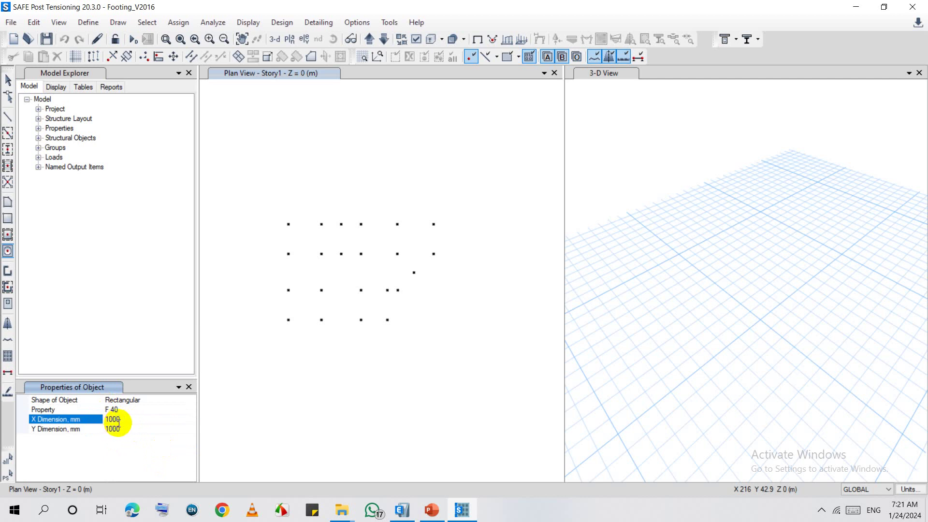
pyautogui.click(124, 429)
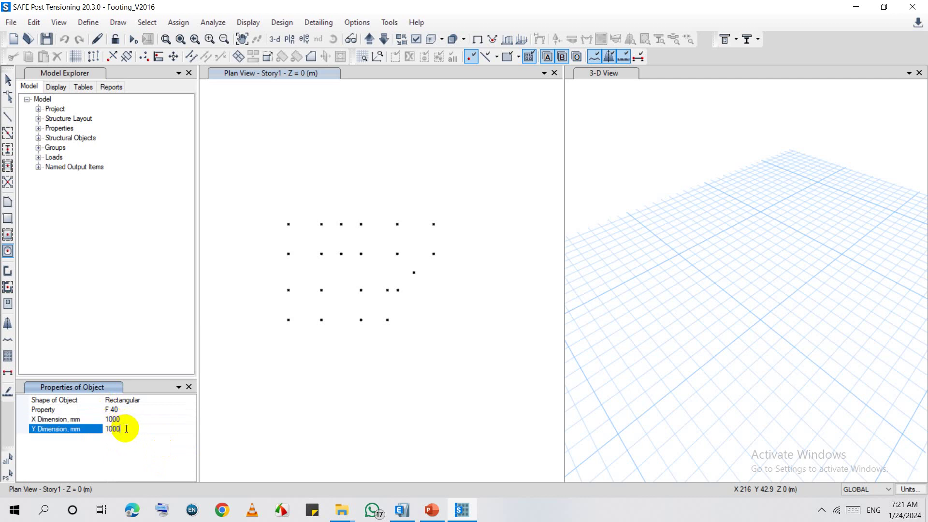
# Place 1000 by 1000 mm F 40 footings around the first four joints from the left in each of the two upper joint rows.
pyautogui.scroll(5, 296, 212)
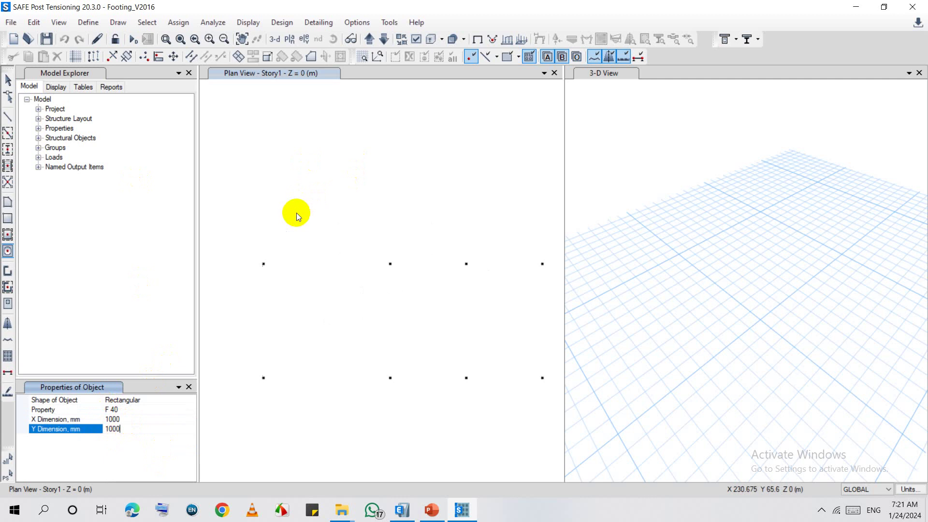
pyautogui.click(261, 265)
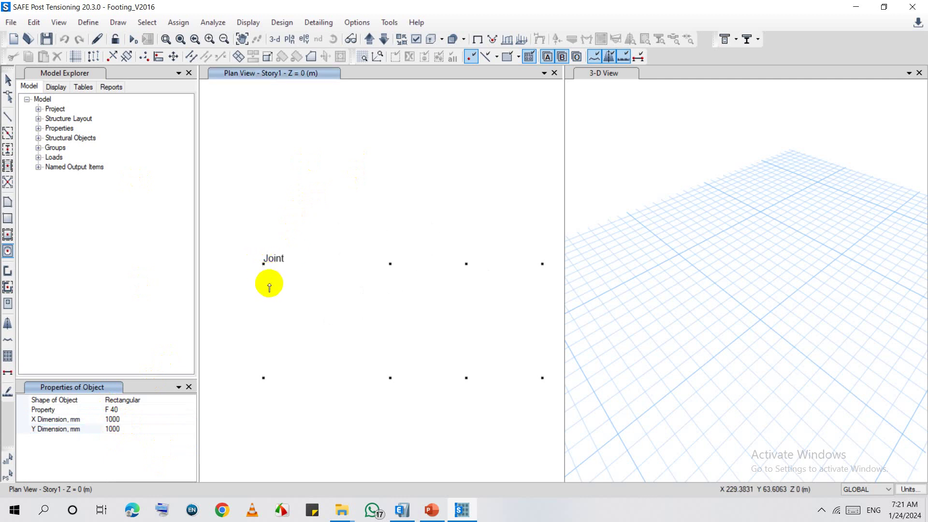
pyautogui.click(390, 265)
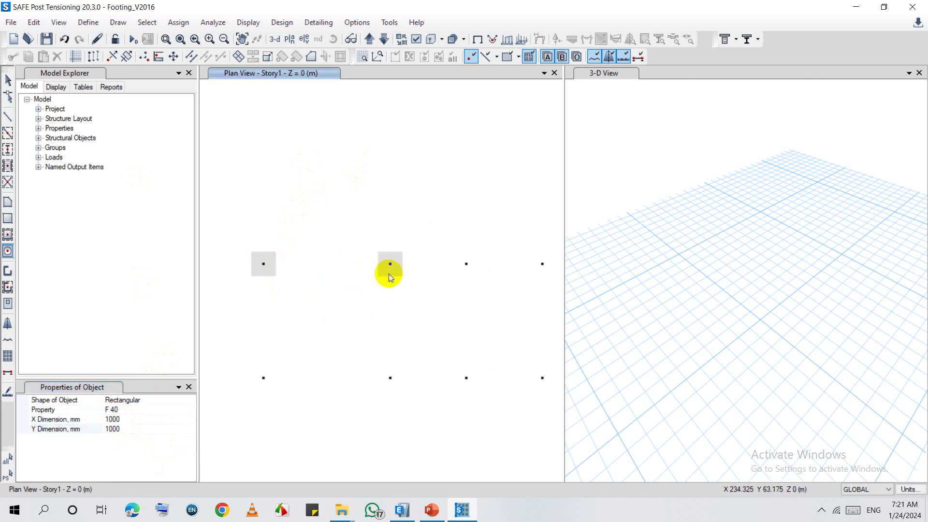
pyautogui.click(265, 379)
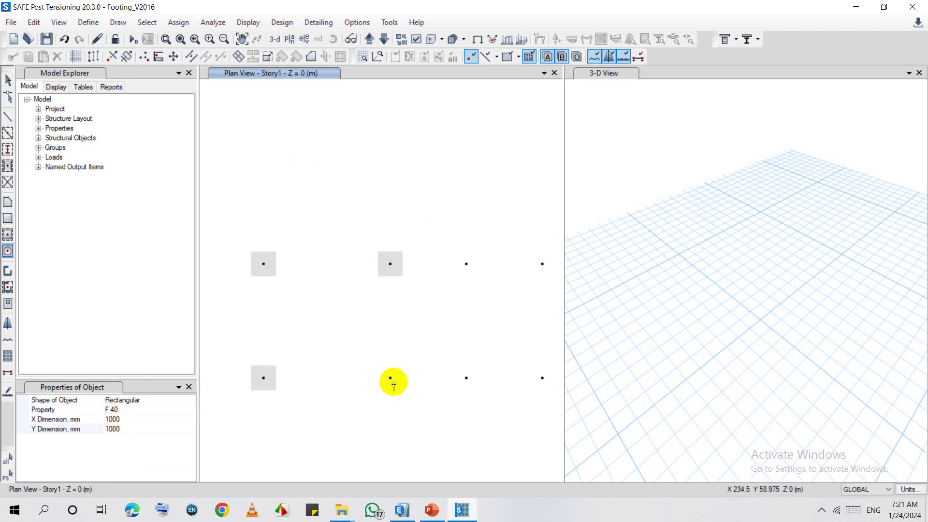
pyautogui.click(390, 379)
pyautogui.click(467, 378)
pyautogui.click(541, 265)
pyautogui.scroll(-2, 387, 283)
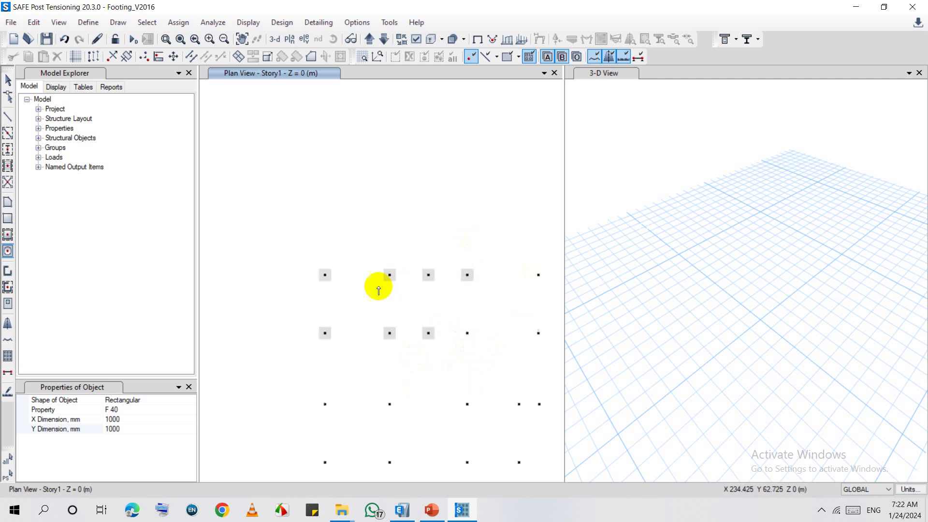
pyautogui.scroll(2, 479, 319)
pyautogui.click(453, 343)
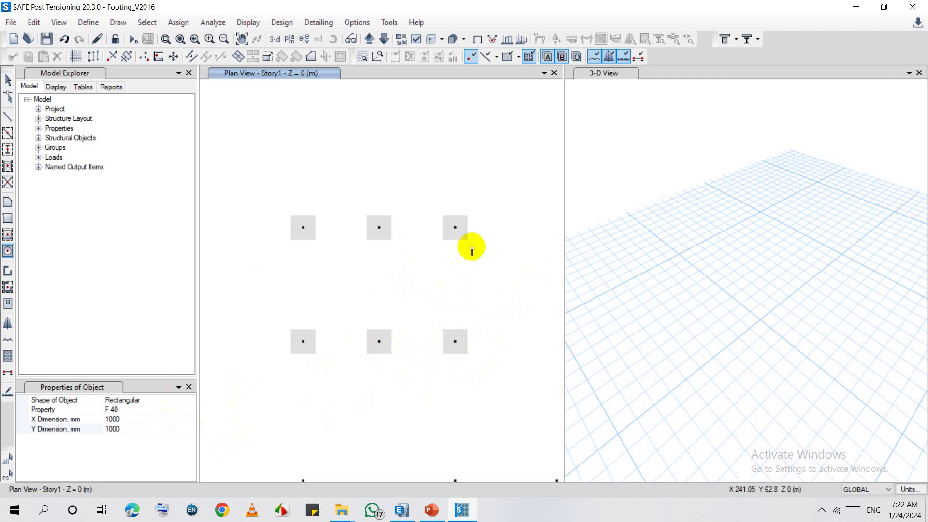
# Place 1000 by 1000 mm F 40 footings around the last two joints at the right end of both upper joint rows.
pyautogui.scroll(-2, 472, 248)
pyautogui.scroll(1, 471, 256)
pyautogui.scroll(1, 472, 258)
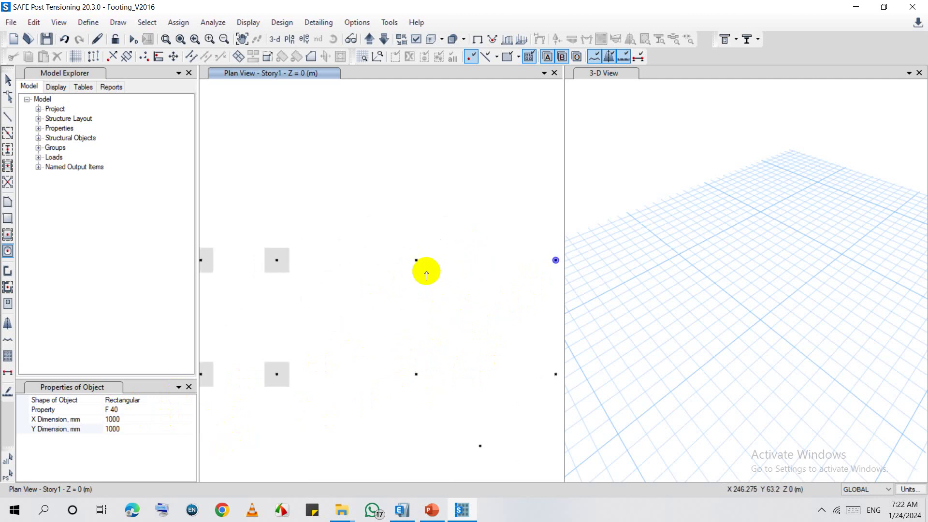
pyautogui.click(416, 260)
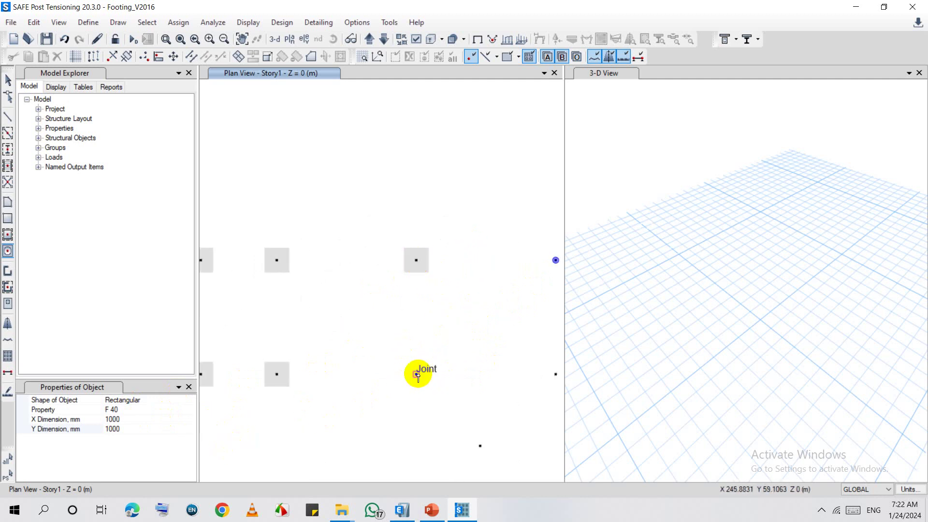
pyautogui.click(416, 374)
pyautogui.scroll(-2, 377, 333)
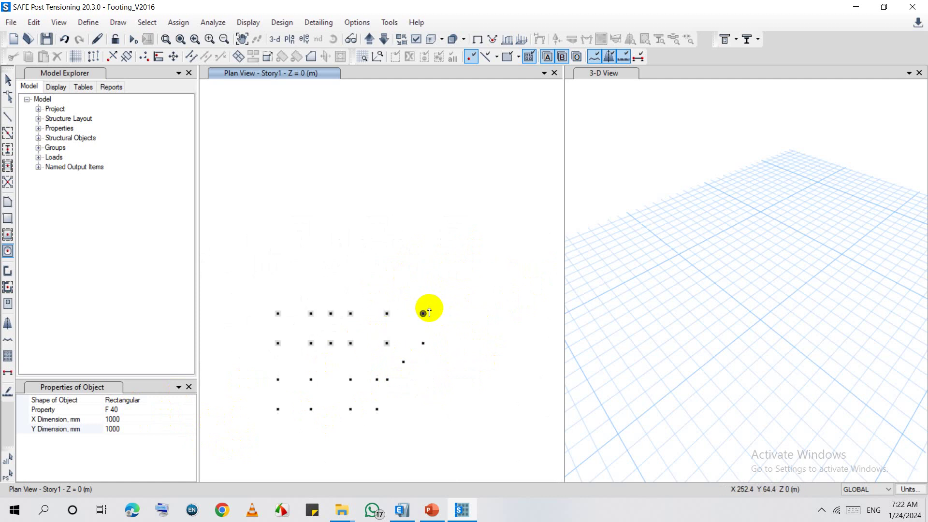
pyautogui.scroll(2, 425, 313)
pyautogui.click(401, 319)
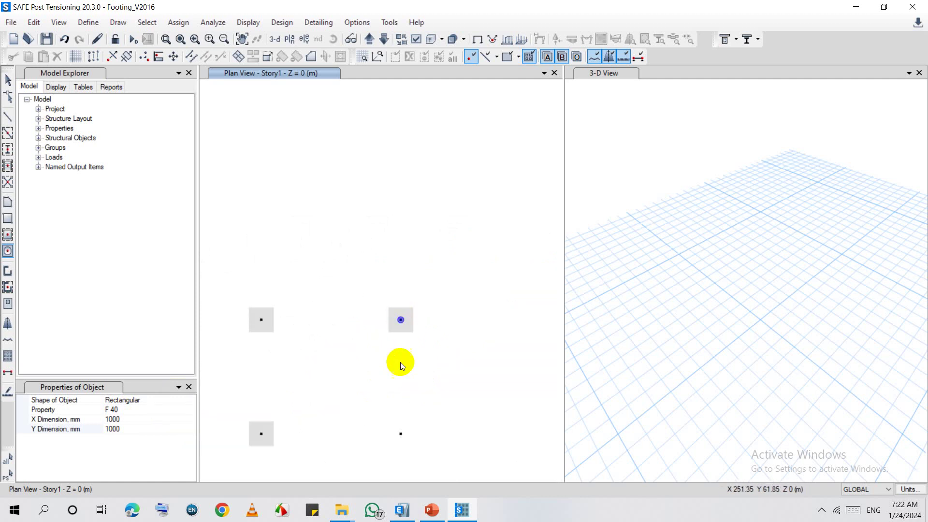
pyautogui.click(402, 434)
pyautogui.scroll(-2, 400, 357)
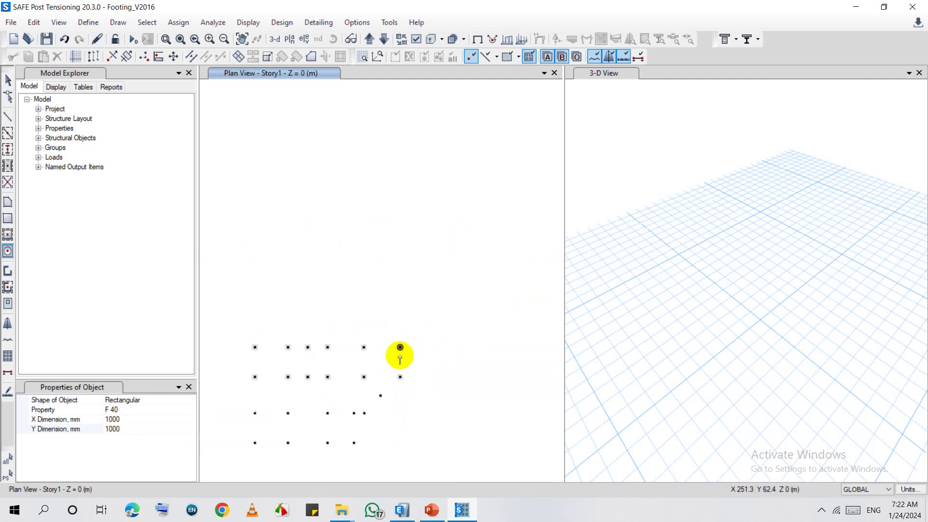
# Place 1000 by 1000 mm F 40 footings around the remaining joints below the two upper rows, undoing the misplaced one, and leave the drawing mode.
pyautogui.scroll(1, 381, 357)
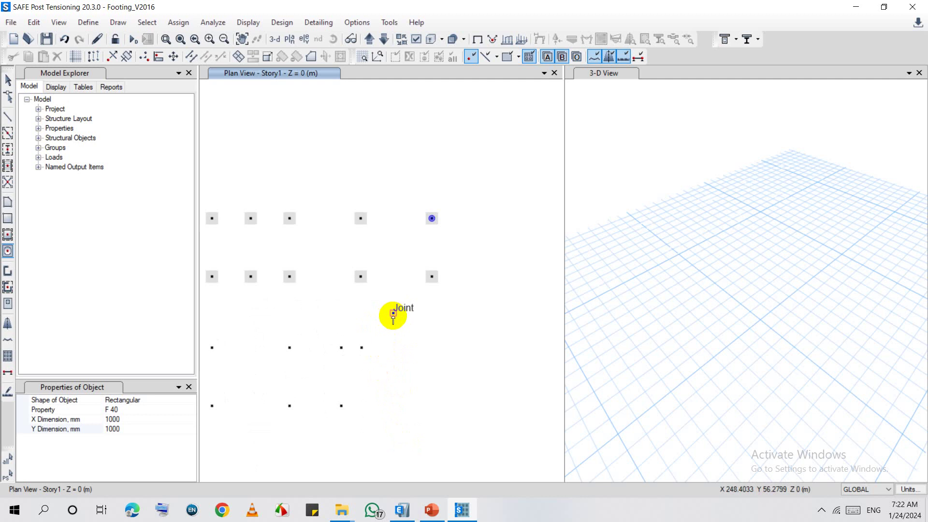
pyautogui.click(393, 313)
pyautogui.click(361, 348)
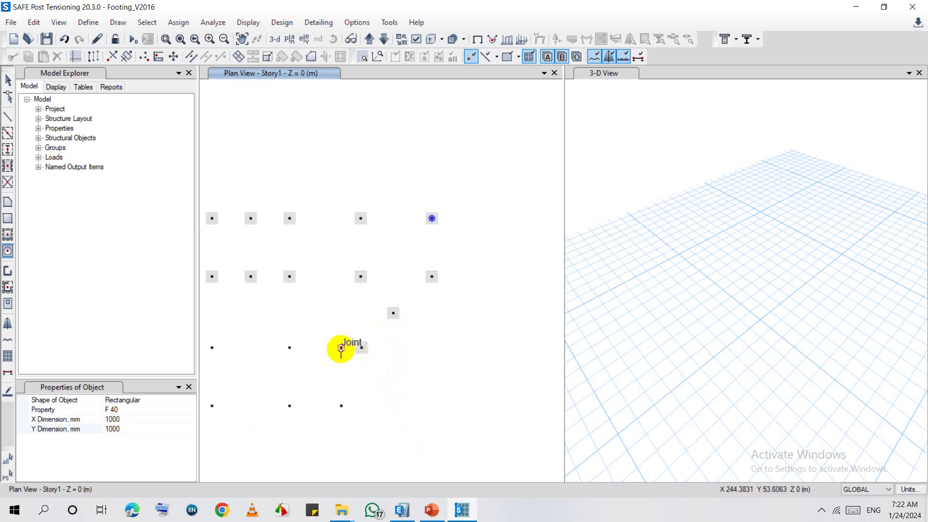
pyautogui.click(341, 348)
pyautogui.click(290, 348)
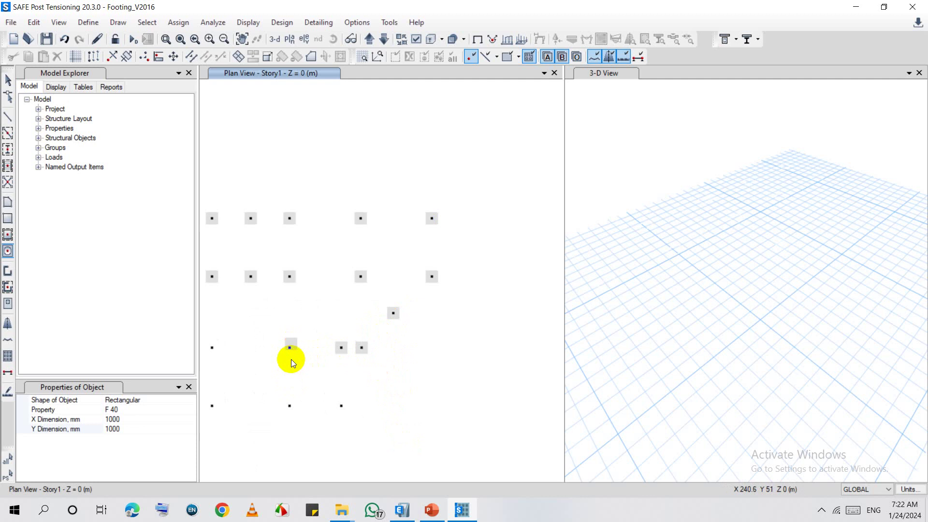
pyautogui.hotkey('ctrl', 'z')
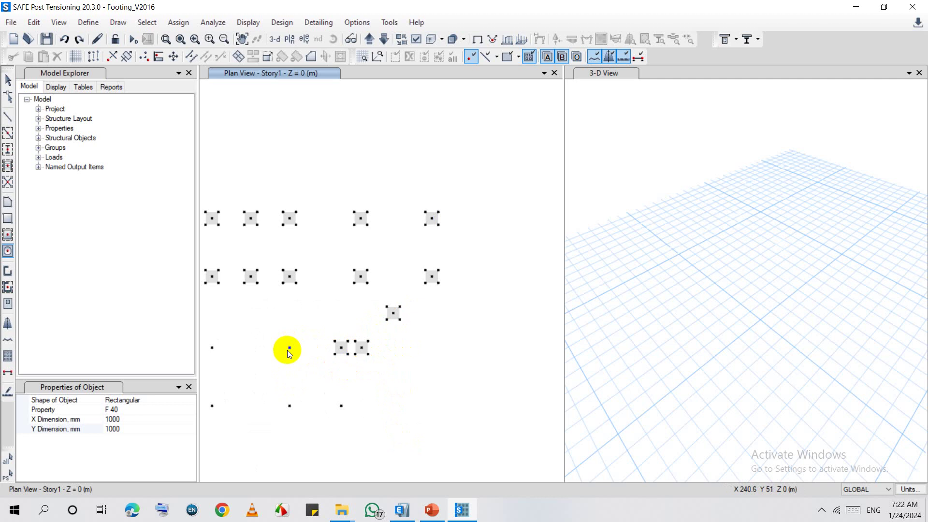
pyautogui.scroll(-3, 502, 300)
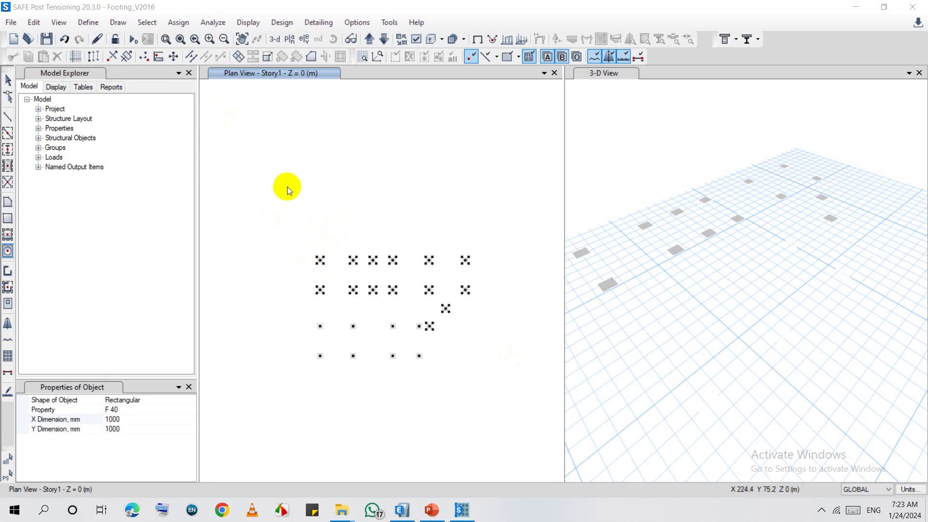
pyautogui.click(8, 79)
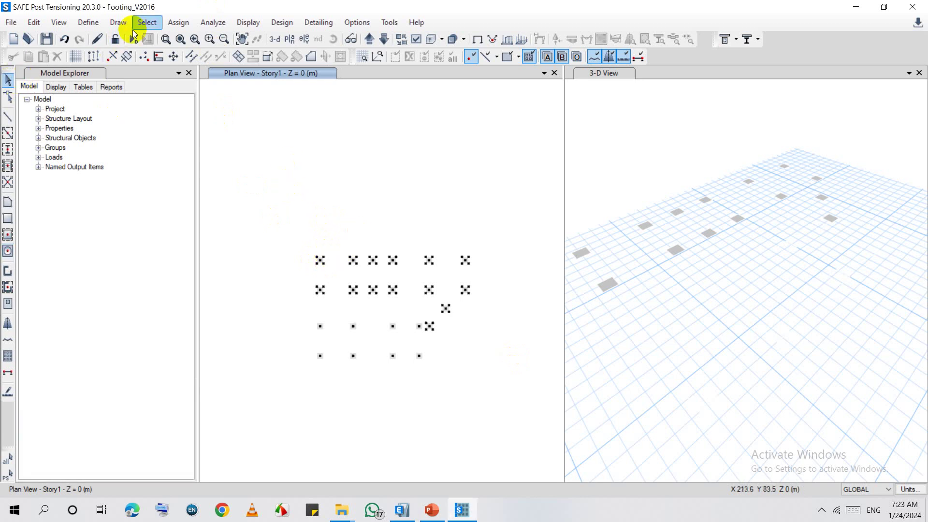
# Add a copy of the SOIL1 area spring property and name it soil 140.
pyautogui.click(89, 23)
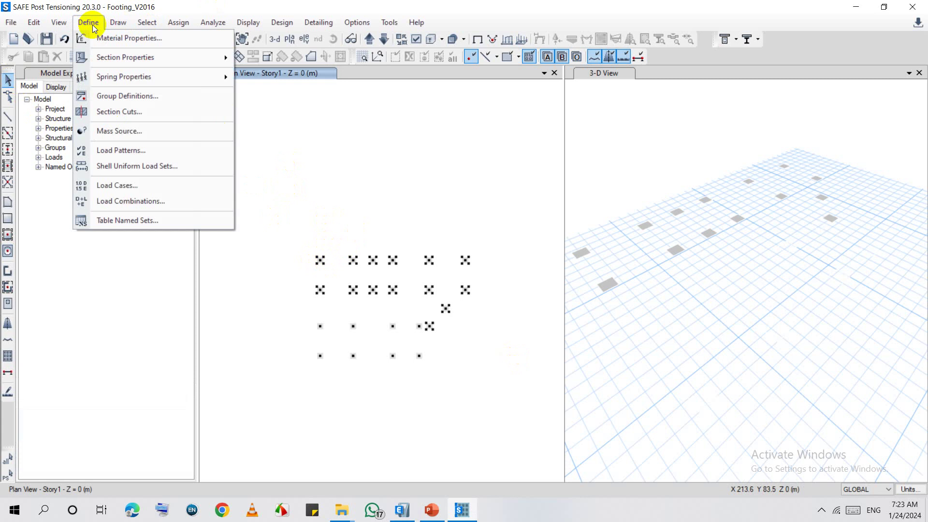
pyautogui.moveTo(99, 77)
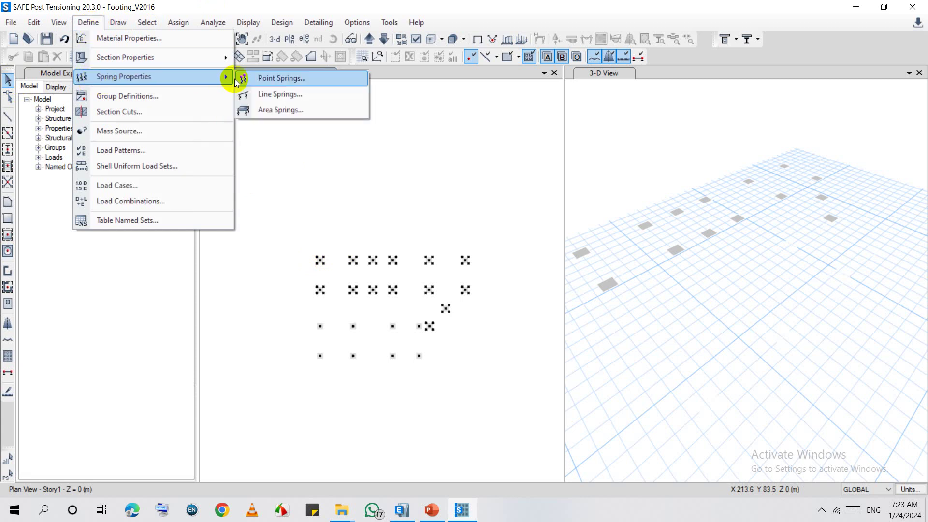
pyautogui.click(251, 110)
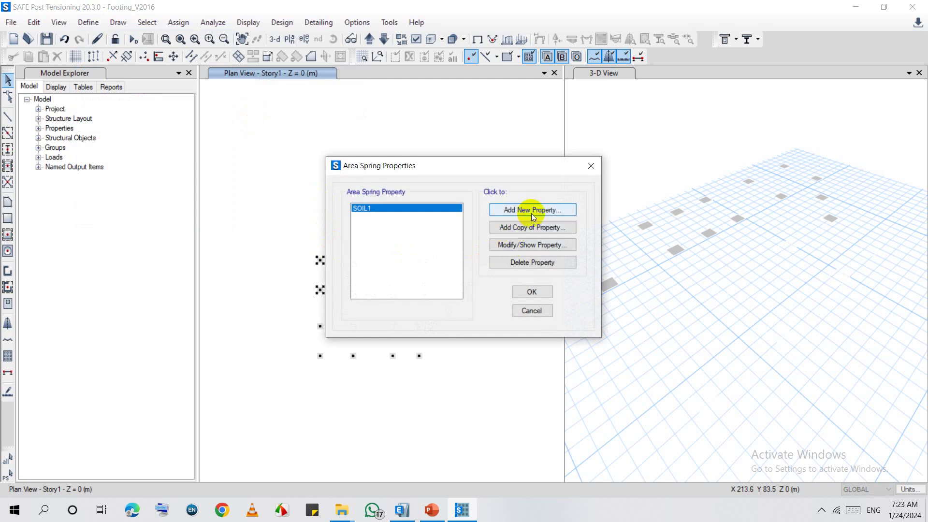
pyautogui.click(539, 232)
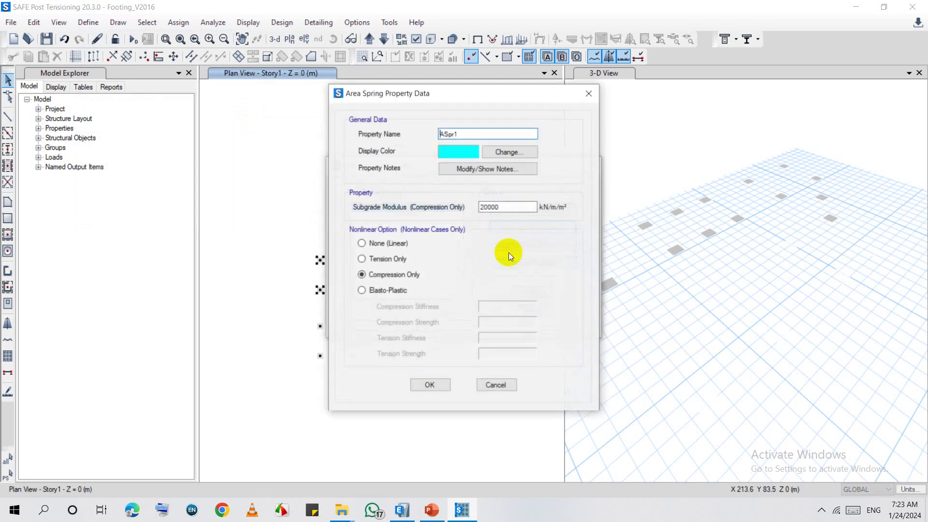
pyautogui.click(499, 210)
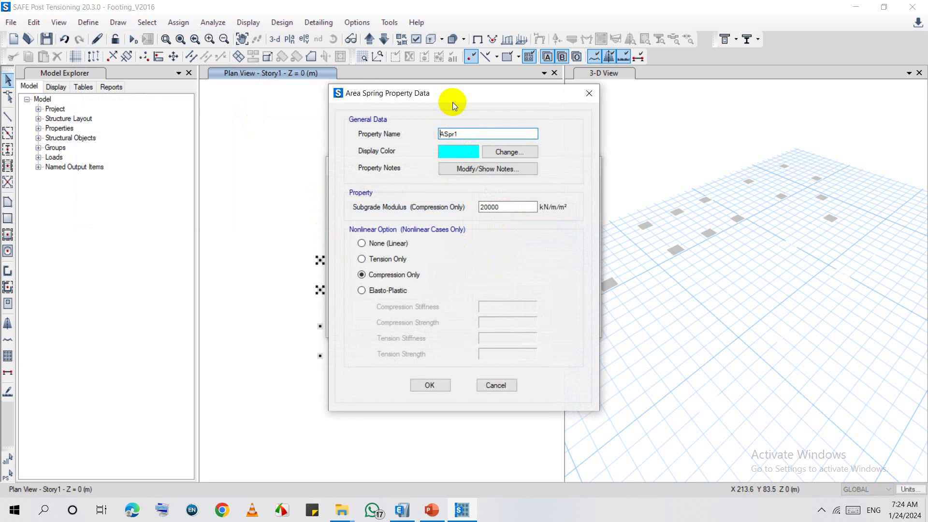
pyautogui.moveTo(481, 140); pyautogui.dragTo(412, 126)
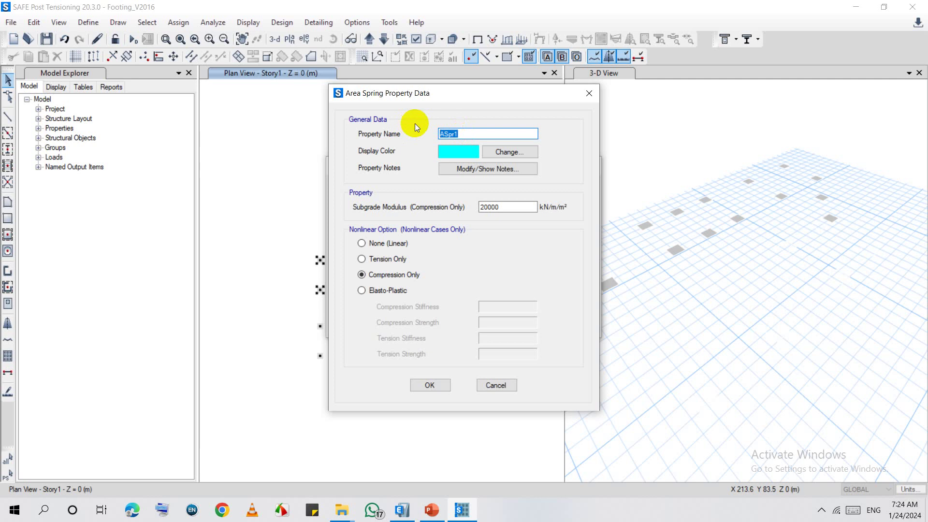
pyautogui.write('soil 140')
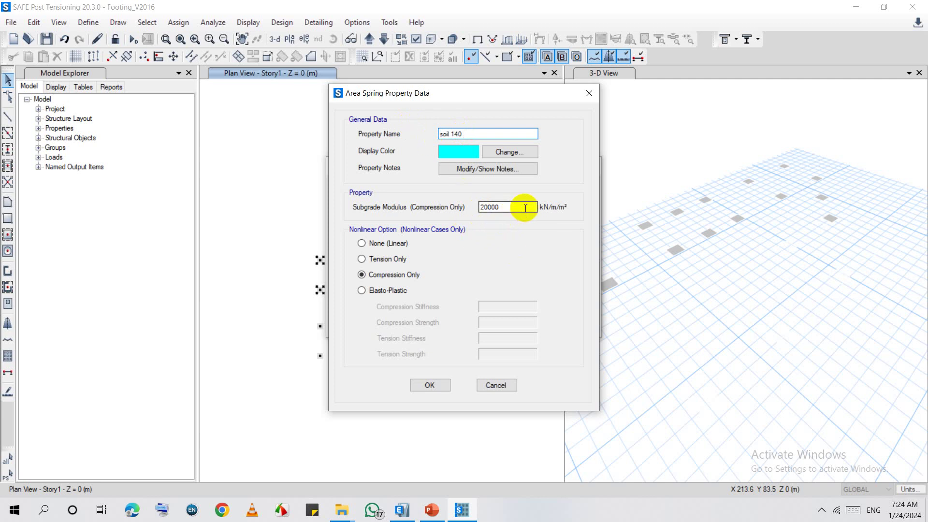
# Try to set the soil 140 subgrade modulus with the expression 140(3*25*1000).
pyautogui.click(511, 208)
pyautogui.moveTo(510, 208); pyautogui.dragTo(472, 206)
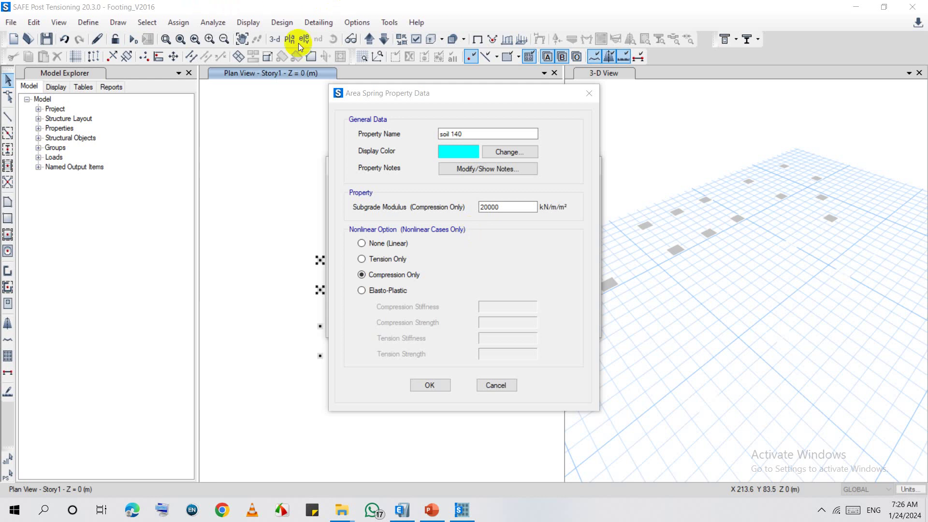
pyautogui.doubleClick(516, 209)
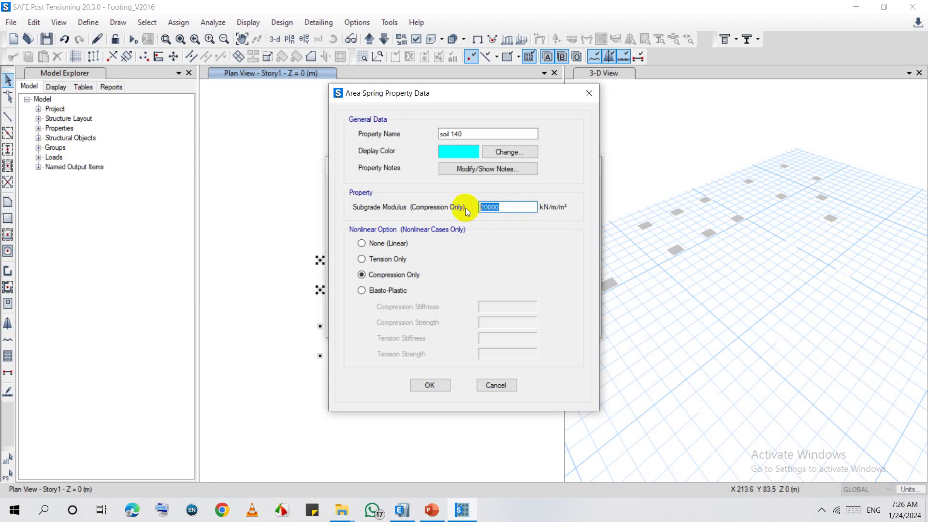
pyautogui.write('=140(3*25*1000)')
pyautogui.press('Tab')
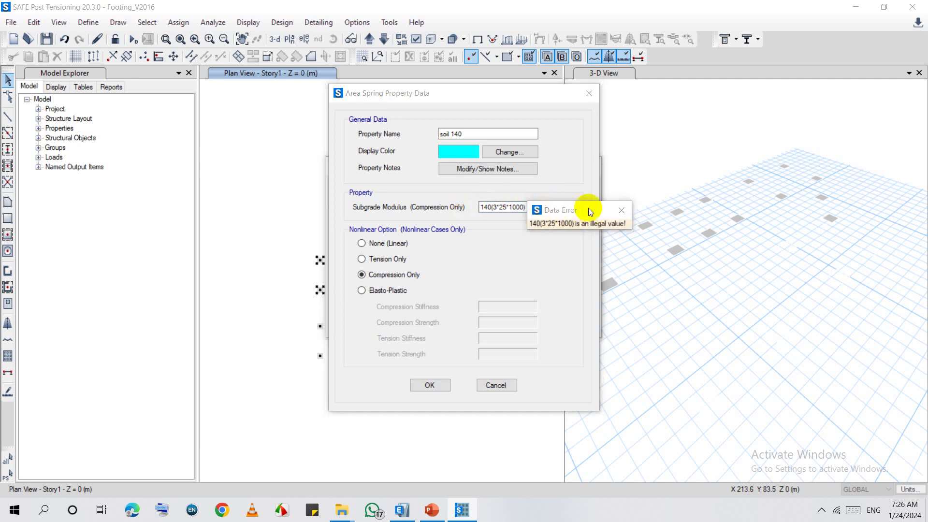
pyautogui.click(621, 210)
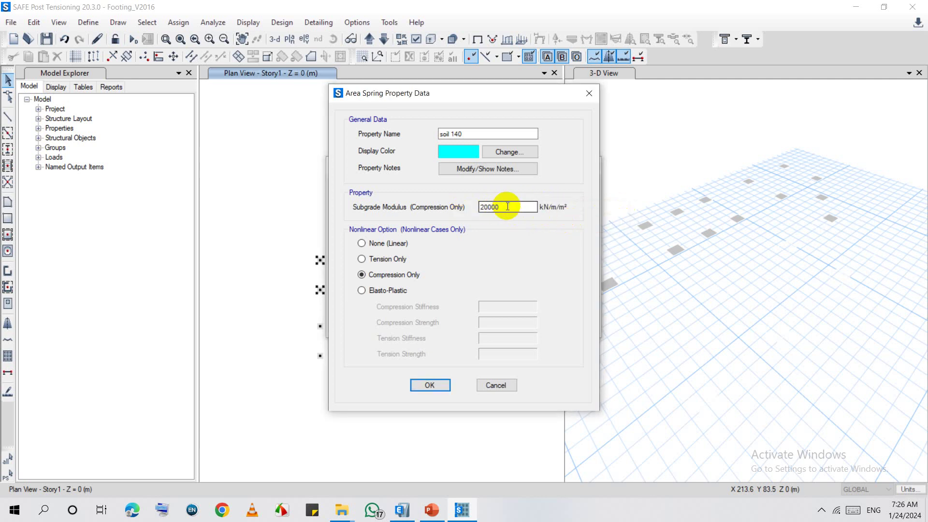
# Set the soil 140 subgrade modulus using the expression 140/(3*25*1000).
pyautogui.moveTo(505, 206); pyautogui.dragTo(468, 206)
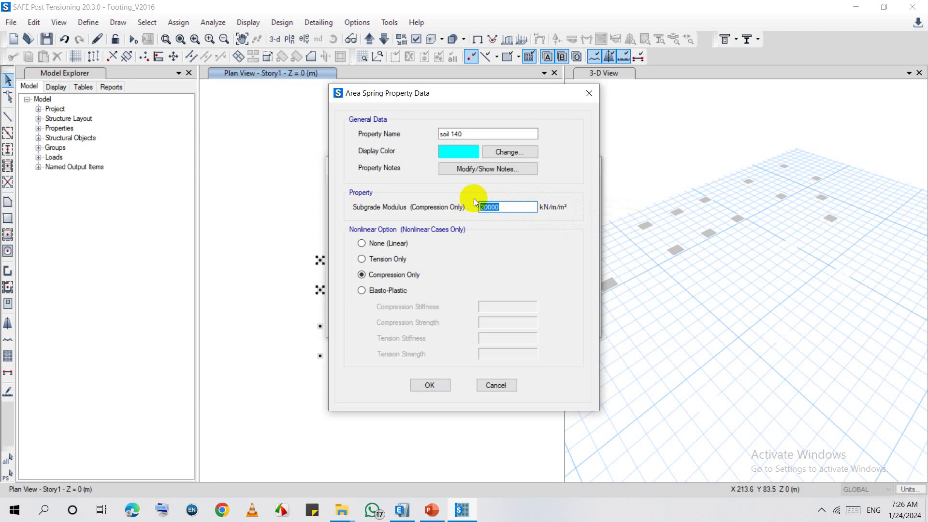
pyautogui.press('BackSpace')
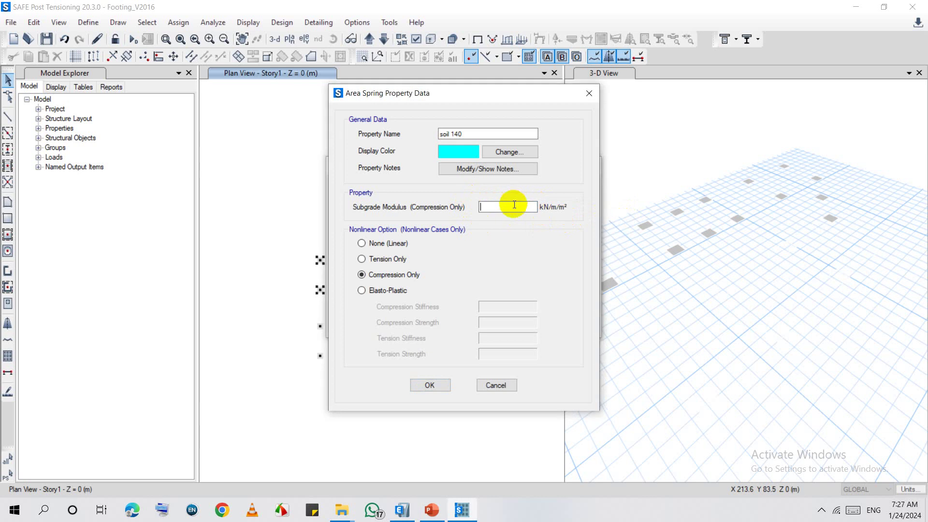
pyautogui.write('=140')
pyautogui.write('/(3*25')
pyautogui.write('*1000)')
pyautogui.press('Tab')
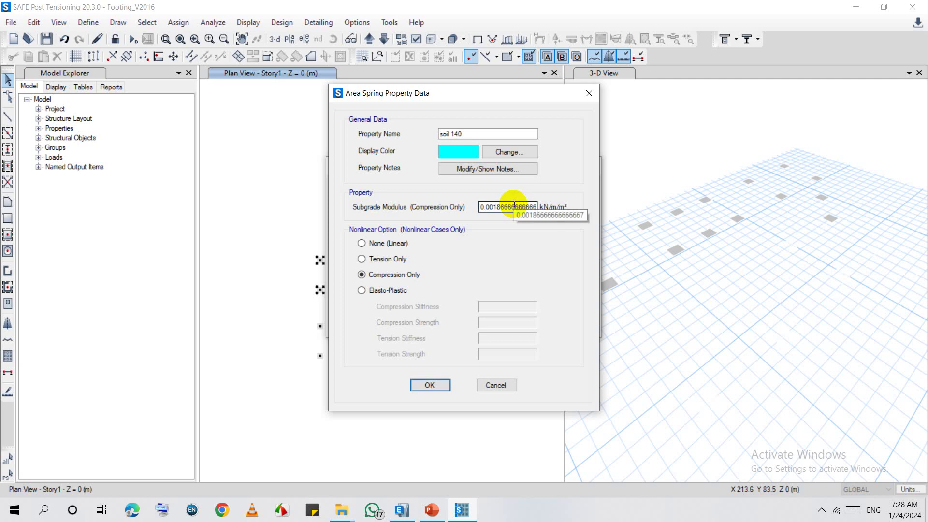
# Set the soil 140 subgrade modulus to 140/(3*25/1000) with the Compression Only option kept, and accept the area spring definitions.
pyautogui.doubleClick(514, 206)
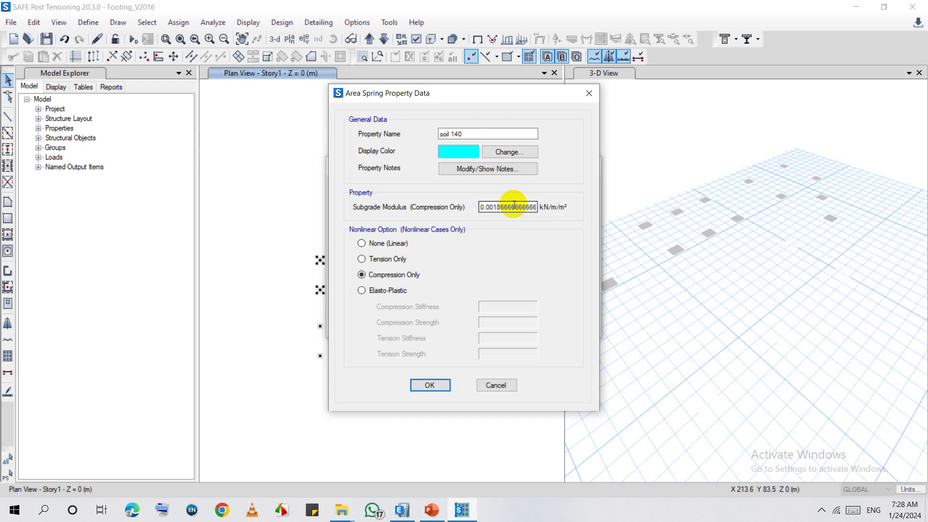
pyautogui.press('BackSpace')
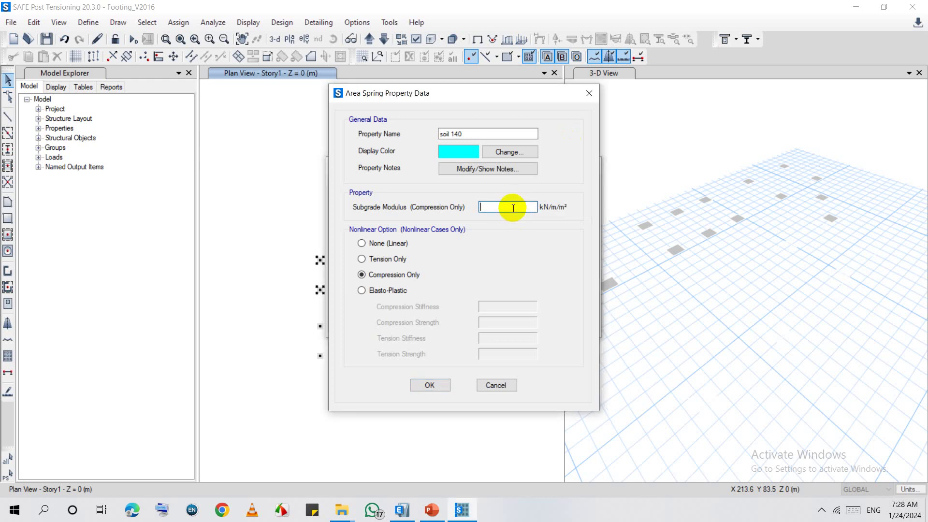
pyautogui.write('140/()')
pyautogui.press('Left')
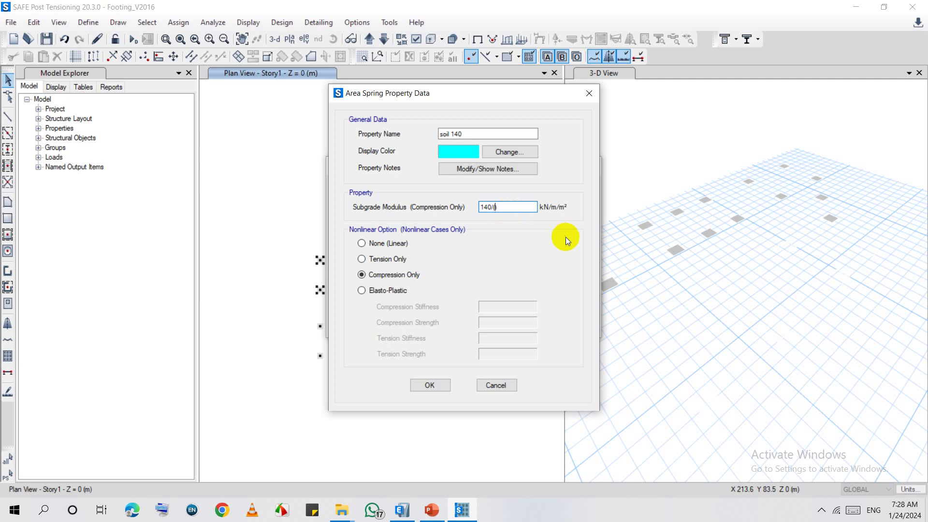
pyautogui.write('3*')
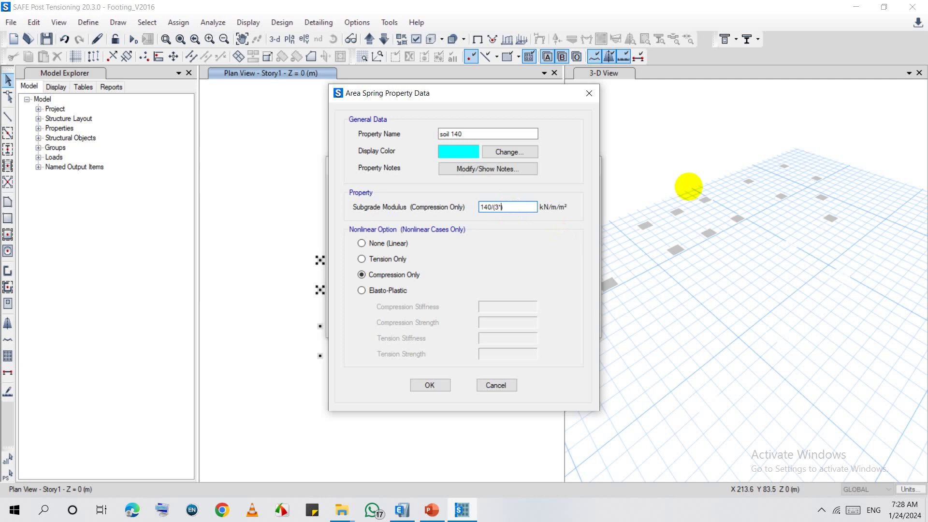
pyautogui.write('25/1000')
pyautogui.press('Tab')
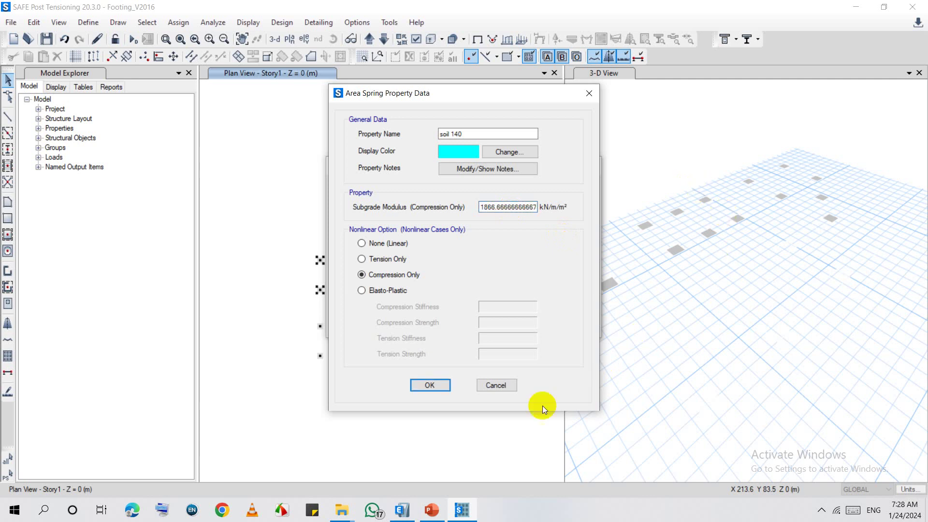
pyautogui.click(429, 384)
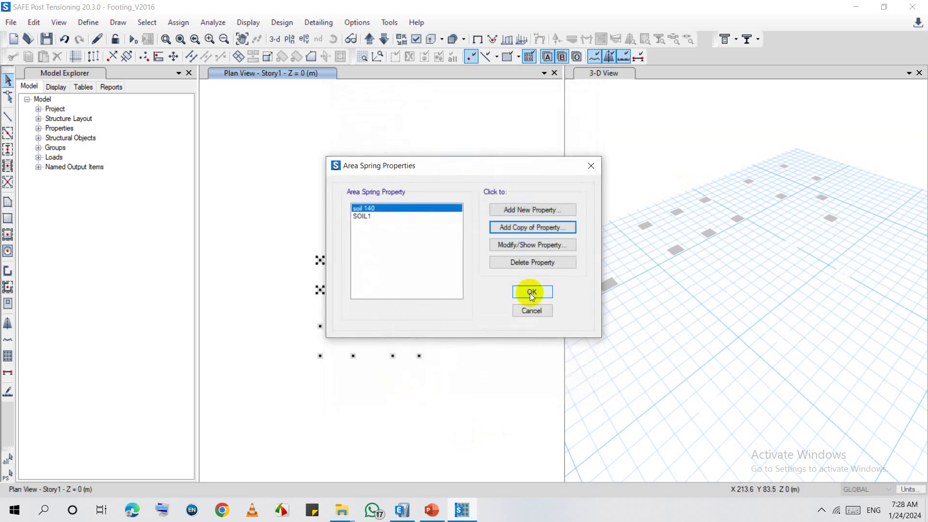
pyautogui.click(531, 291)
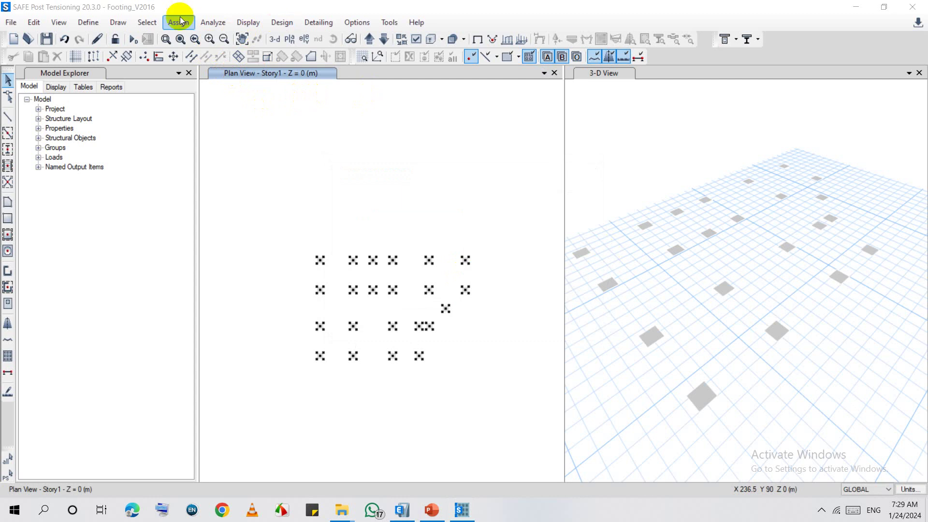
pyautogui.click(147, 28)
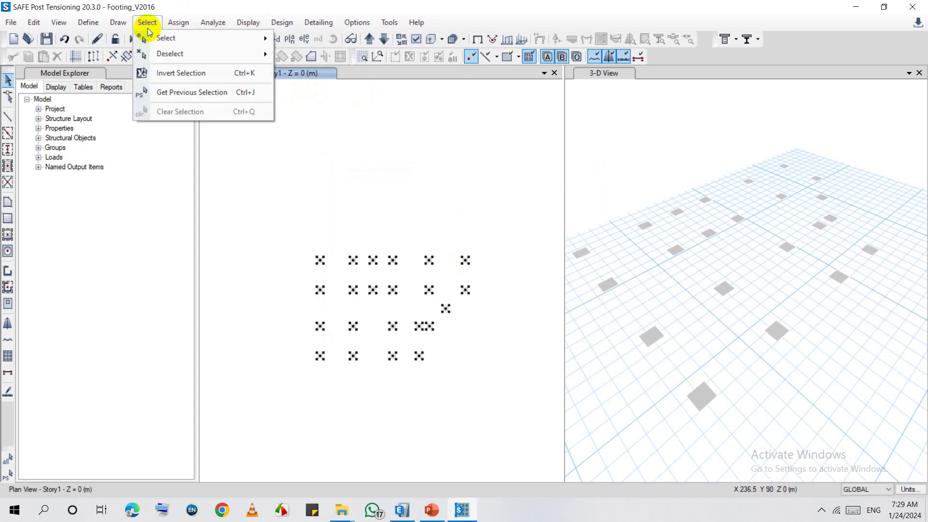
pyautogui.moveTo(165, 39)
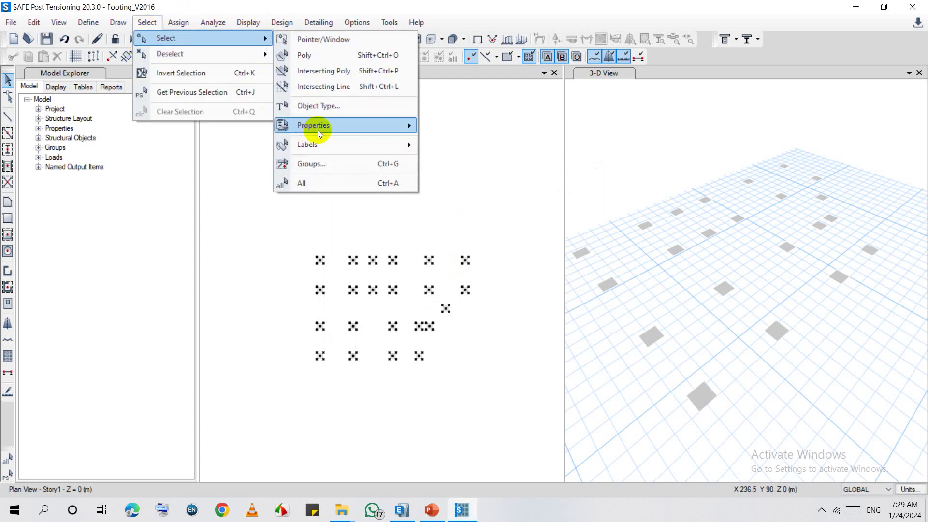
pyautogui.click(326, 104)
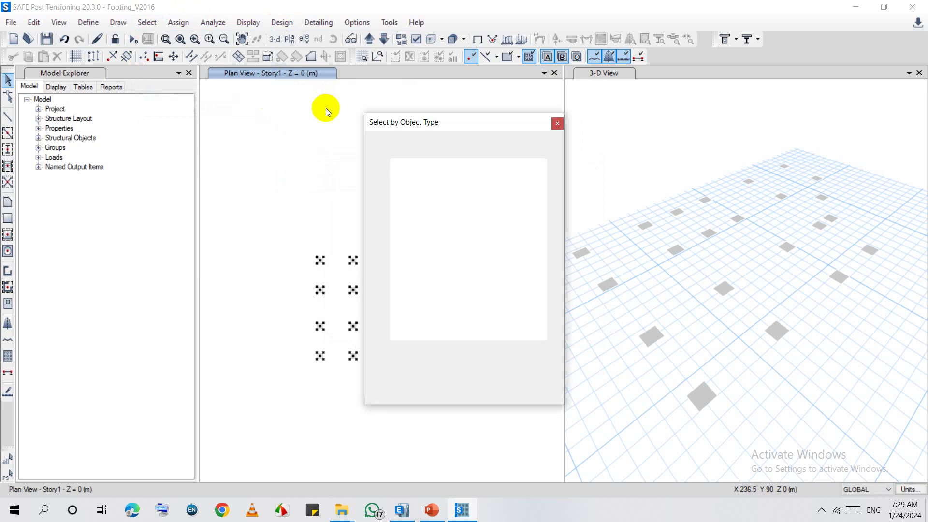
pyautogui.click(557, 122)
# Select all footings that use the F 40 slab section and move the selection dialog clear of the plan view.
pyautogui.click(157, 23)
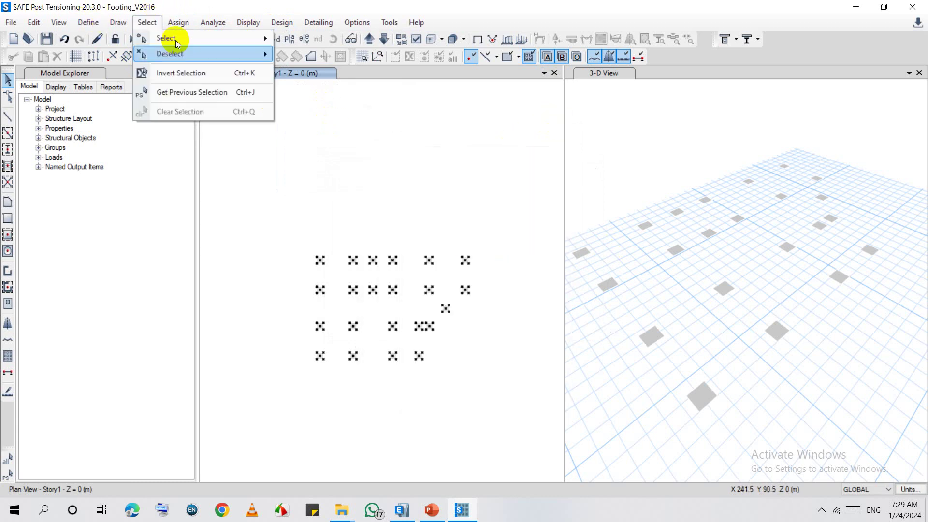
pyautogui.moveTo(210, 42)
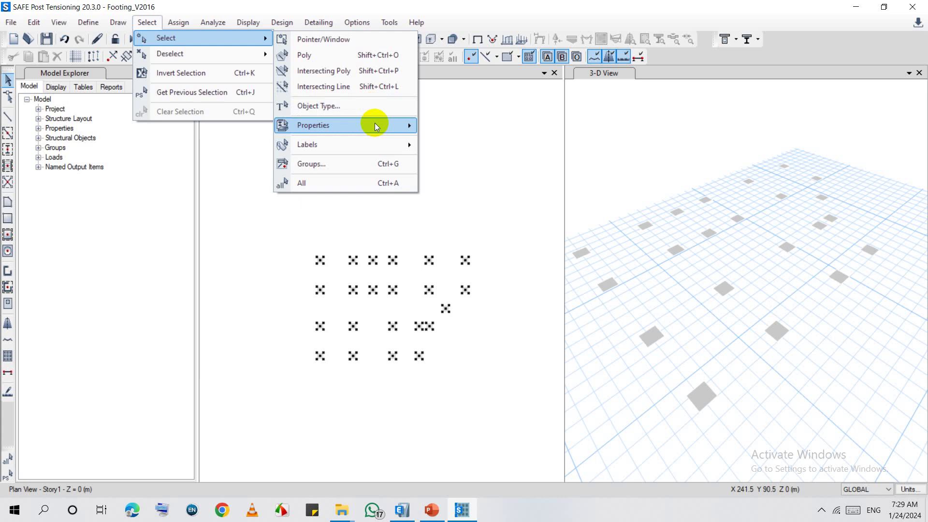
pyautogui.moveTo(375, 127)
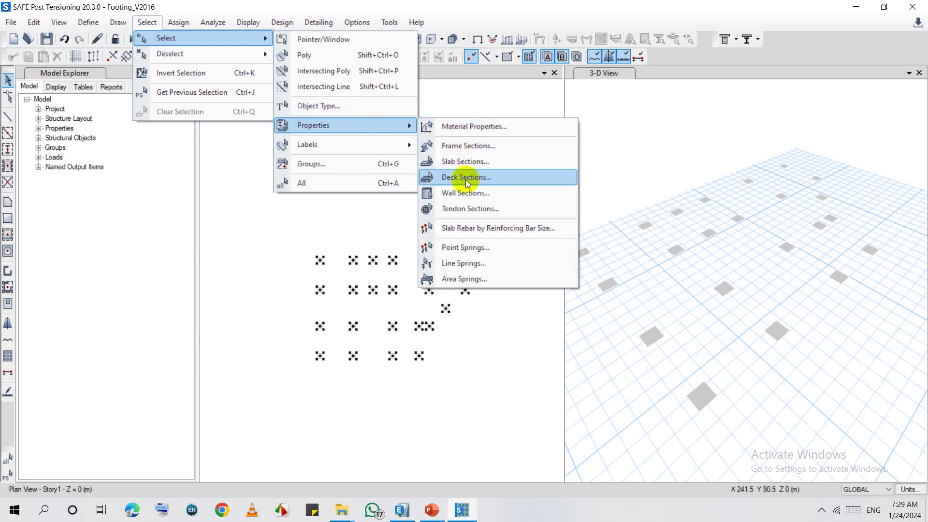
pyautogui.click(466, 164)
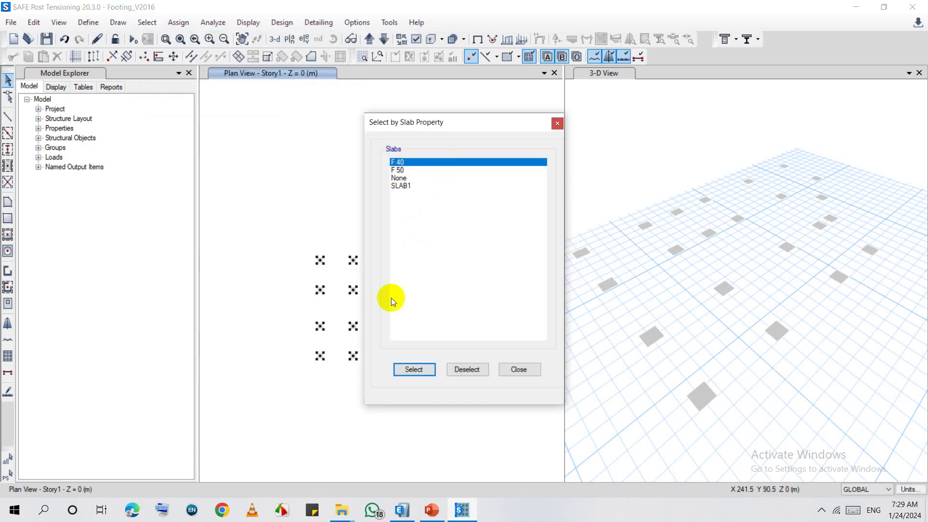
pyautogui.click(416, 371)
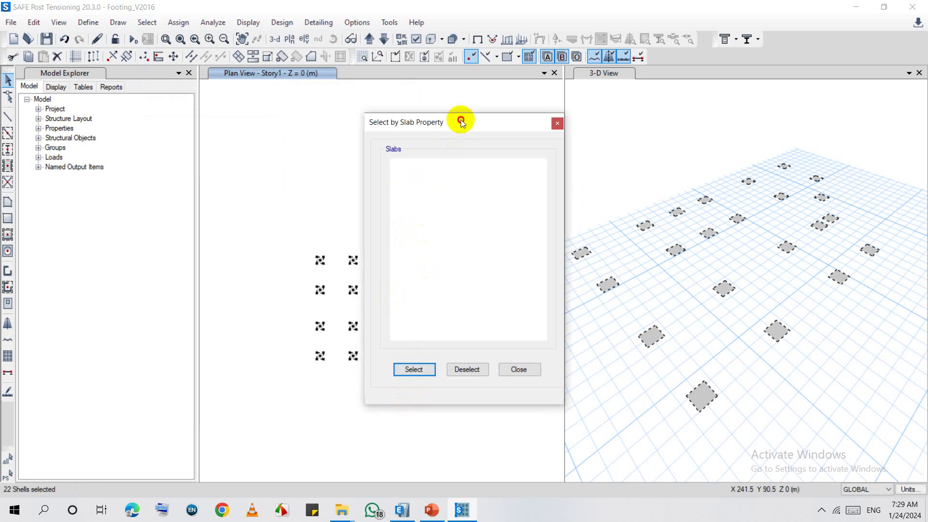
pyautogui.moveTo(461, 121); pyautogui.dragTo(690, 151)
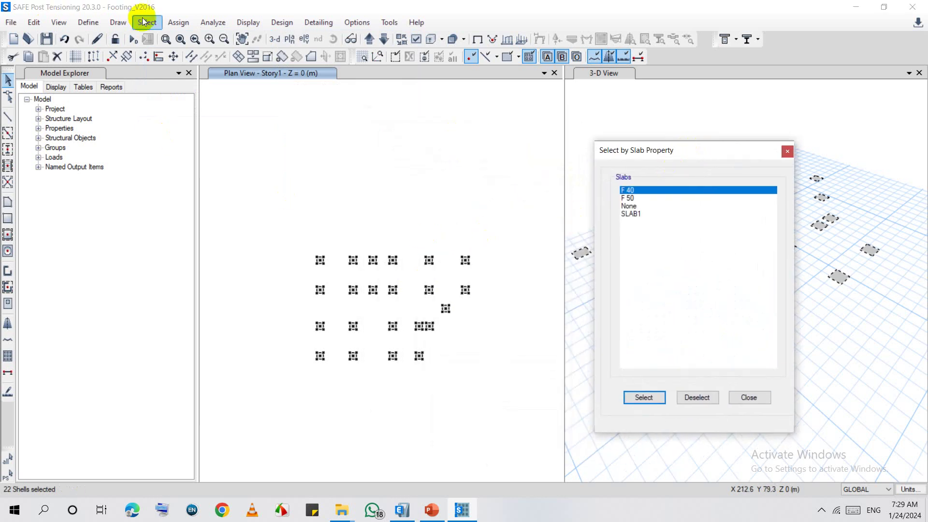
# Assign the soil 140 area spring to the selected footings and close the assignment dialog.
pyautogui.click(180, 23)
pyautogui.click(181, 23)
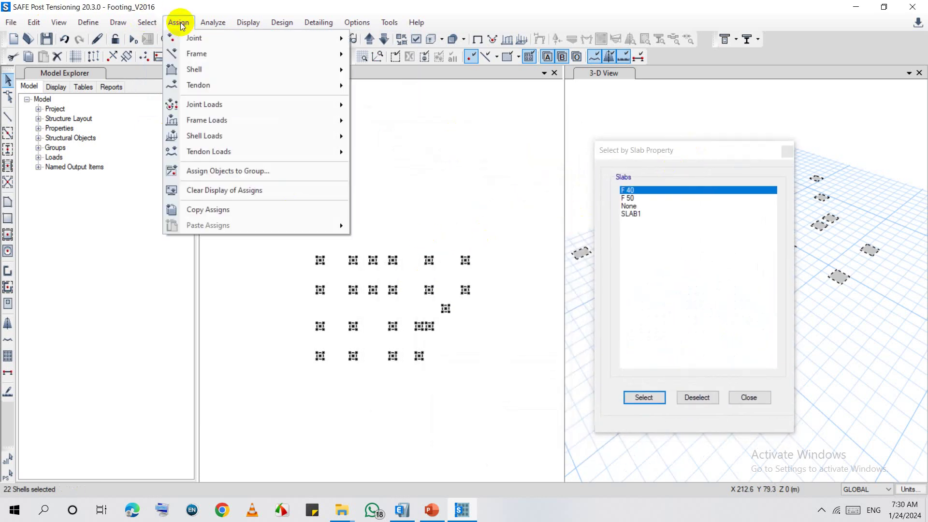
pyautogui.moveTo(175, 103)
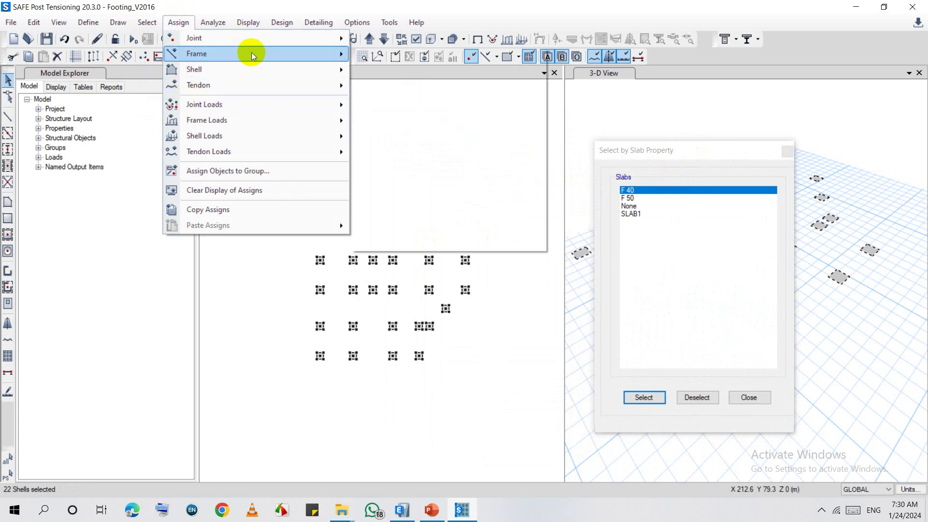
pyautogui.moveTo(254, 69)
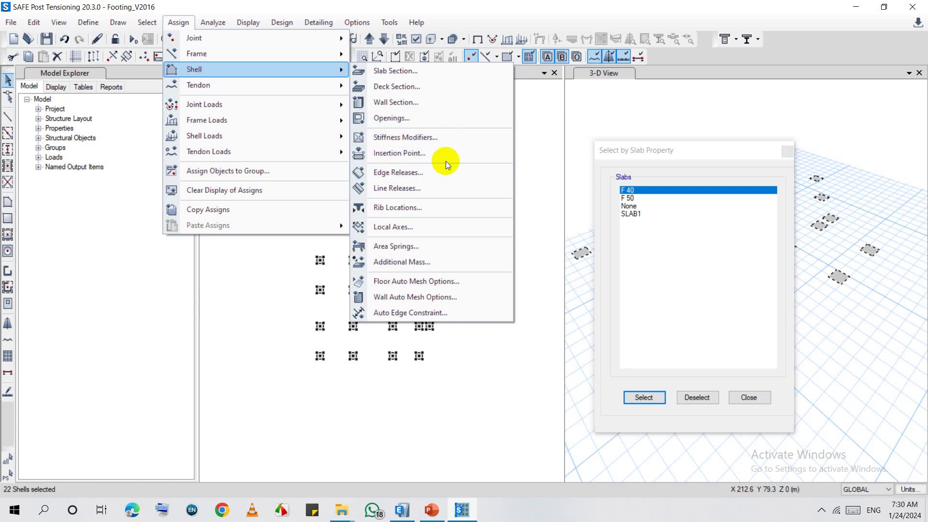
pyautogui.click(440, 244)
pyautogui.click(399, 170)
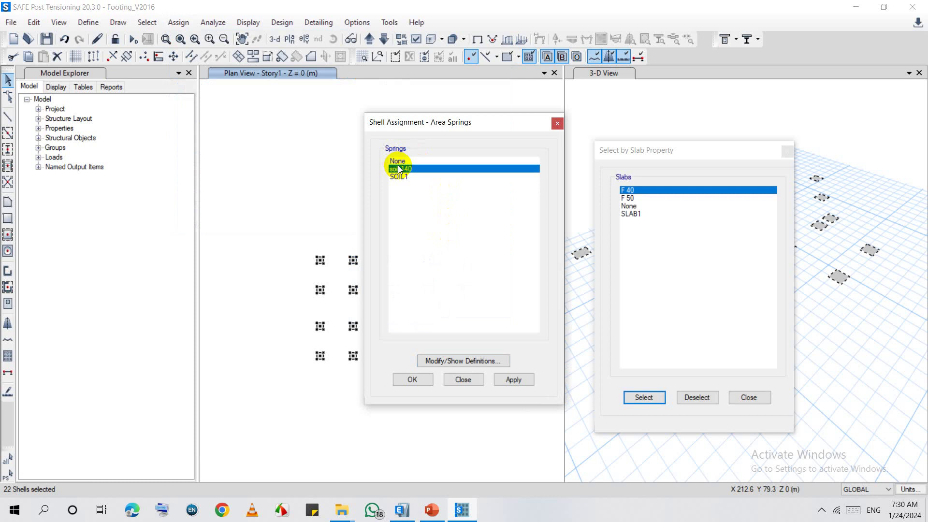
pyautogui.click(413, 379)
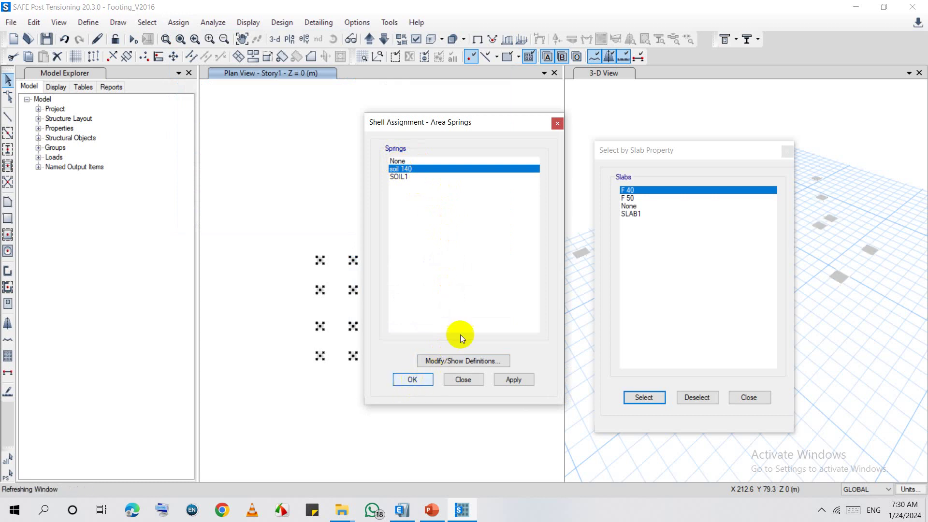
pyautogui.click(558, 124)
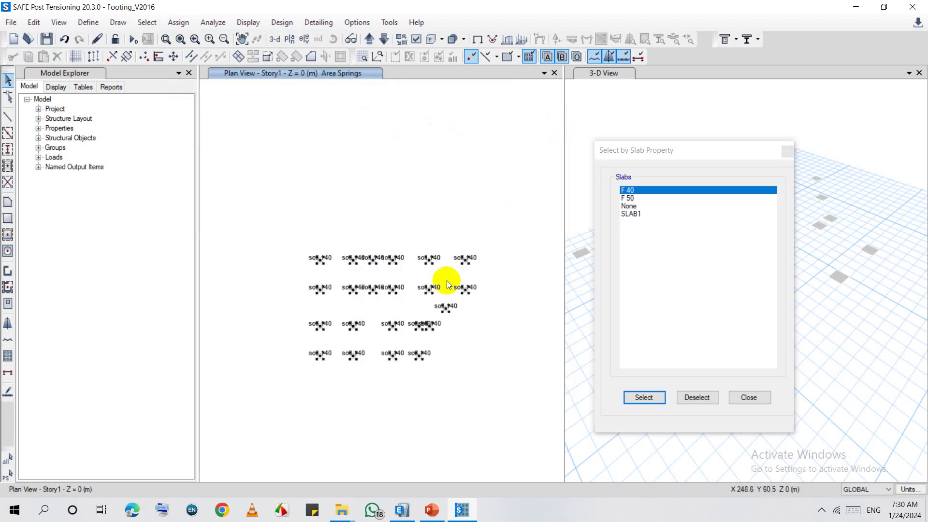
# Reselect the footings and assign them a 17 kN/m² uniform gravity load in the Dead pattern, replacing existing loads.
pyautogui.scroll(2, 447, 280)
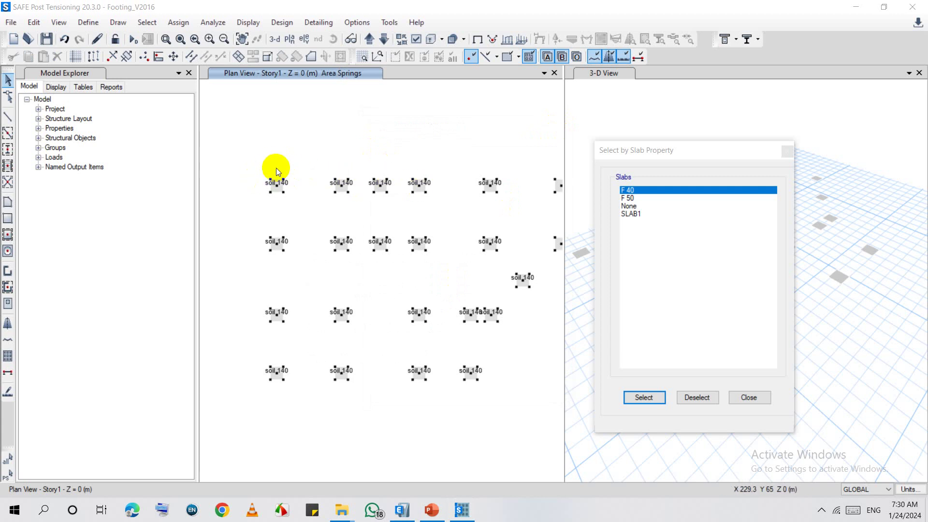
pyautogui.click(279, 183)
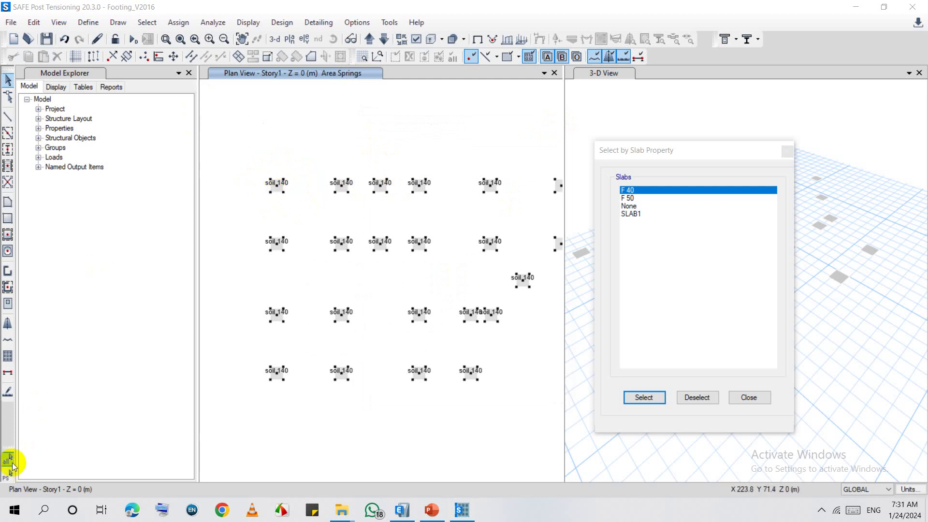
pyautogui.click(15, 478)
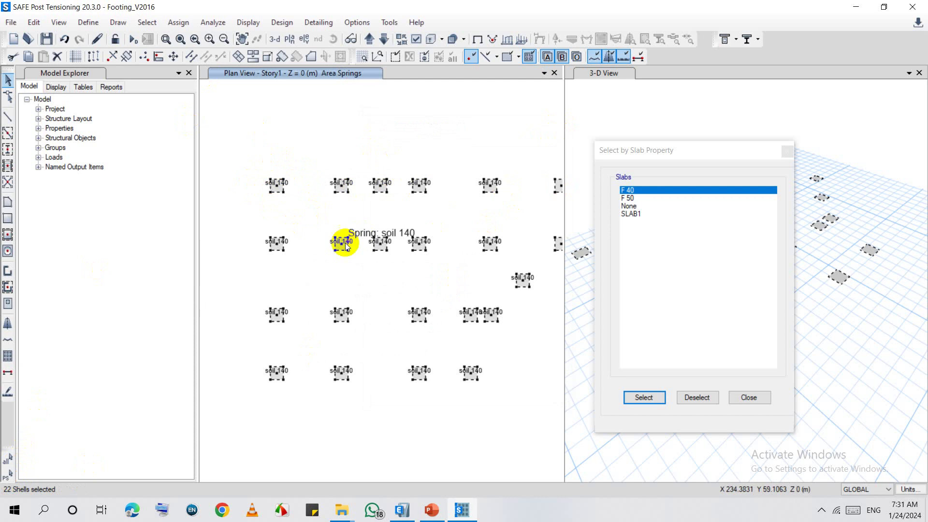
pyautogui.scroll(-2, 347, 275)
pyautogui.scroll(2, 347, 275)
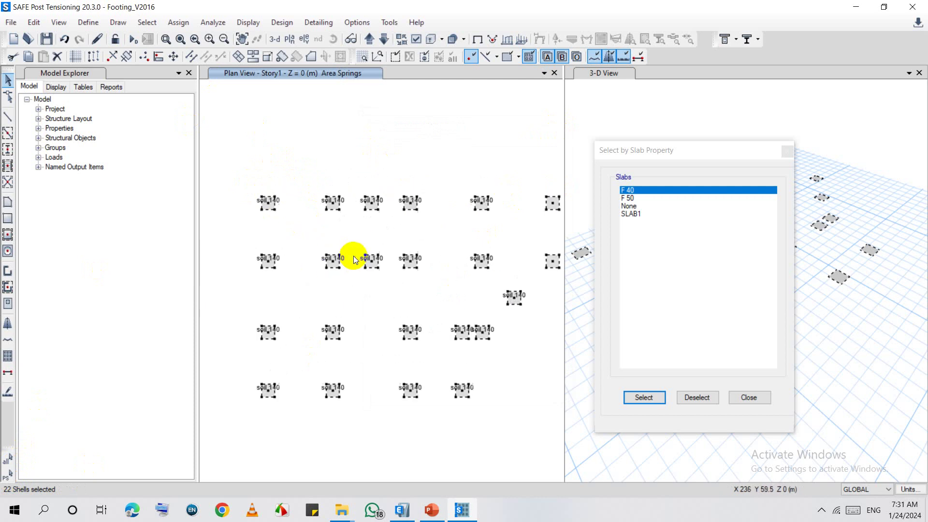
pyautogui.click(186, 21)
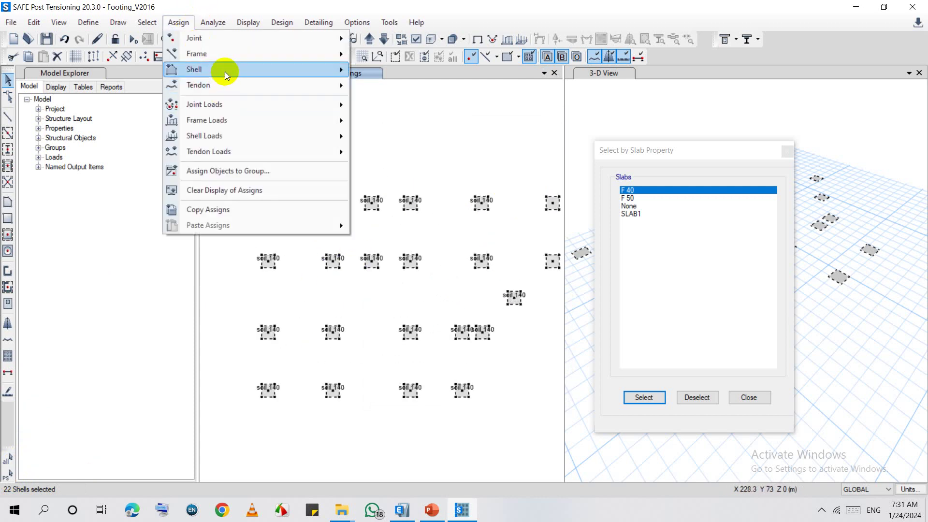
pyautogui.moveTo(234, 138)
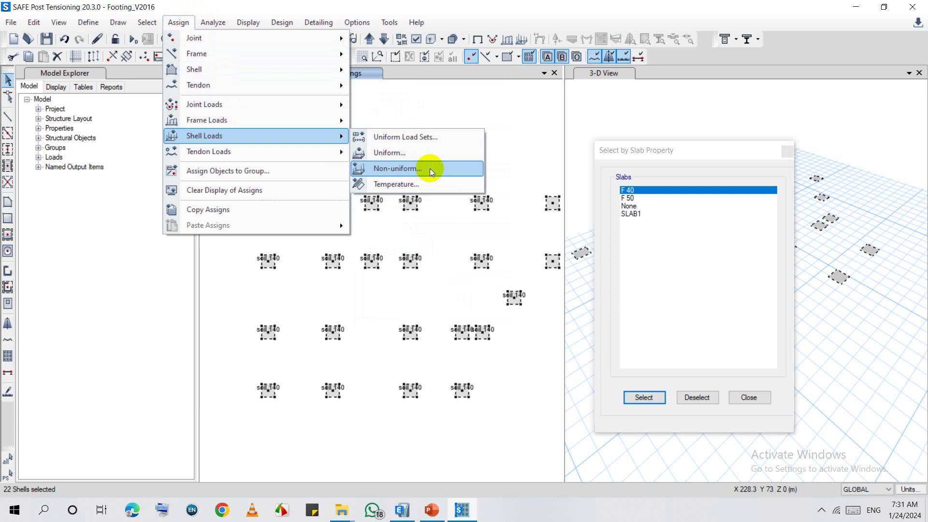
pyautogui.click(420, 153)
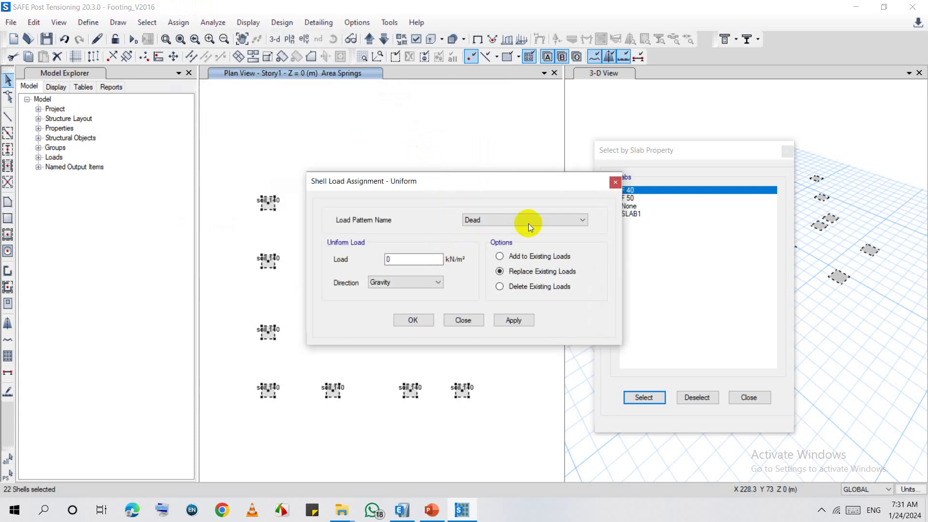
pyautogui.doubleClick(389, 259)
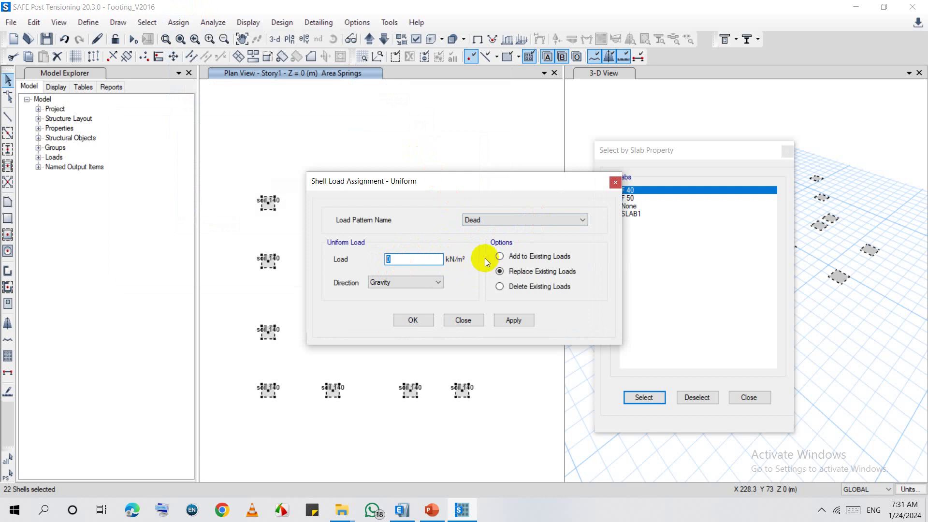
pyautogui.write('17')
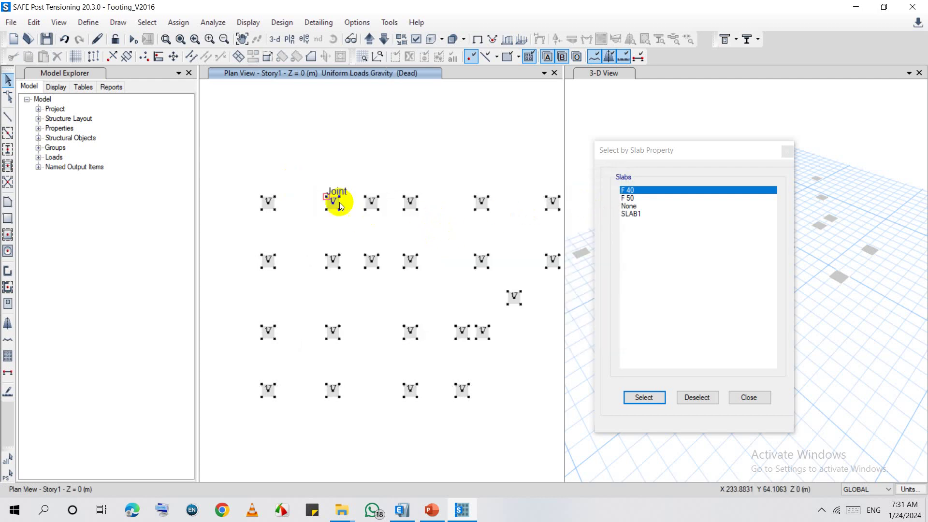
# Undo the uniform Dead load assignment on the footings.
pyautogui.click(66, 40)
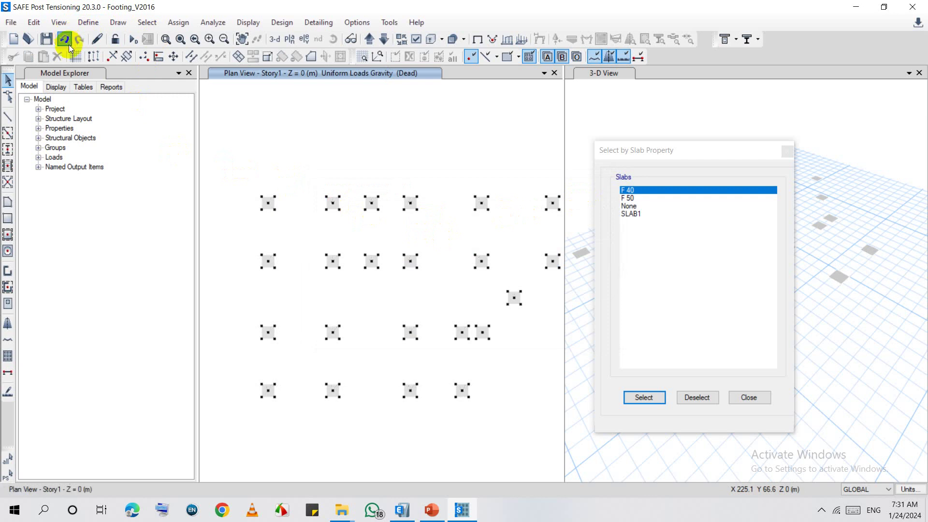
pyautogui.hotkey('ctrl', 'z')
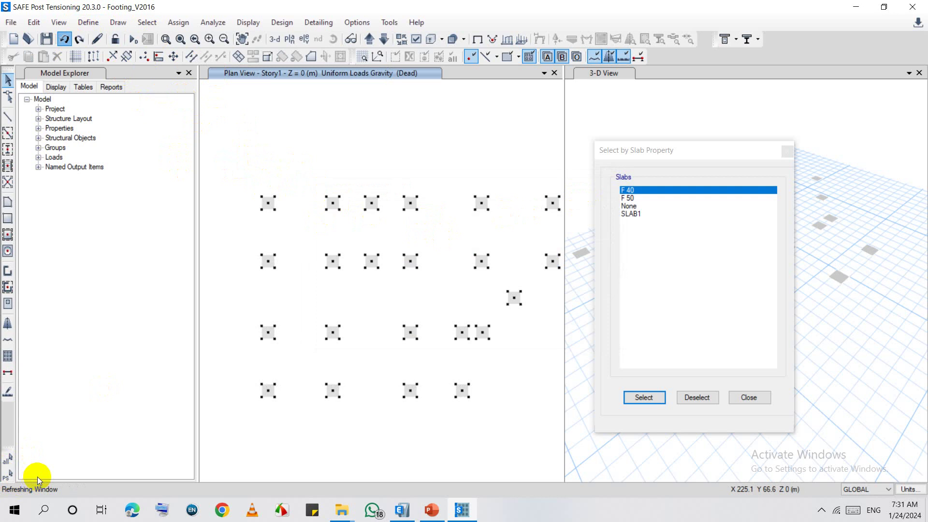
# Restore the previous footing selection and apply a 17 kN/m² uniform gravity Dead load using Add to Existing Loads.
pyautogui.click(7, 458)
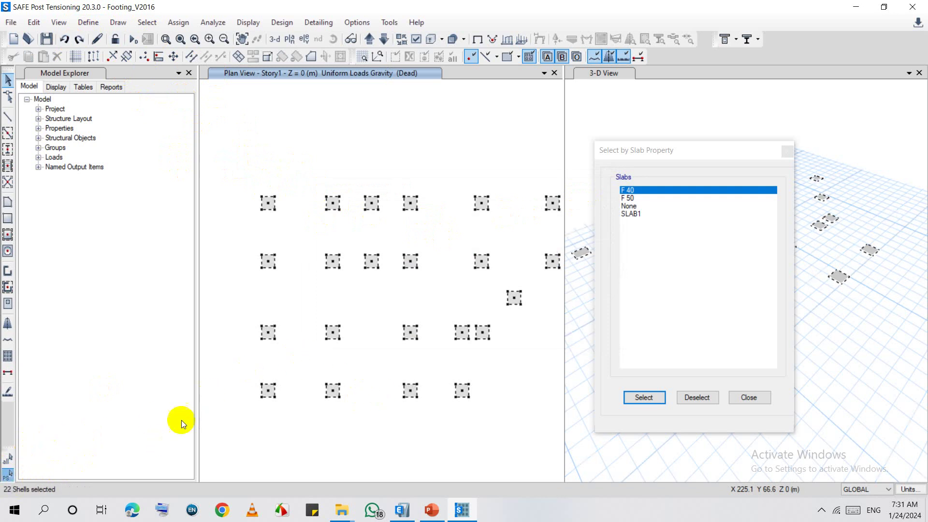
pyautogui.scroll(-2, 369, 305)
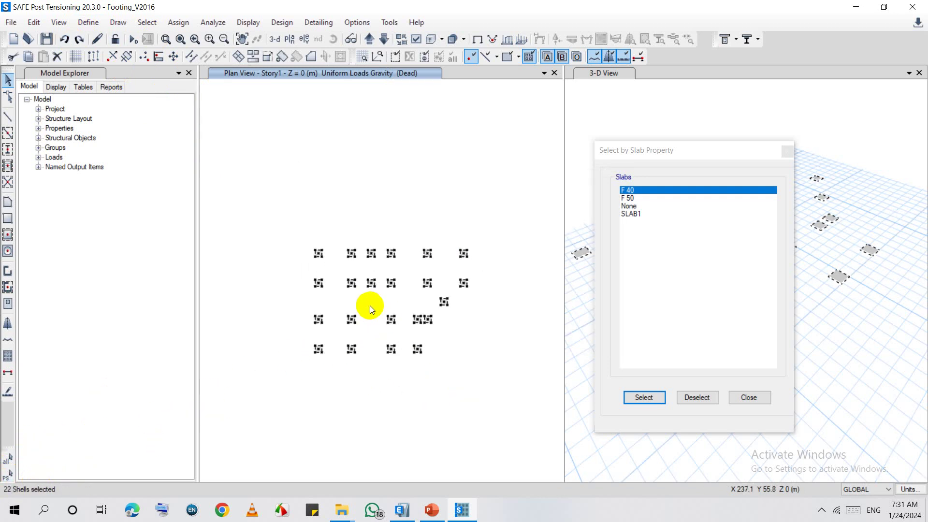
pyautogui.scroll(2, 369, 305)
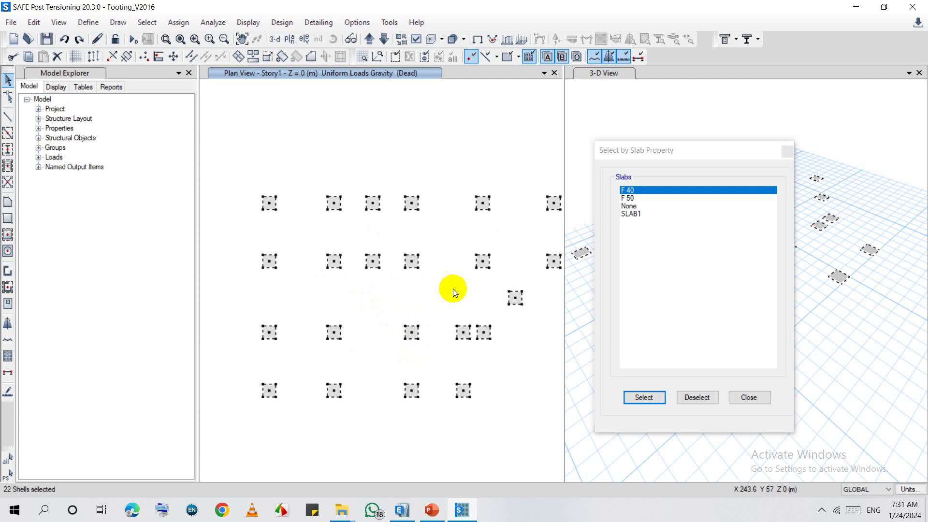
pyautogui.scroll(-2, 413, 271)
pyautogui.scroll(2, 414, 273)
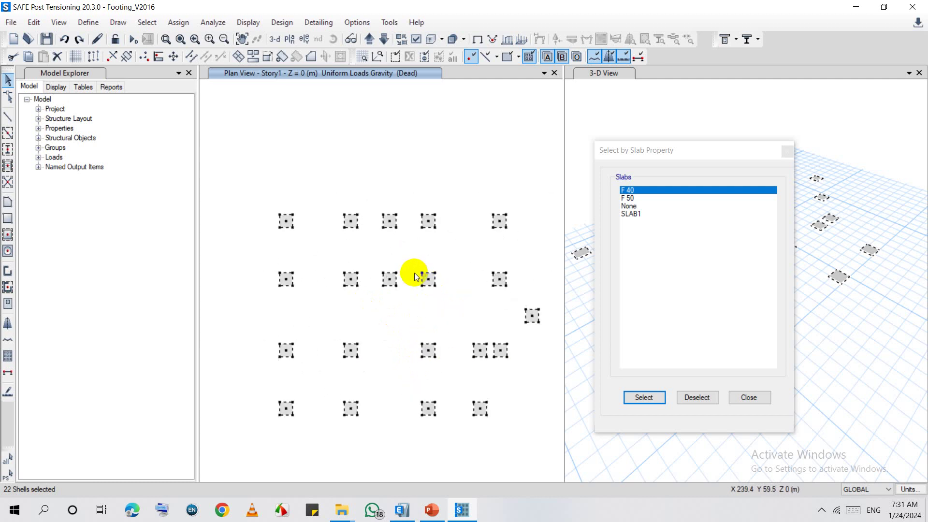
pyautogui.scroll(-3, 323, 274)
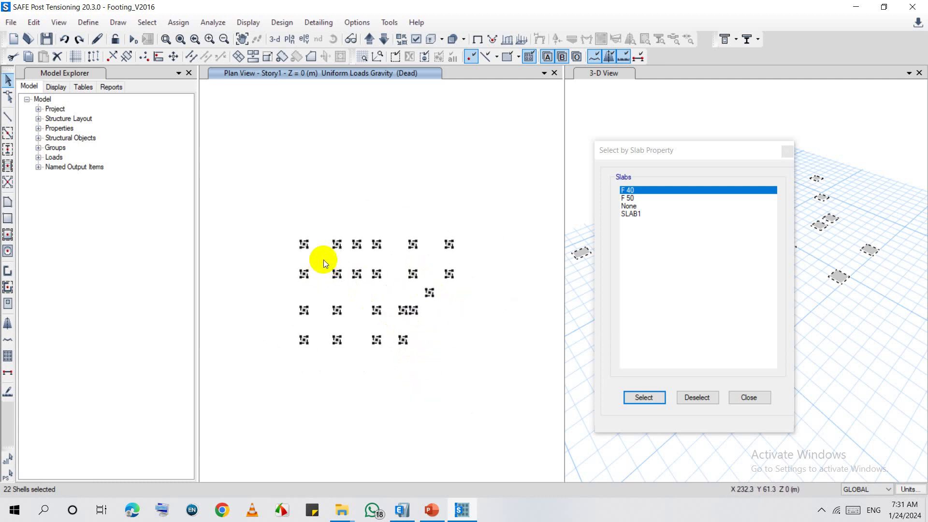
pyautogui.click(178, 22)
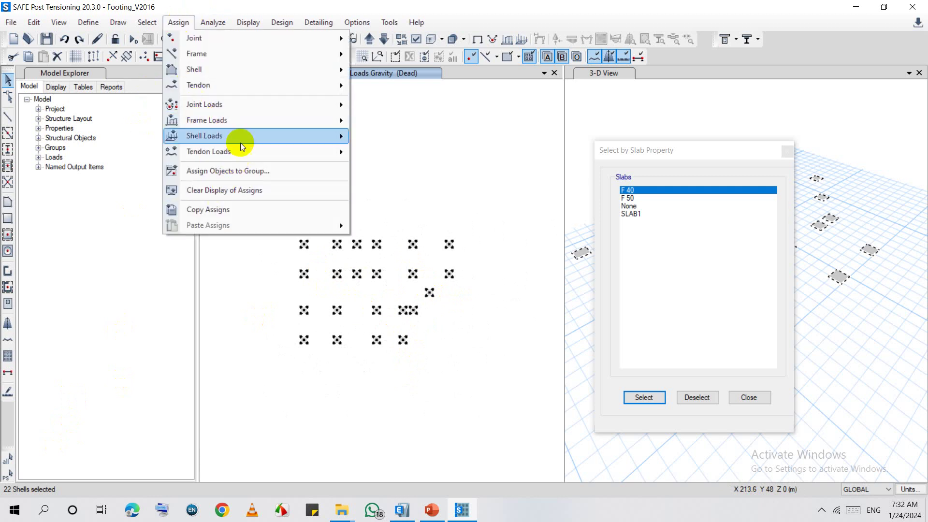
pyautogui.moveTo(246, 133)
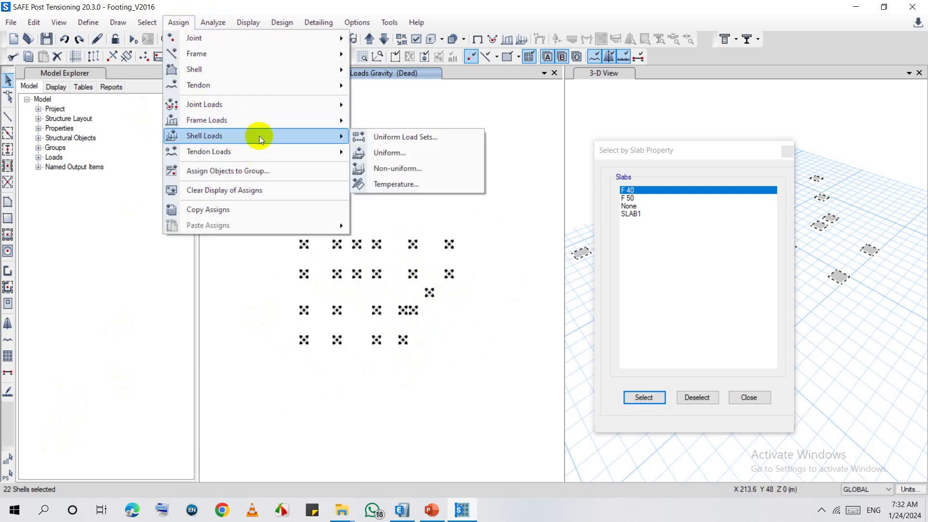
pyautogui.click(377, 150)
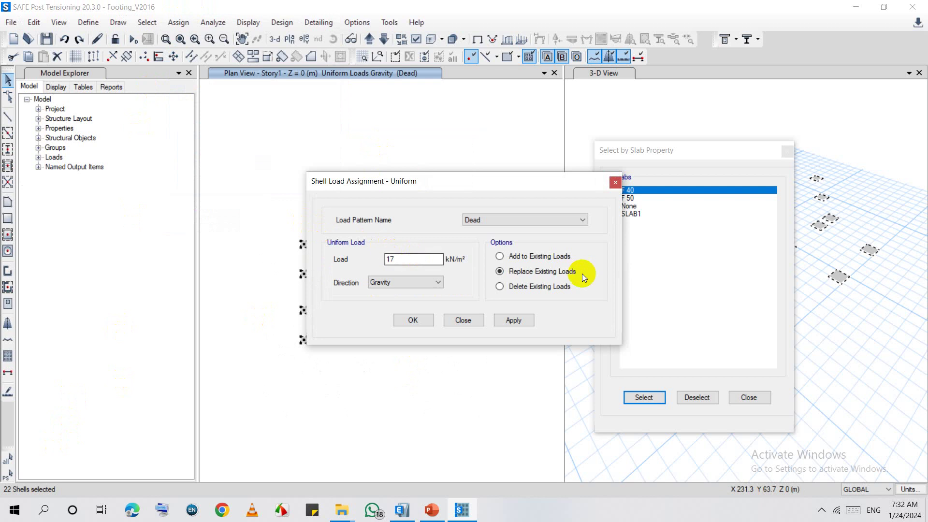
pyautogui.click(525, 257)
pyautogui.click(508, 323)
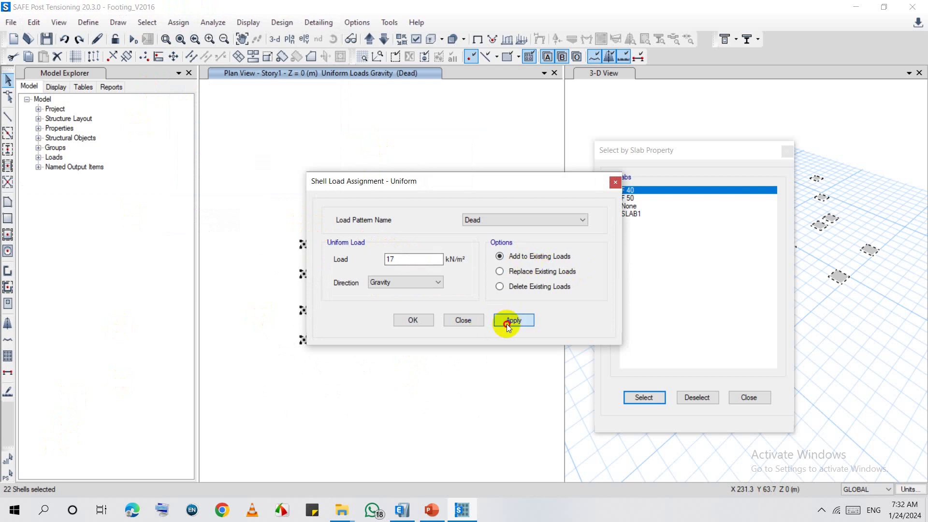
# Finish the uniform load assignment and set the approximate maximum mesh size for floor slabs to 0.5 m in the automatic rectangular mesh options.
pyautogui.click(411, 320)
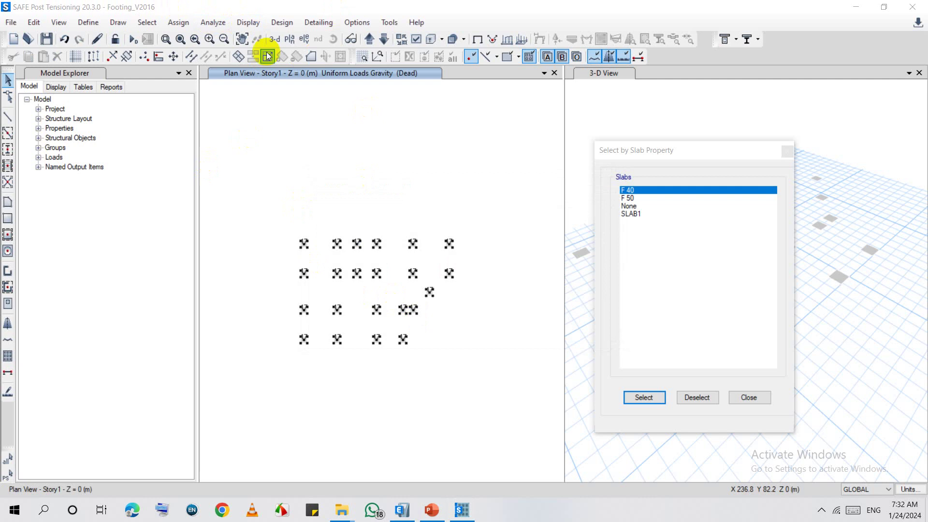
pyautogui.click(213, 22)
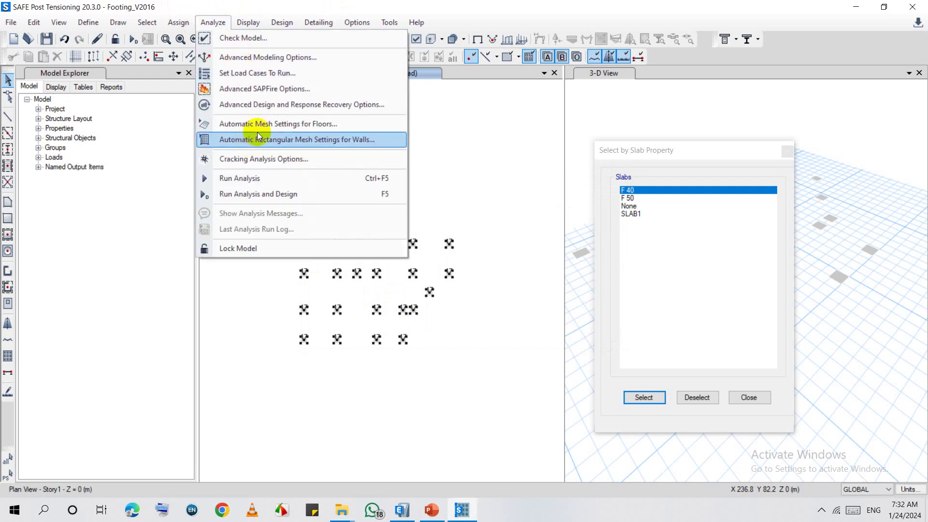
pyautogui.click(279, 126)
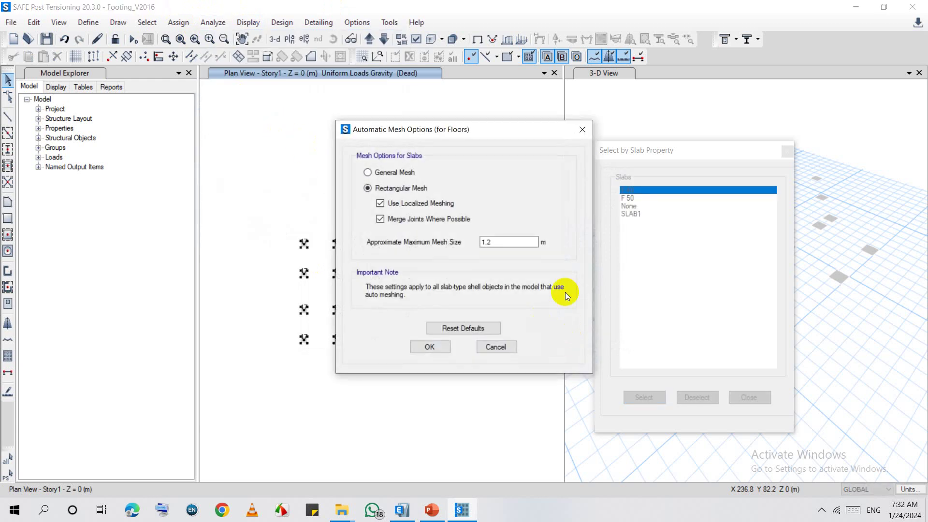
pyautogui.doubleClick(487, 242)
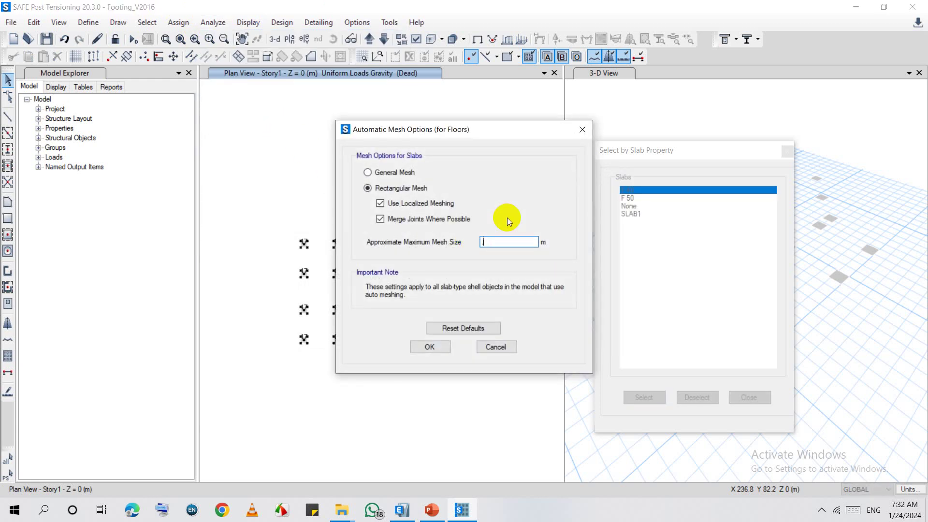
pyautogui.write('.5')
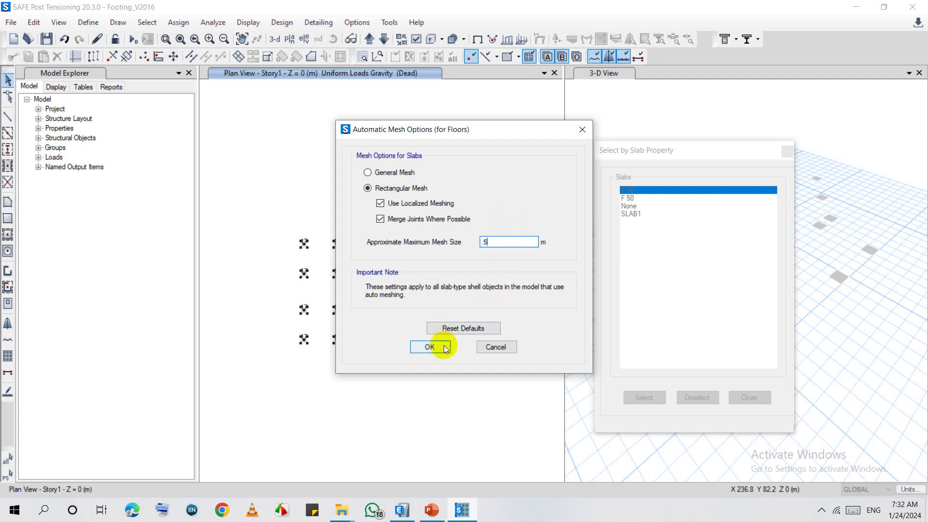
pyautogui.click(444, 345)
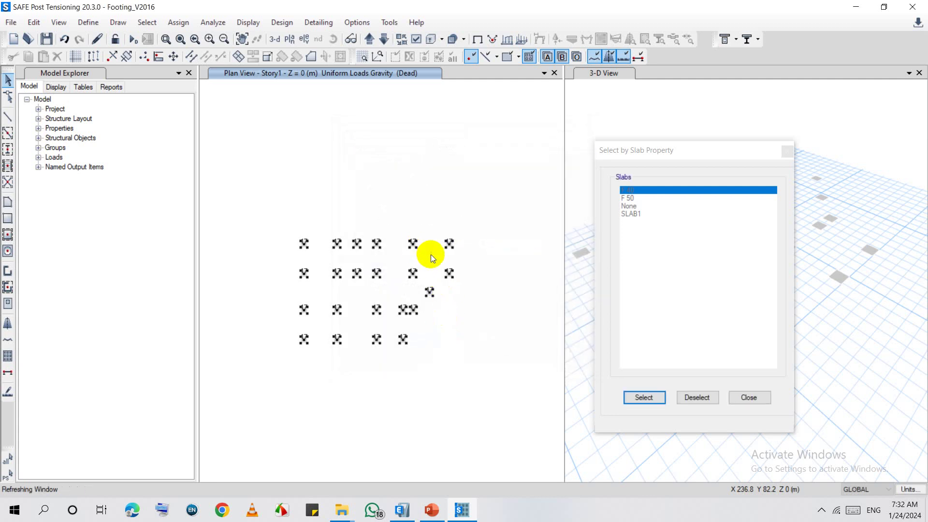
pyautogui.click(792, 151)
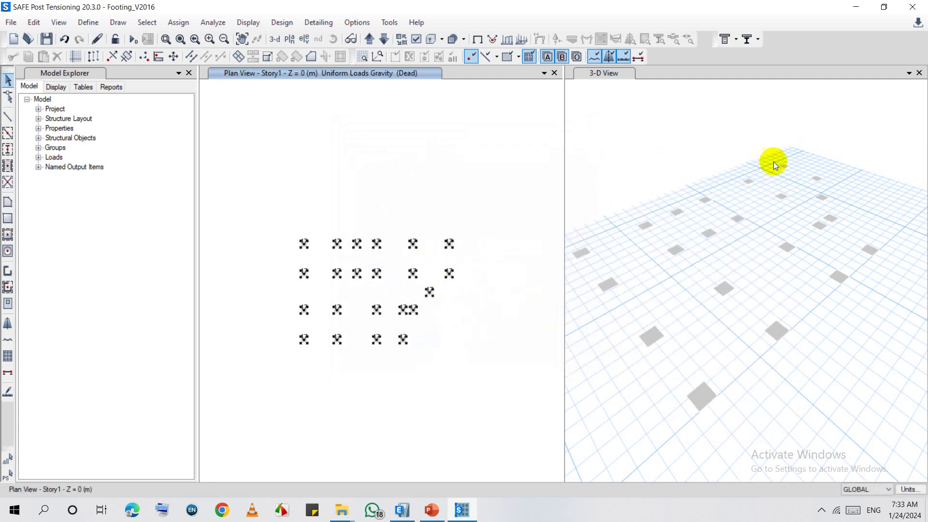
# Run the analysis and design, saving the SAFE model as "footing MUT" in the safe foundation folder.
pyautogui.click(133, 39)
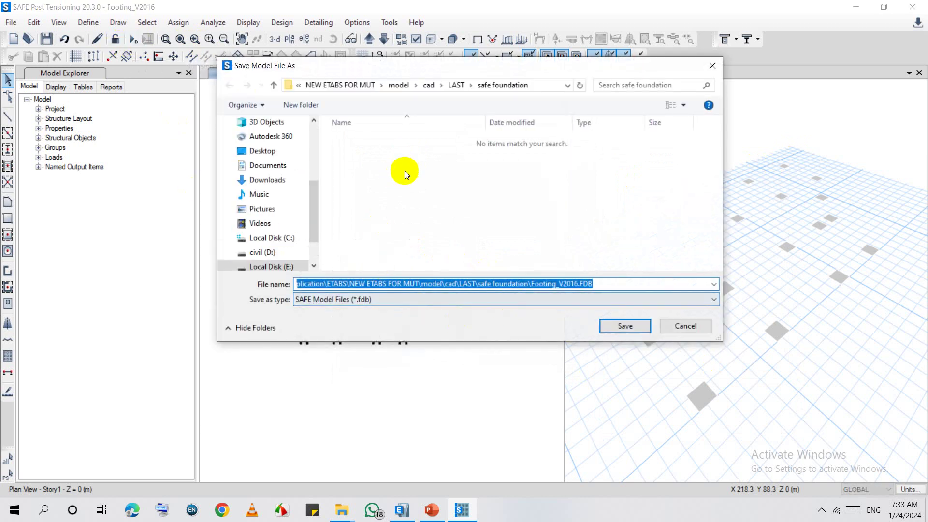
pyautogui.write('f')
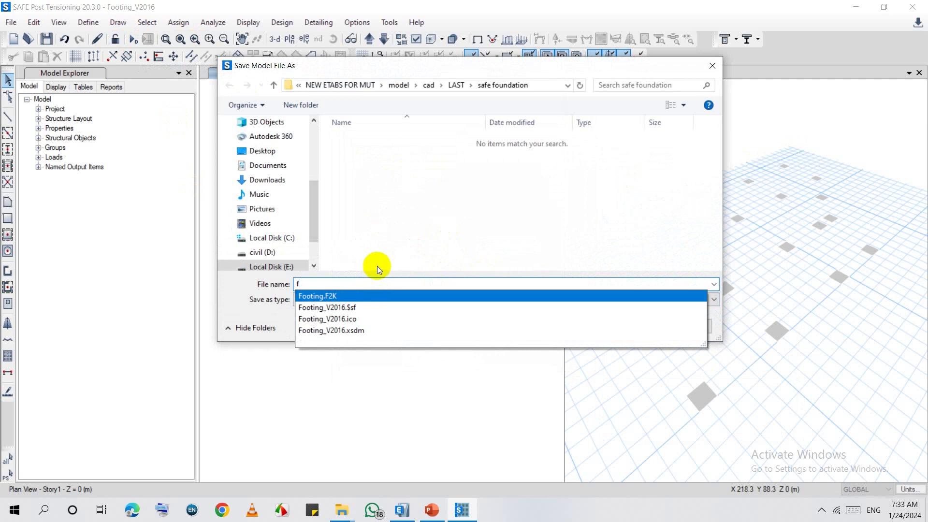
pyautogui.write('oot')
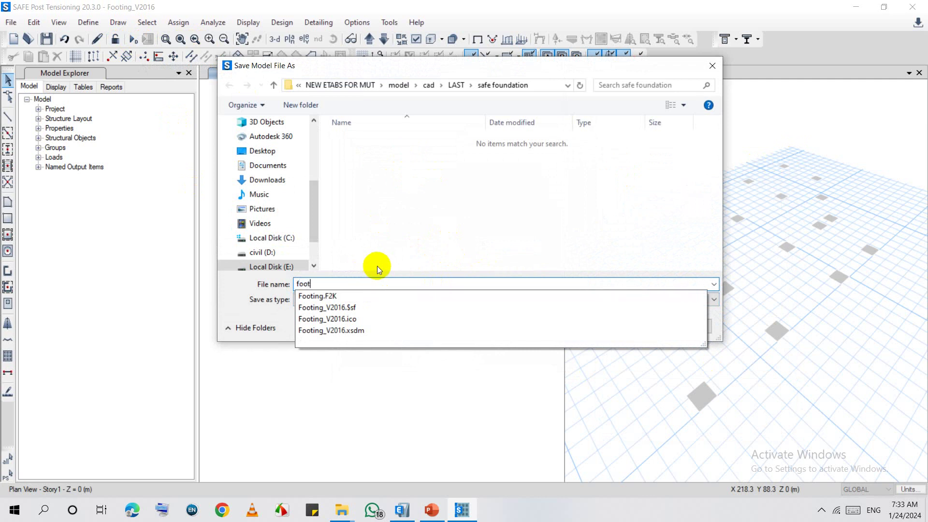
pyautogui.write('ing ')
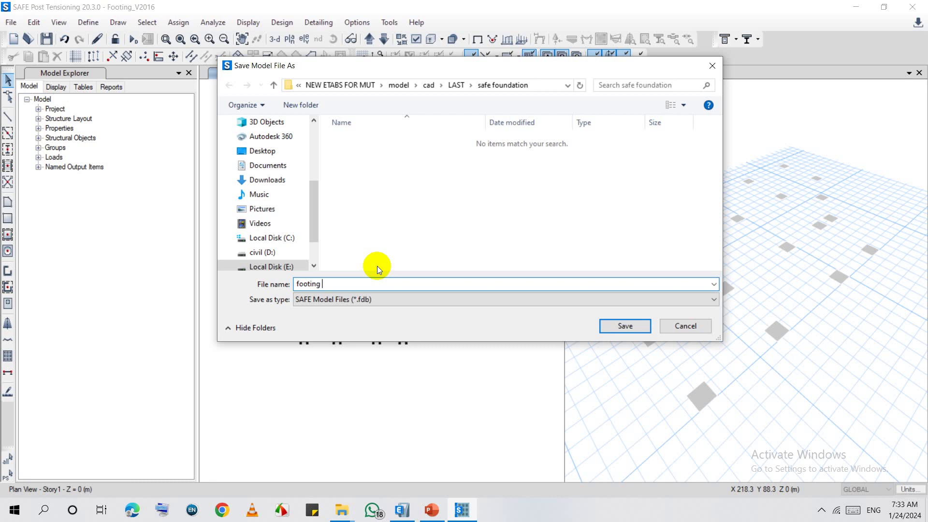
pyautogui.write('MUT')
pyautogui.click(622, 325)
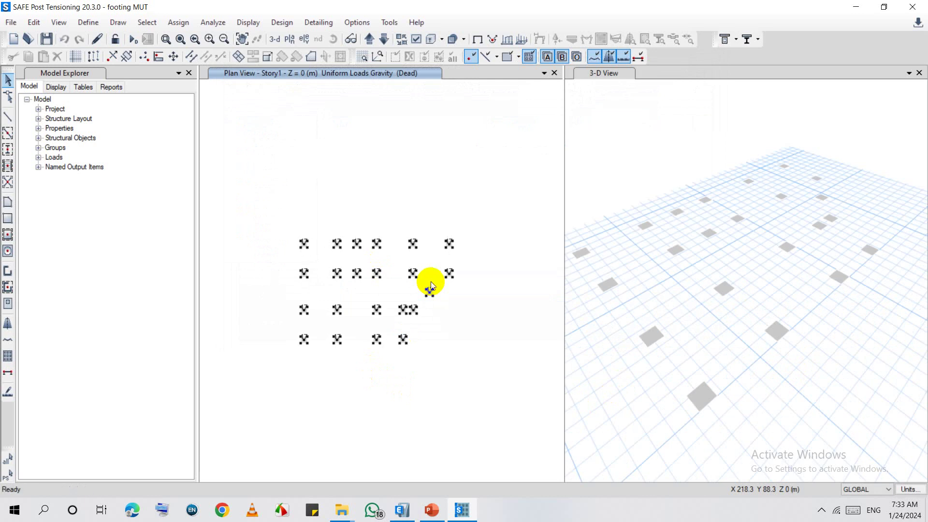
pyautogui.press('F5')
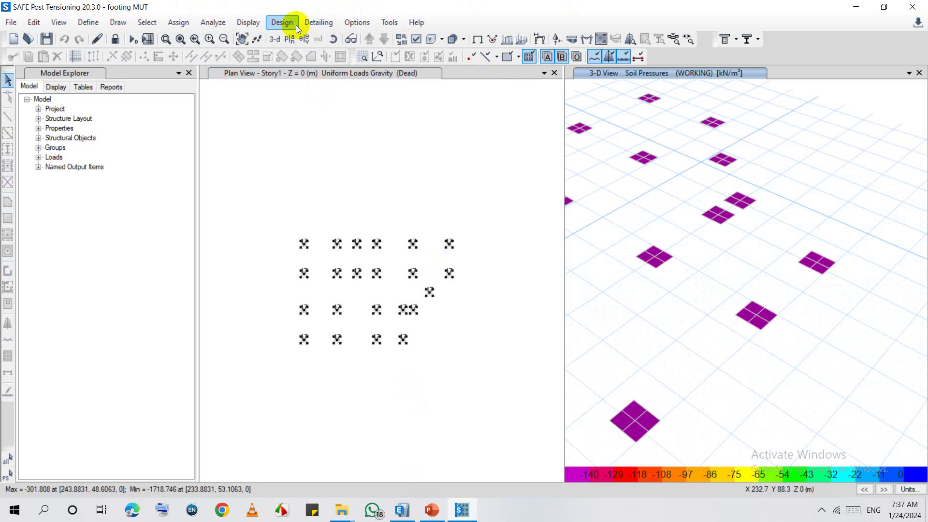
# Open the soil pressure display settings for the WORKING combination and check the minimum contour limit against the footings in 3-D.
pyautogui.click(263, 25)
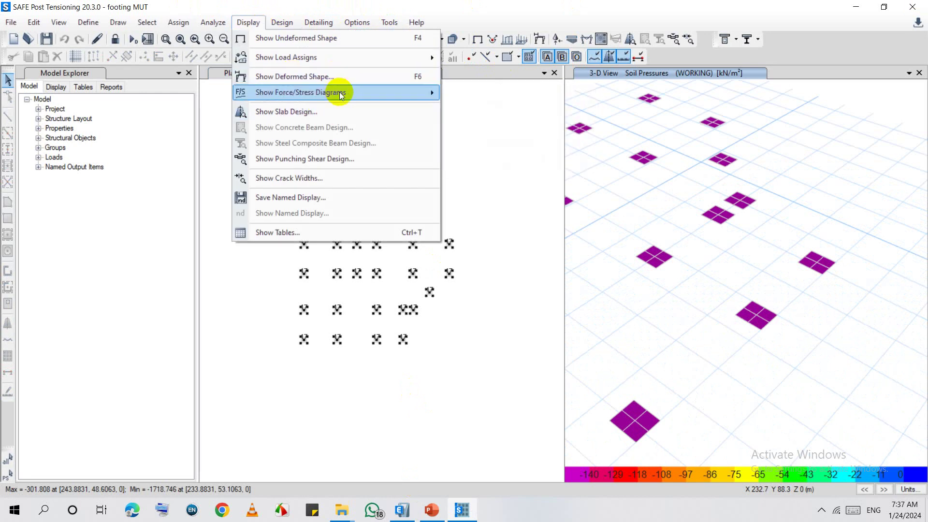
pyautogui.moveTo(435, 95)
pyautogui.click(491, 107)
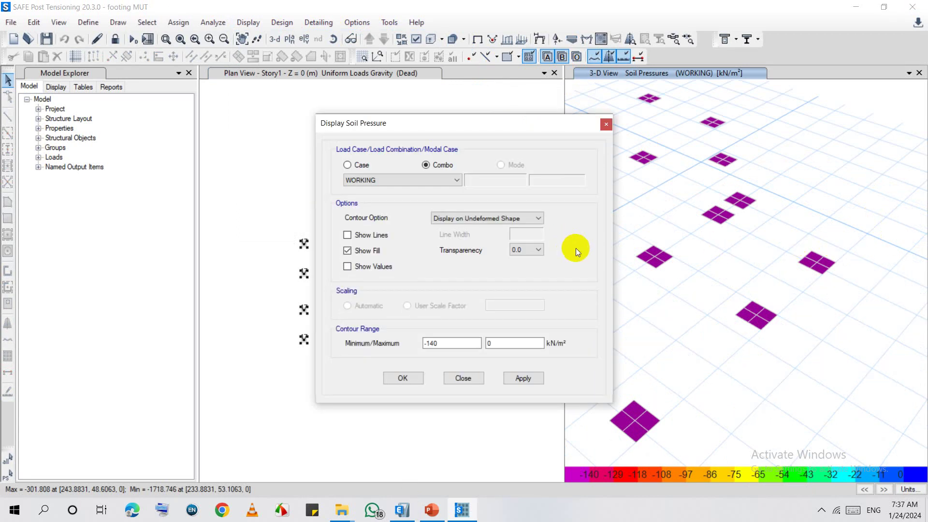
pyautogui.scroll(-2, 791, 242)
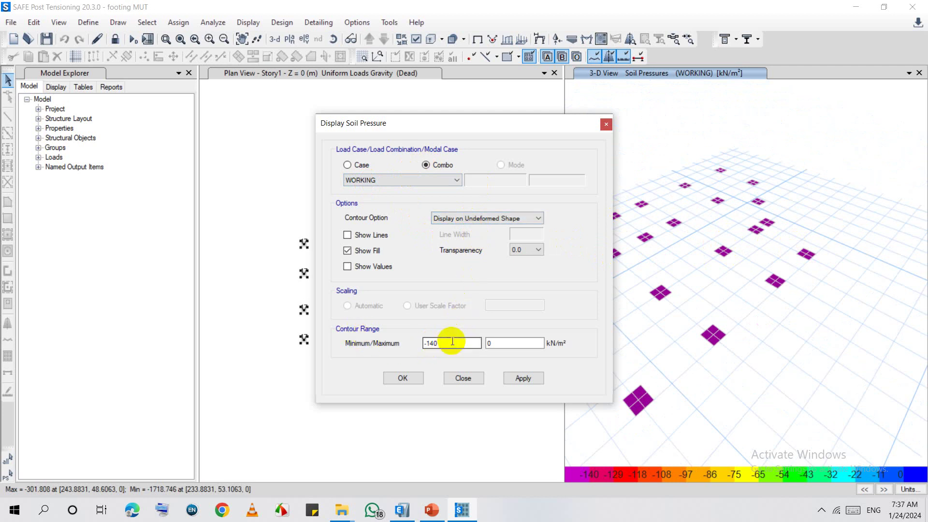
pyautogui.click(428, 342)
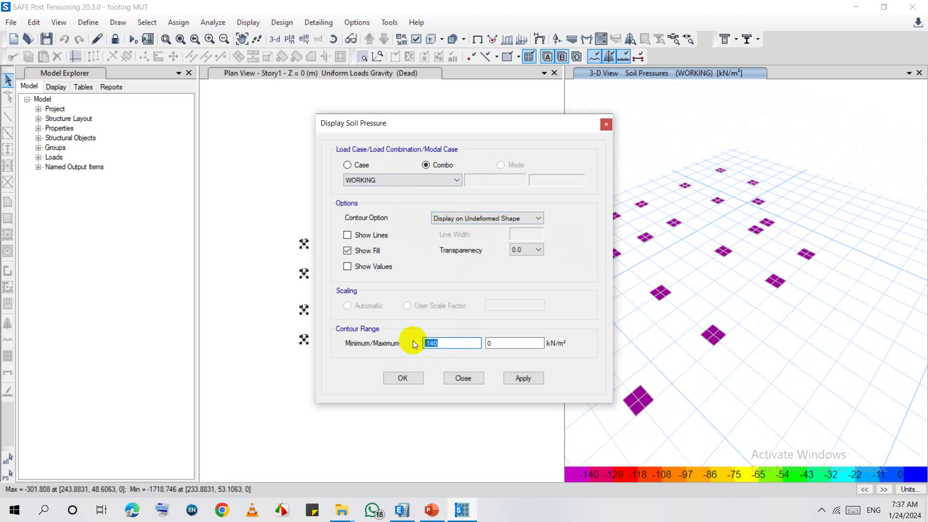
pyautogui.moveTo(414, 343); pyautogui.dragTo(436, 341)
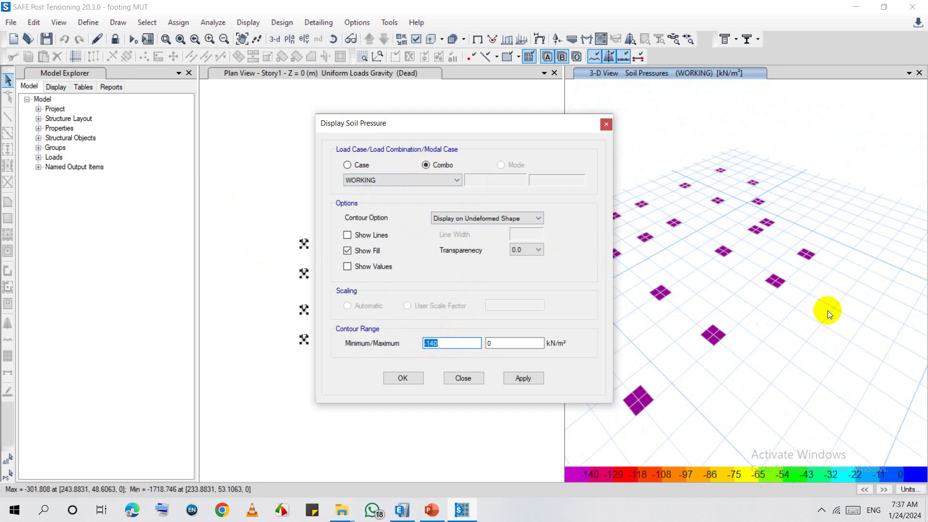
pyautogui.scroll(-2, 828, 311)
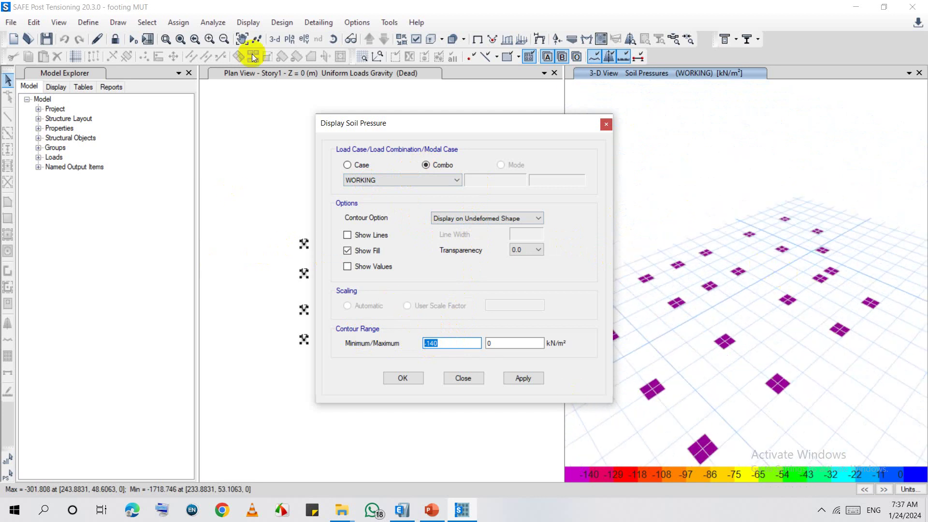
# Switch the soil pressure results to the Story1 plan view and examine the WORKING pressures across the footings.
pyautogui.click(289, 40)
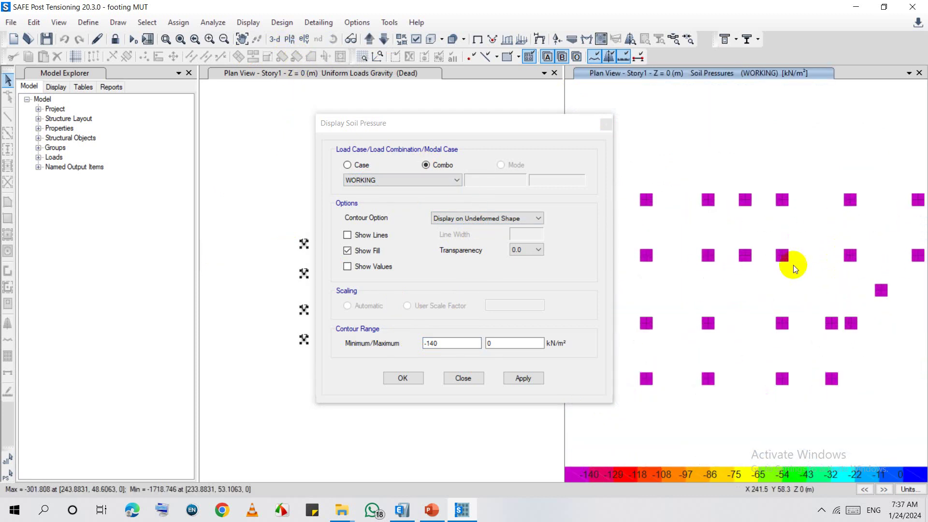
pyautogui.scroll(2, 812, 265)
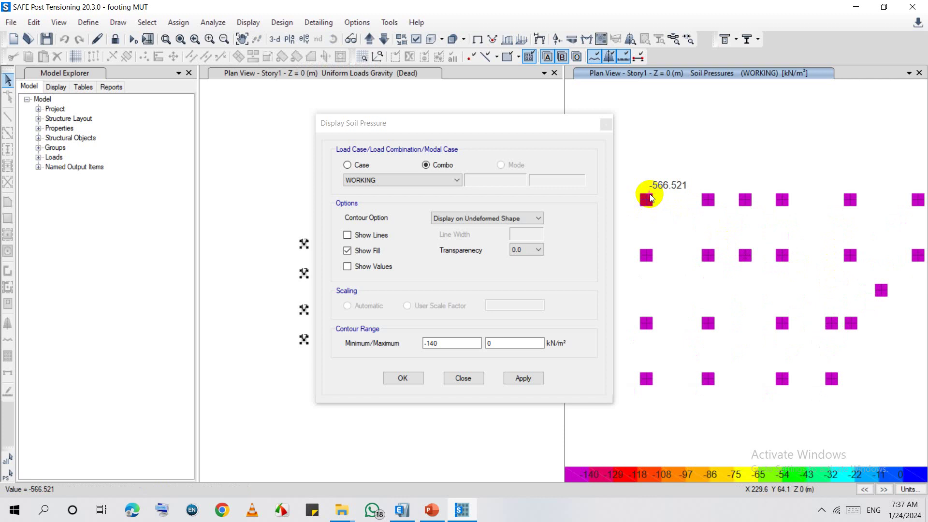
pyautogui.scroll(3, 649, 195)
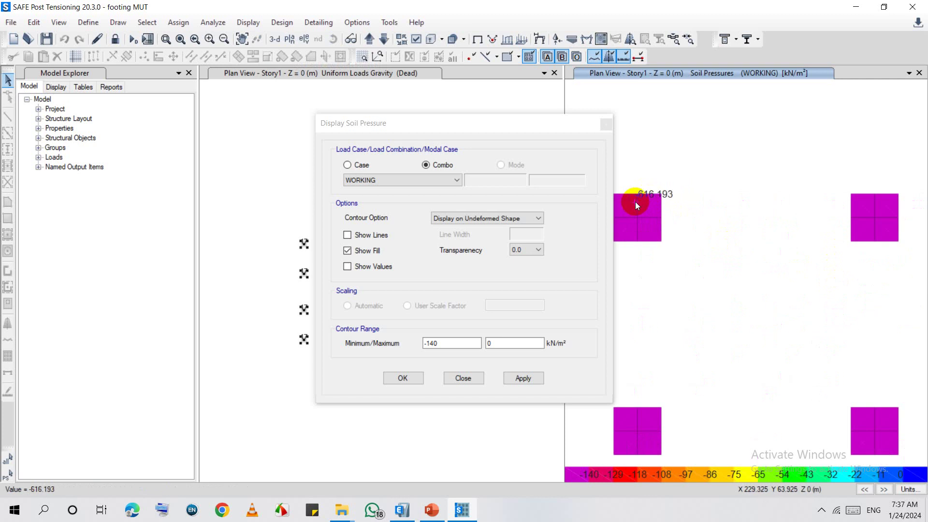
pyautogui.scroll(-2, 662, 223)
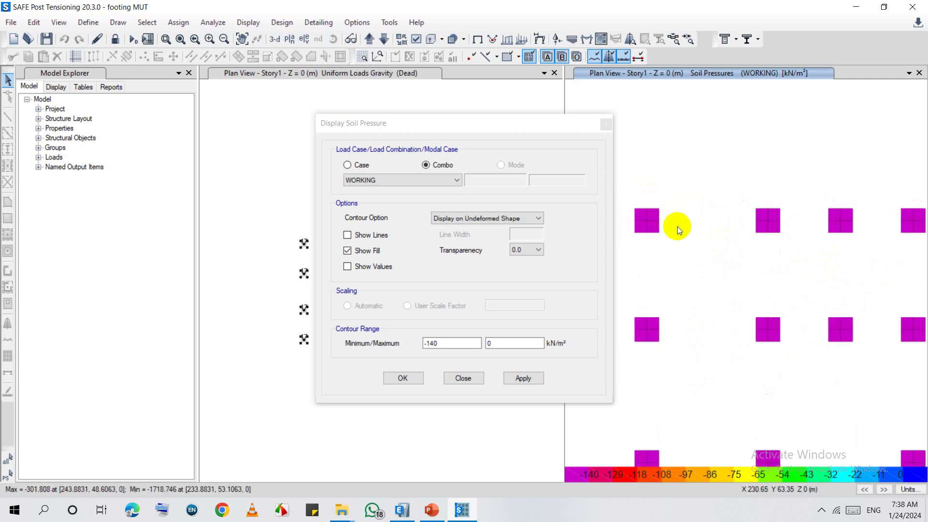
pyautogui.scroll(-2, 676, 236)
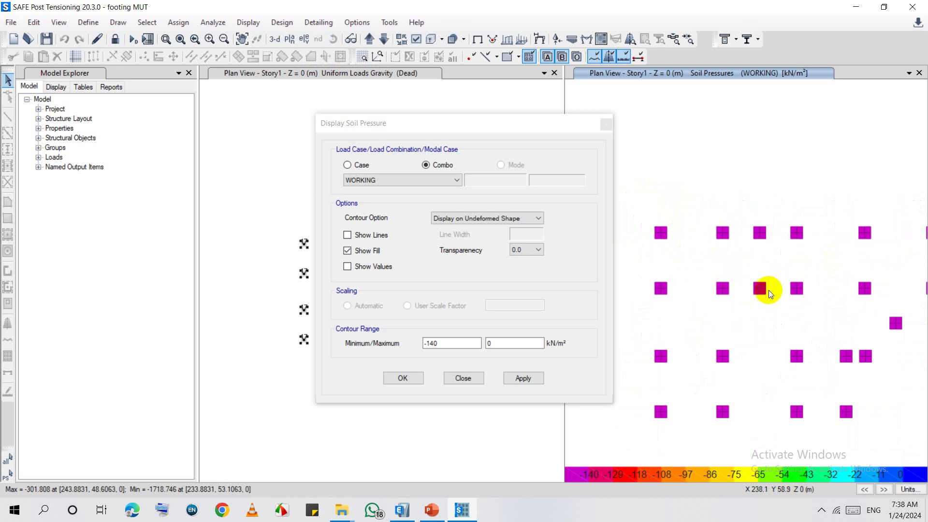
pyautogui.scroll(-2, 768, 290)
pyautogui.scroll(4, 851, 279)
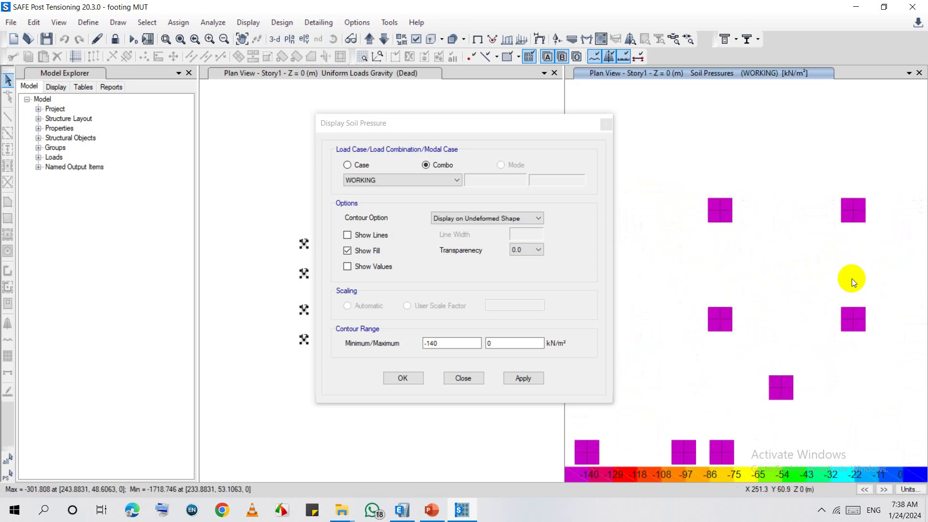
pyautogui.scroll(-2, 851, 279)
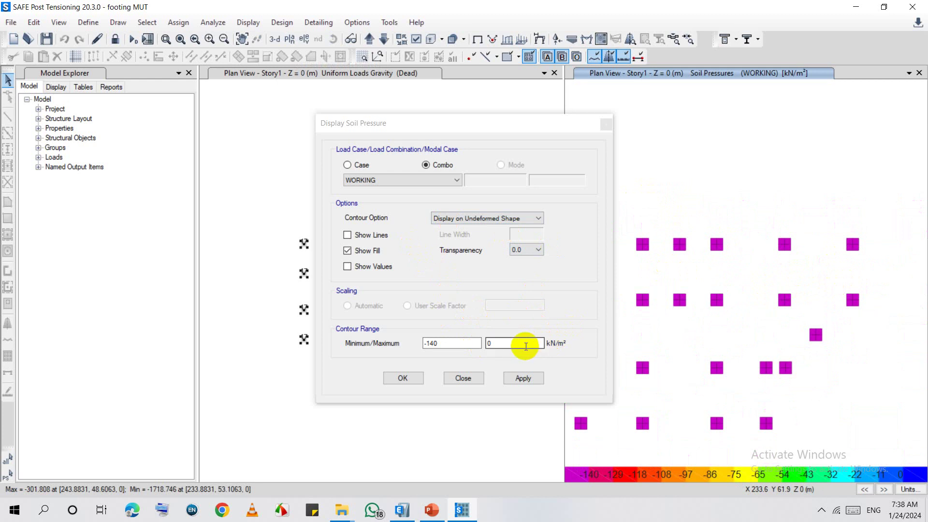
# Set the maximum of the soil pressure contour range to 140 kN/m², apply it and close the display settings.
pyautogui.doubleClick(487, 343)
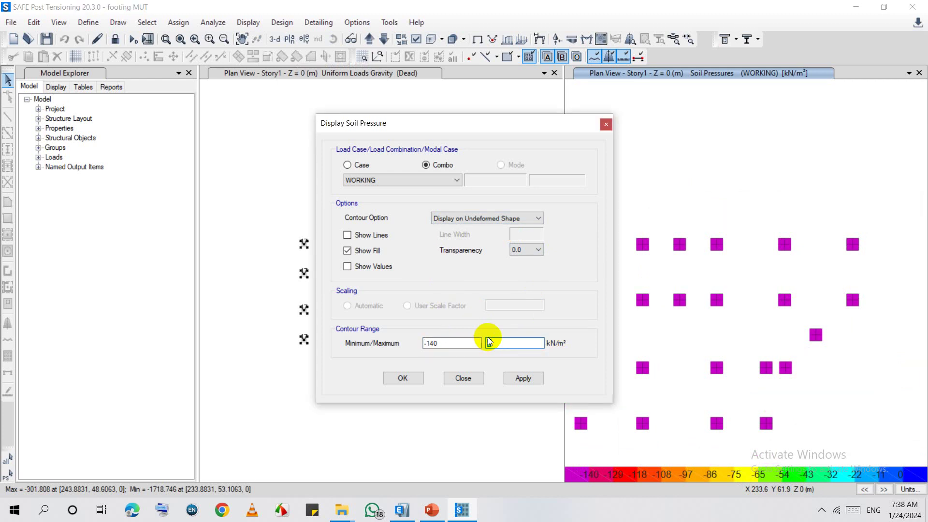
pyautogui.write('140')
pyautogui.click(507, 375)
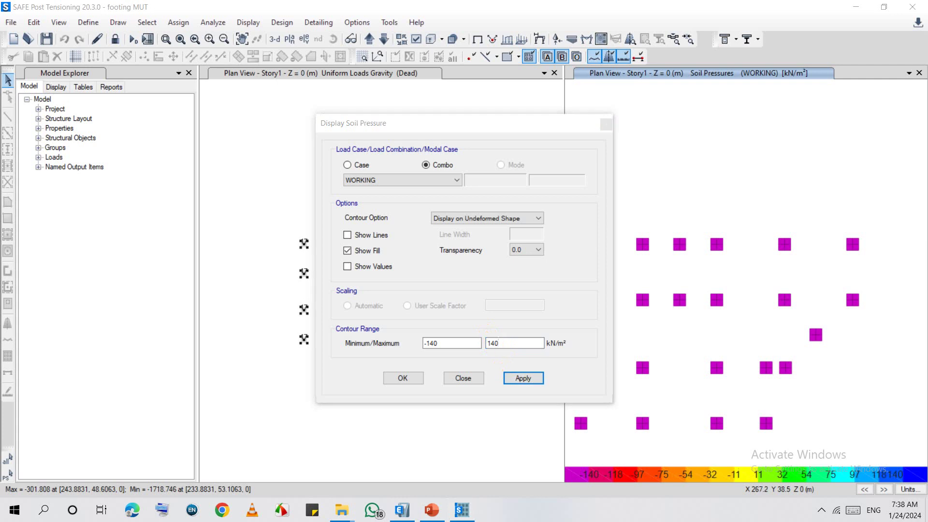
pyautogui.click(607, 127)
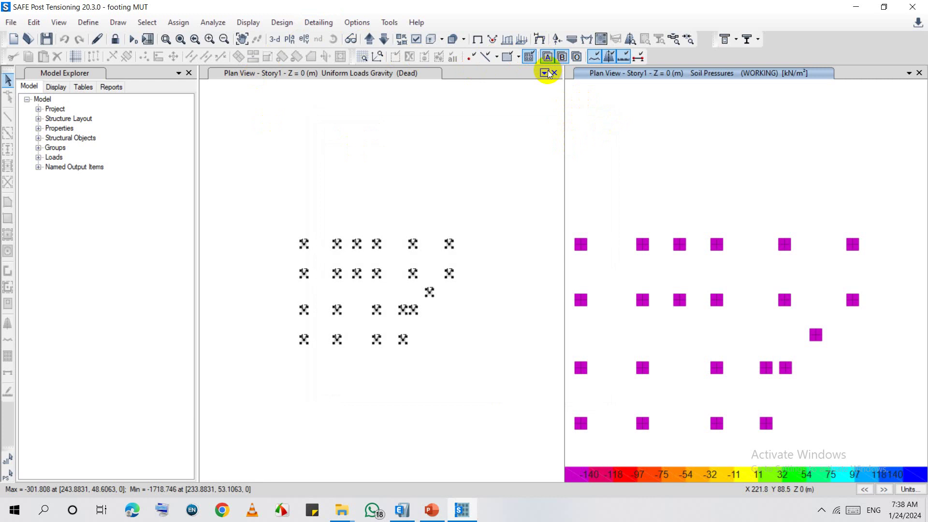
# Display the resultant M11 moment contours for the WORKING combination and examine the values on individual footings.
pyautogui.click(253, 25)
pyautogui.moveTo(314, 94)
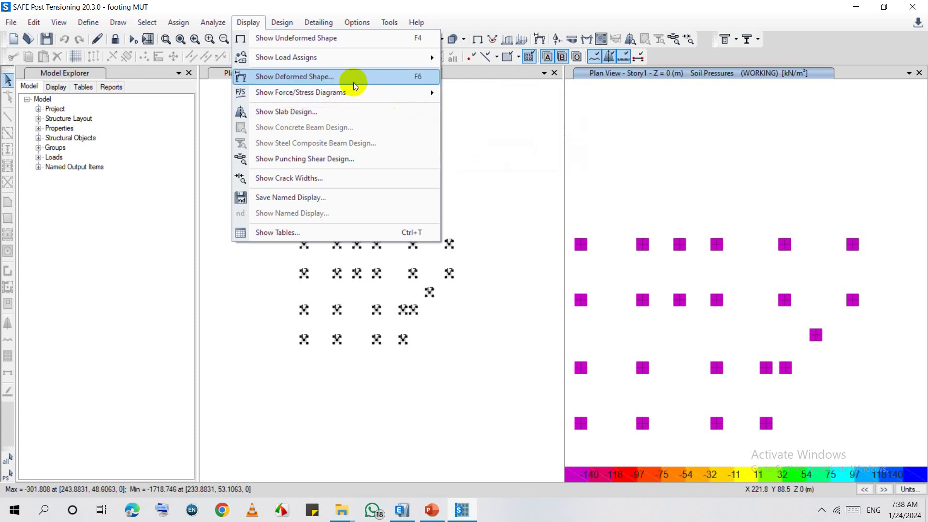
pyautogui.click(602, 39)
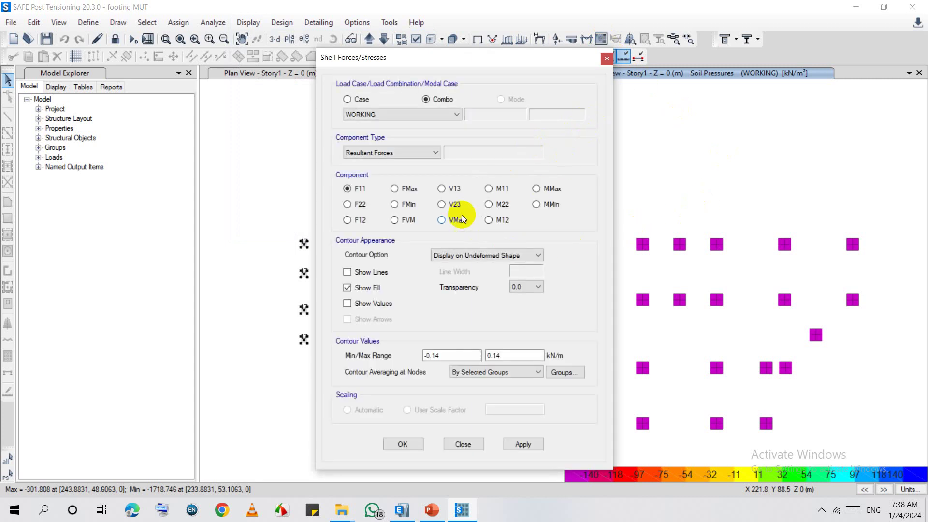
pyautogui.click(495, 190)
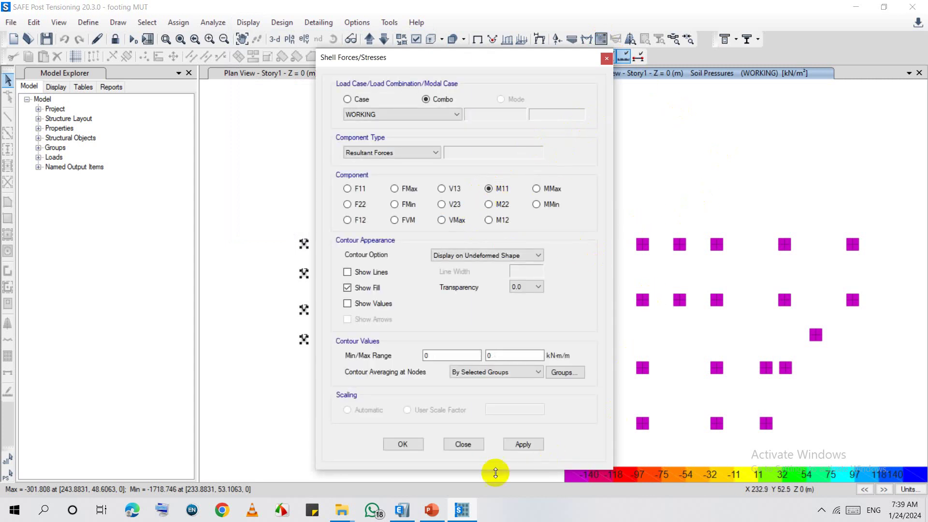
pyautogui.click(518, 444)
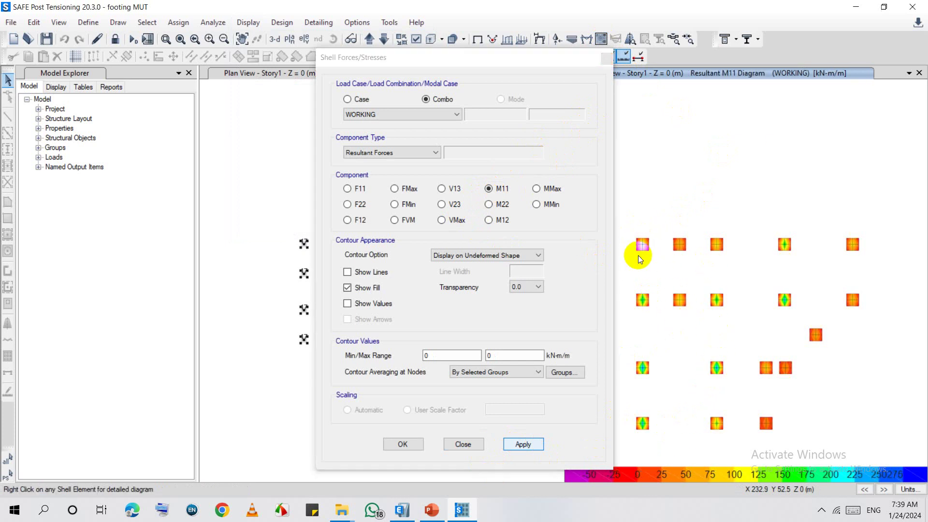
pyautogui.scroll(5, 790, 258)
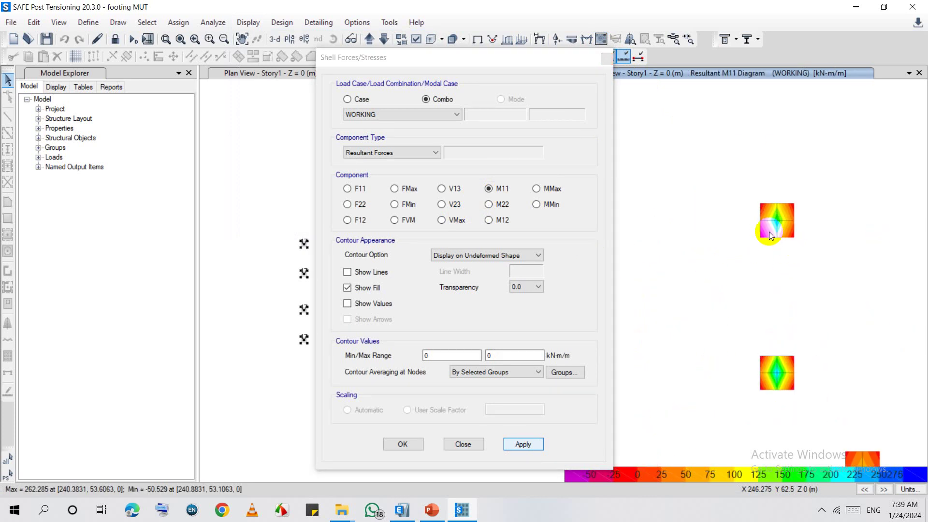
pyautogui.click(784, 198)
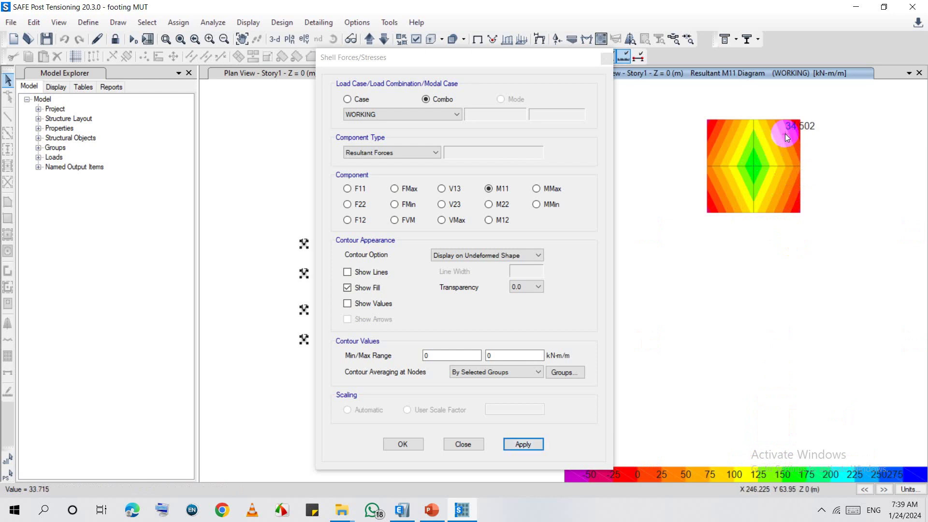
# Switch the WORKING resultant moment contours from M11 to M22, examine the values on the footings and close the display settings.
pyautogui.scroll(-5, 787, 224)
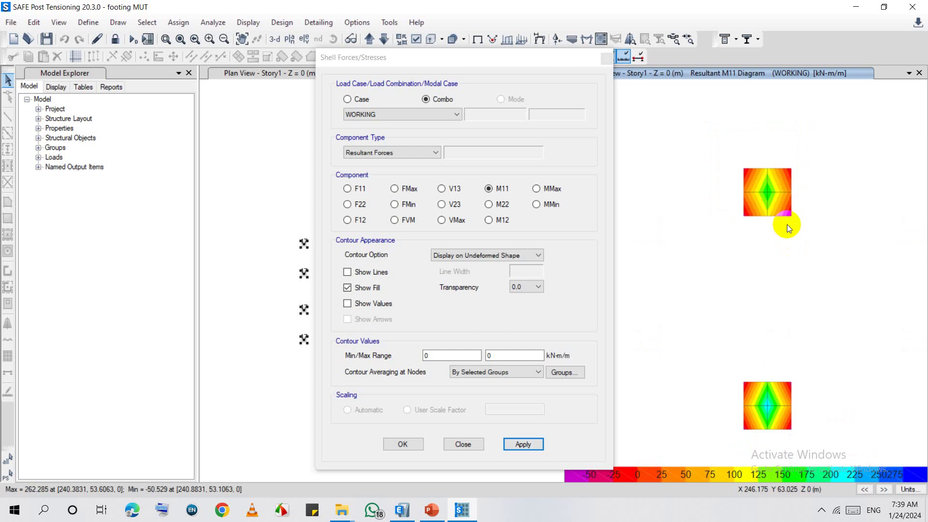
pyautogui.scroll(-2, 773, 290)
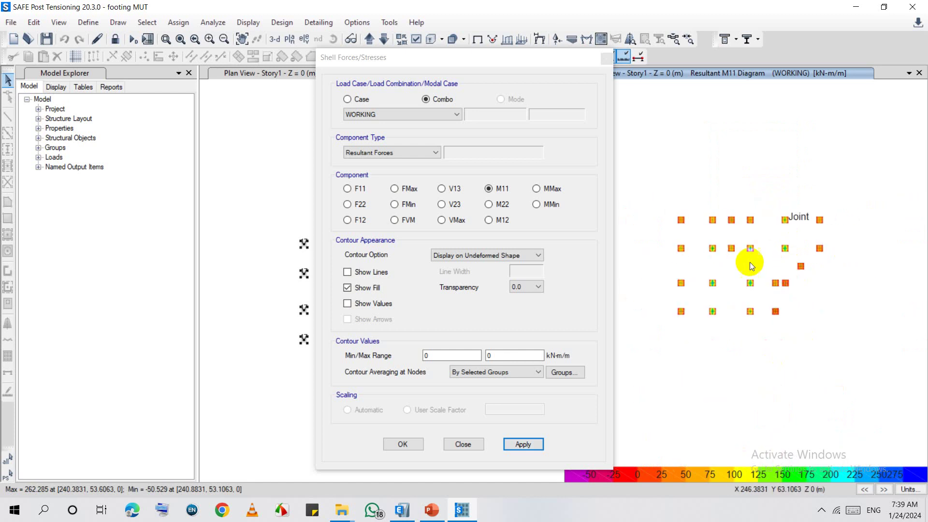
pyautogui.scroll(2, 735, 242)
pyautogui.scroll(1, 716, 193)
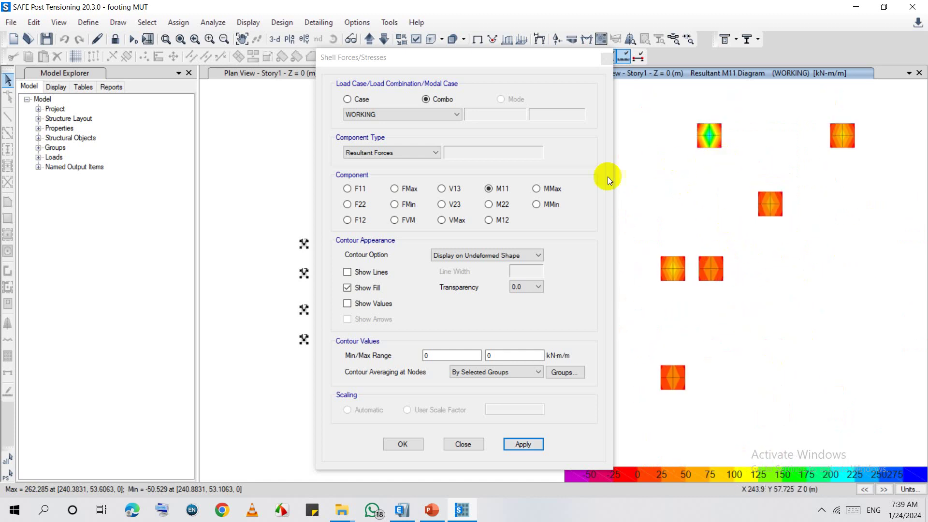
pyautogui.click(493, 205)
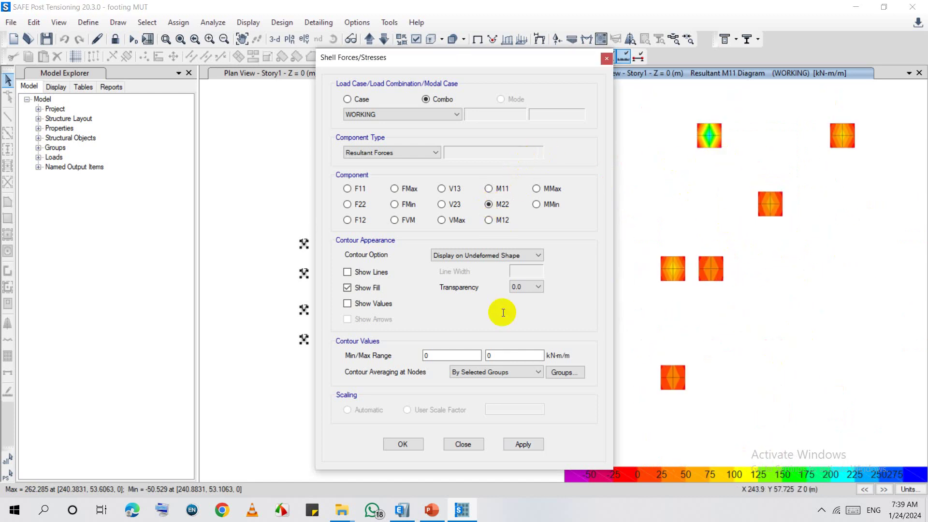
pyautogui.click(523, 444)
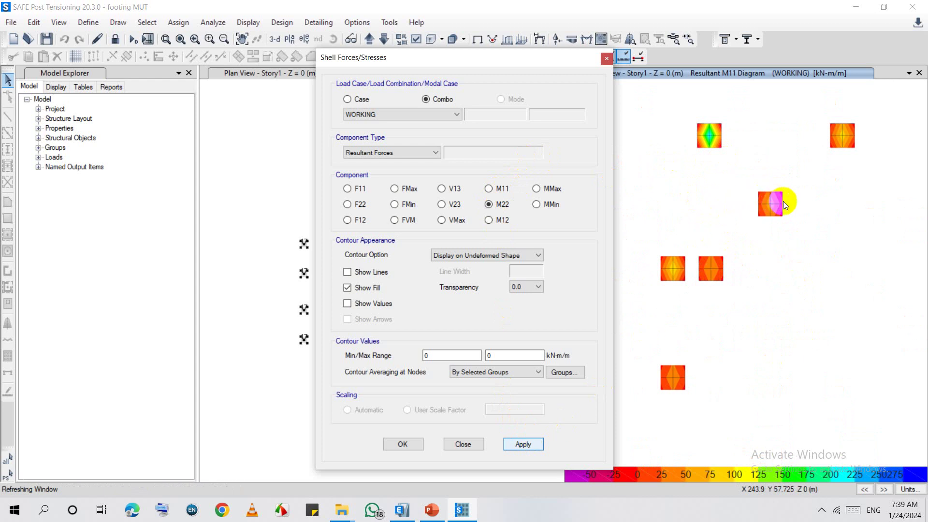
pyautogui.scroll(2, 770, 194)
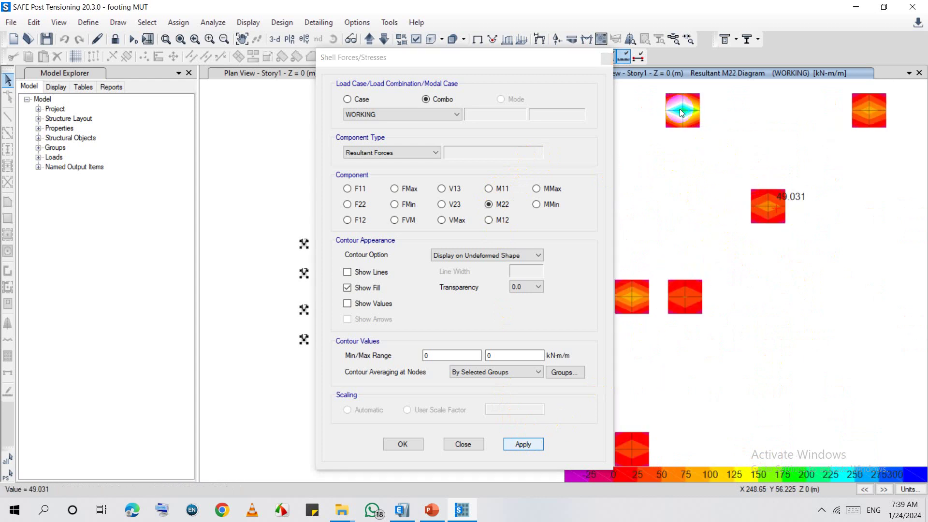
pyautogui.moveTo(762, 201)
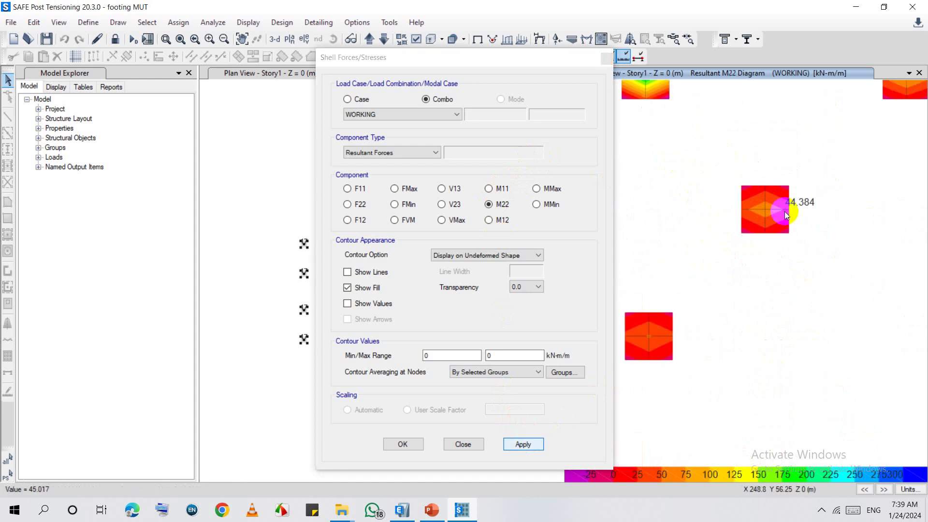
pyautogui.click(605, 59)
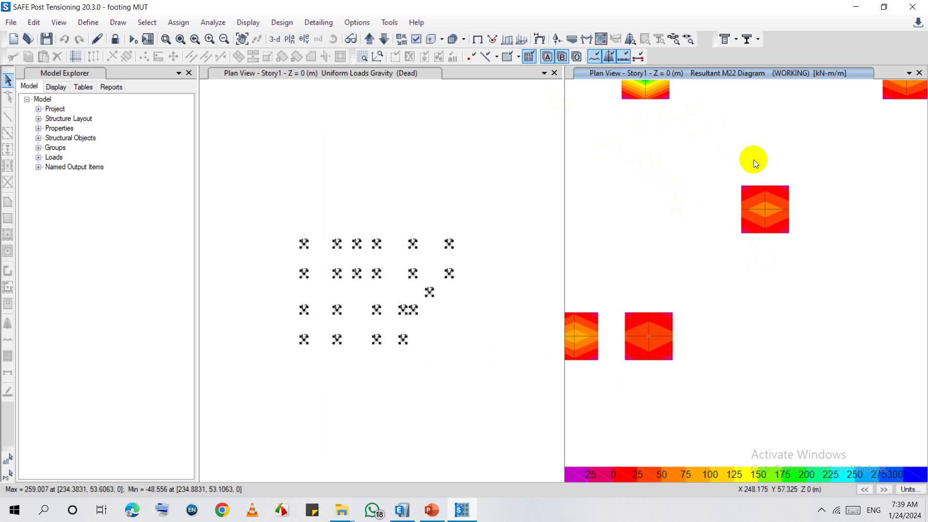
pyautogui.scroll(-5, 753, 159)
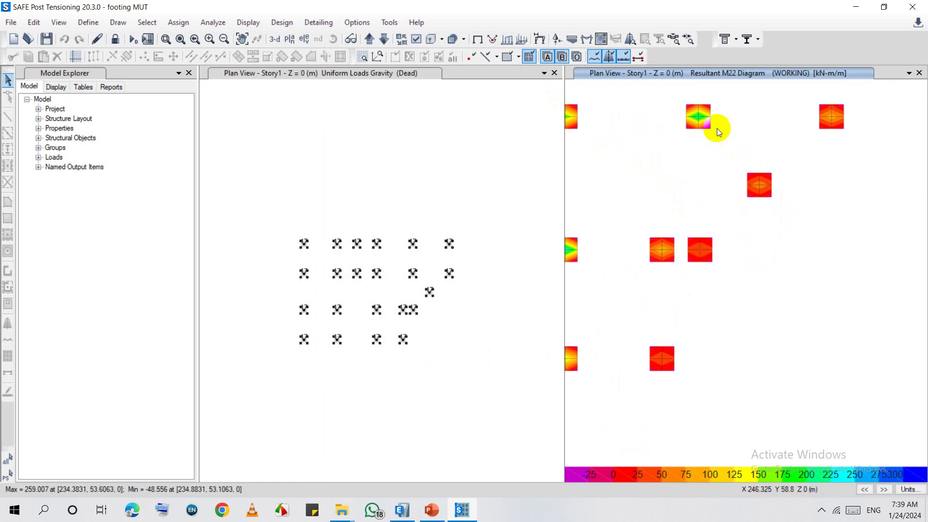
# Display the punching shear D/C ratios in the Story1 plan view and select footings to review them, ending with the whole layout.
pyautogui.click(676, 37)
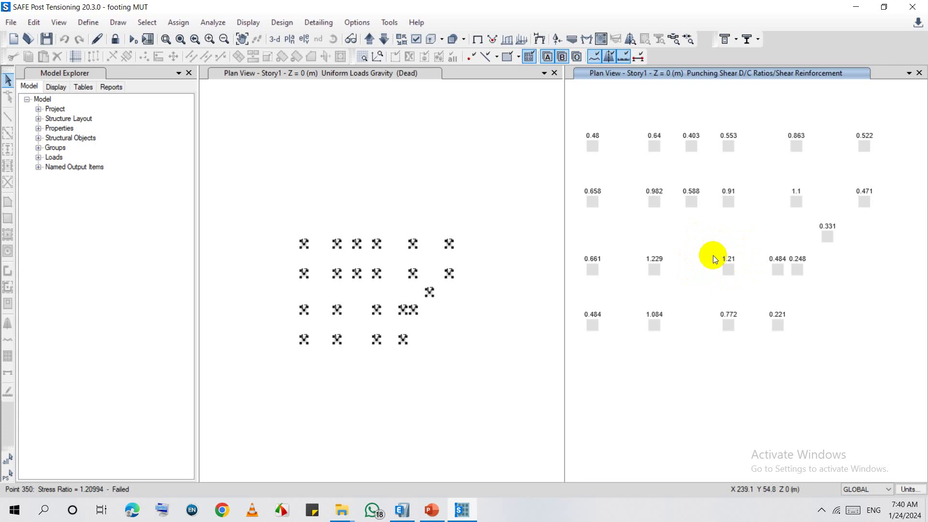
pyautogui.moveTo(740, 248); pyautogui.dragTo(710, 282)
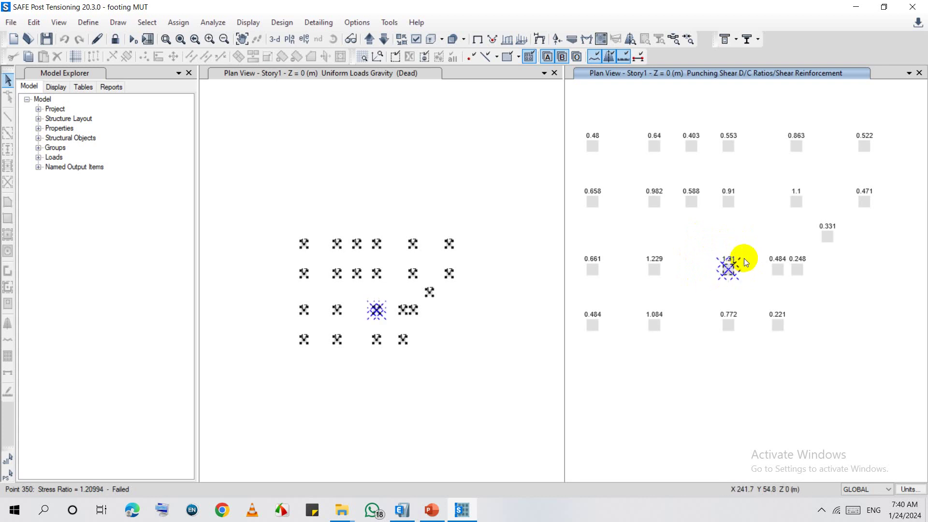
pyautogui.moveTo(811, 185); pyautogui.dragTo(782, 212)
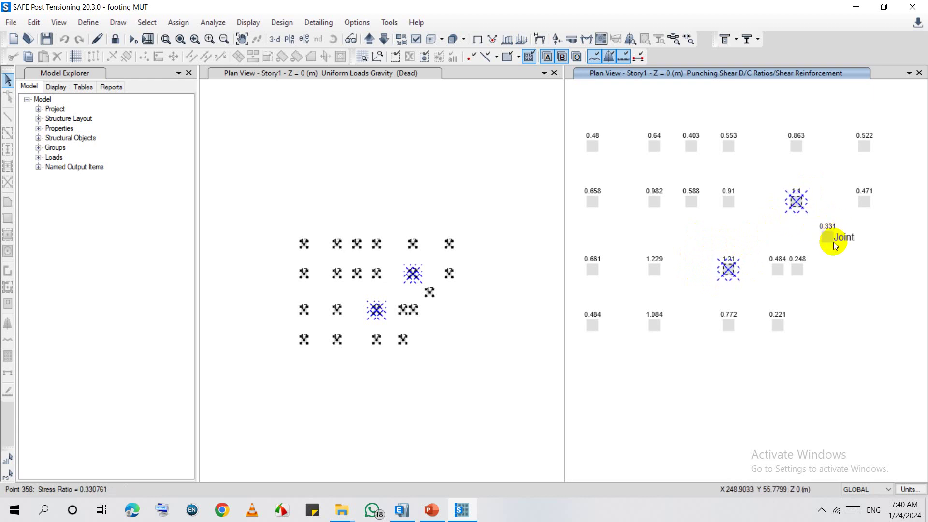
pyautogui.moveTo(746, 182); pyautogui.dragTo(723, 225)
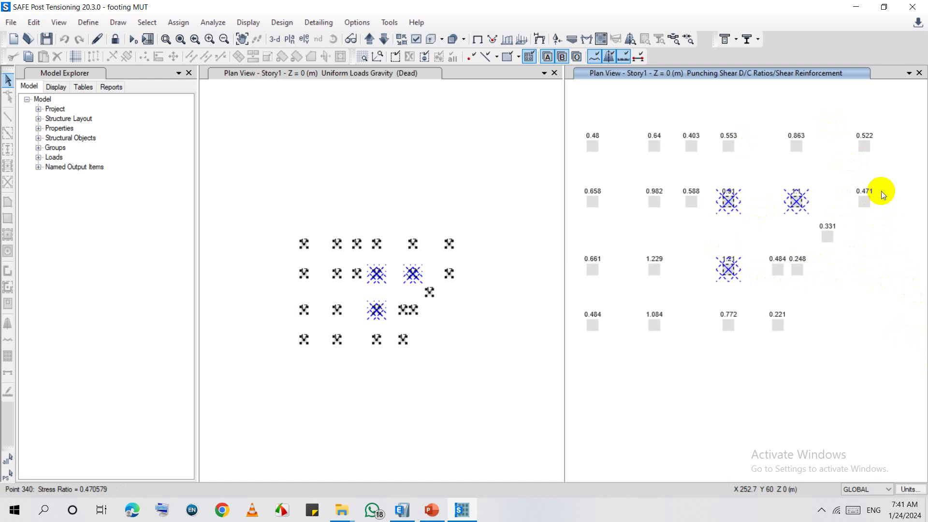
pyautogui.hotkey('ctrl', 'p')
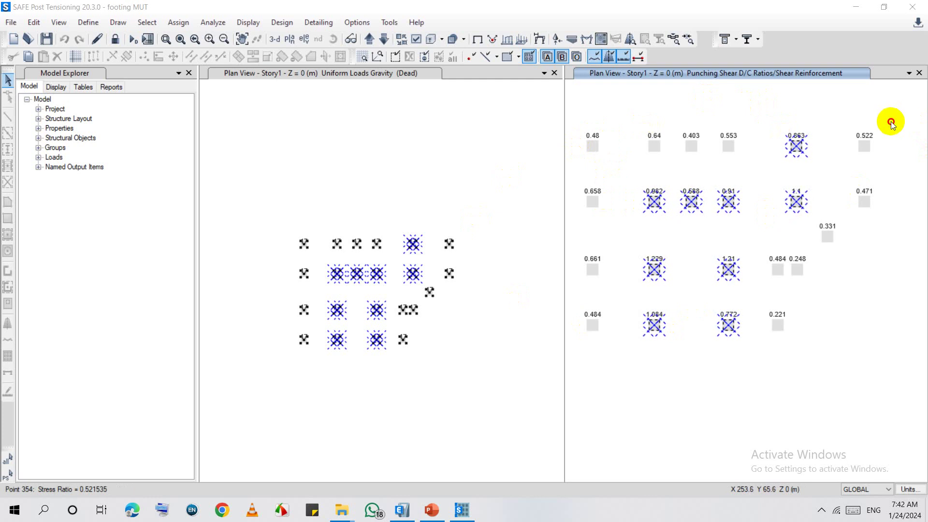
pyautogui.click(883, 133)
pyautogui.moveTo(882, 134); pyautogui.dragTo(578, 357)
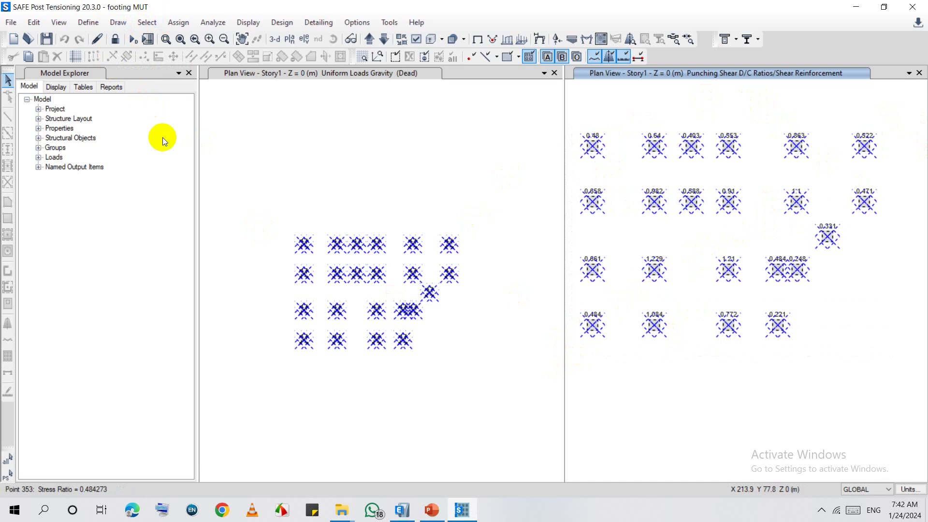
# Unlock the model, accepting deletion of the analysis results, and activate the plan view with the Dead uniform loads.
pyautogui.click(115, 39)
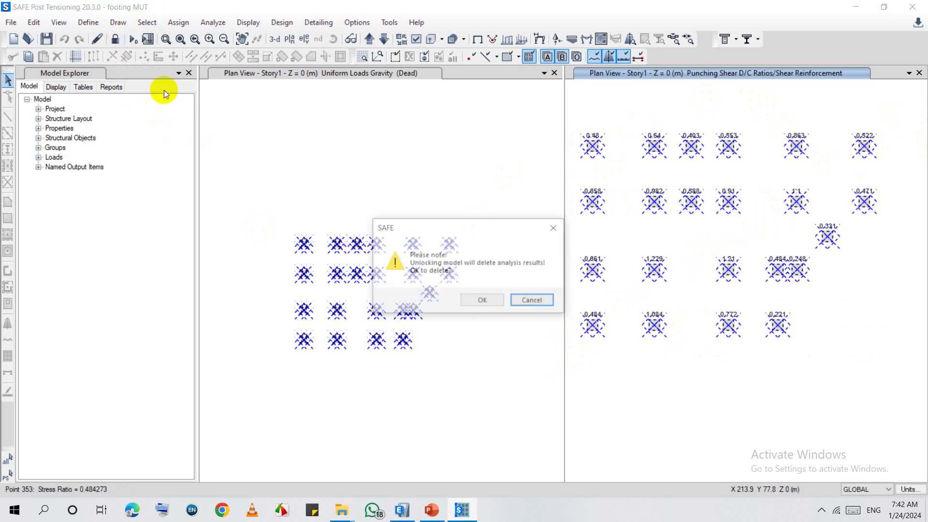
pyautogui.click(483, 300)
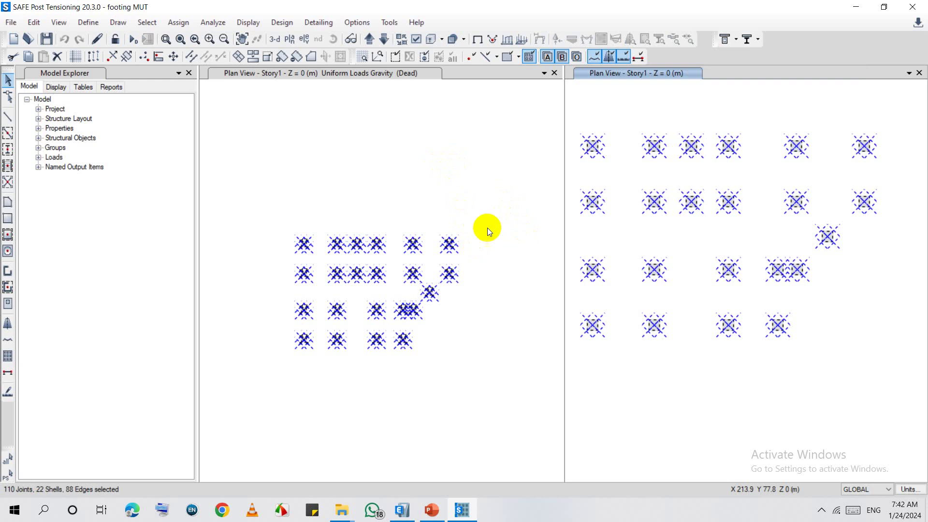
pyautogui.click(469, 178)
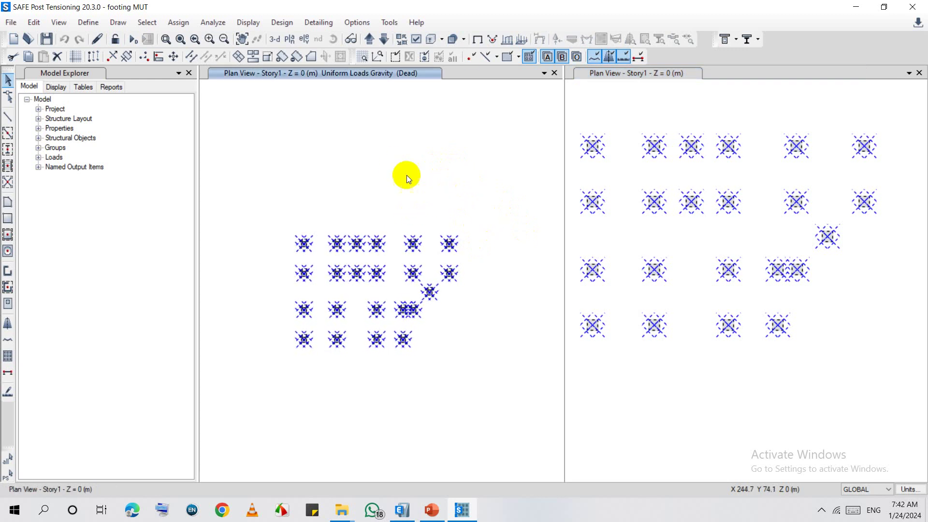
# Select all footing slabs by the Floors object type and close the selection dialog.
pyautogui.click(151, 24)
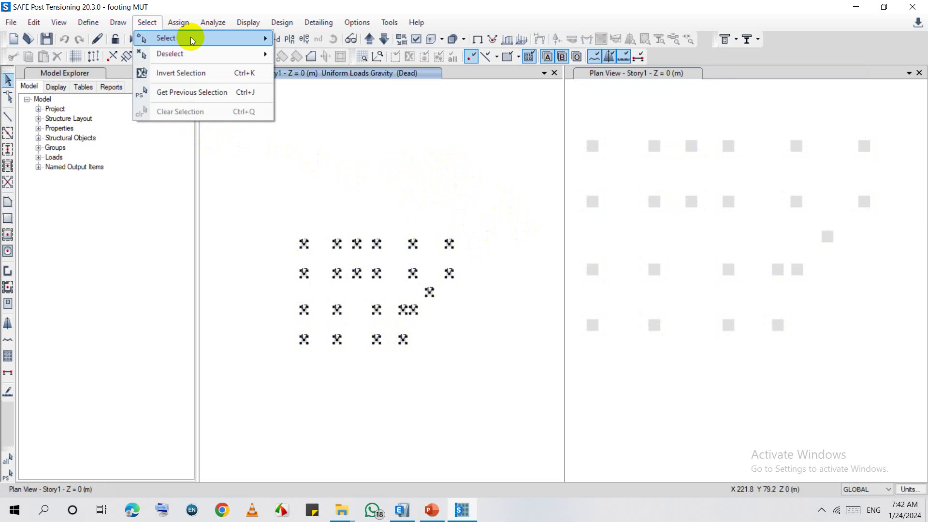
pyautogui.moveTo(193, 39)
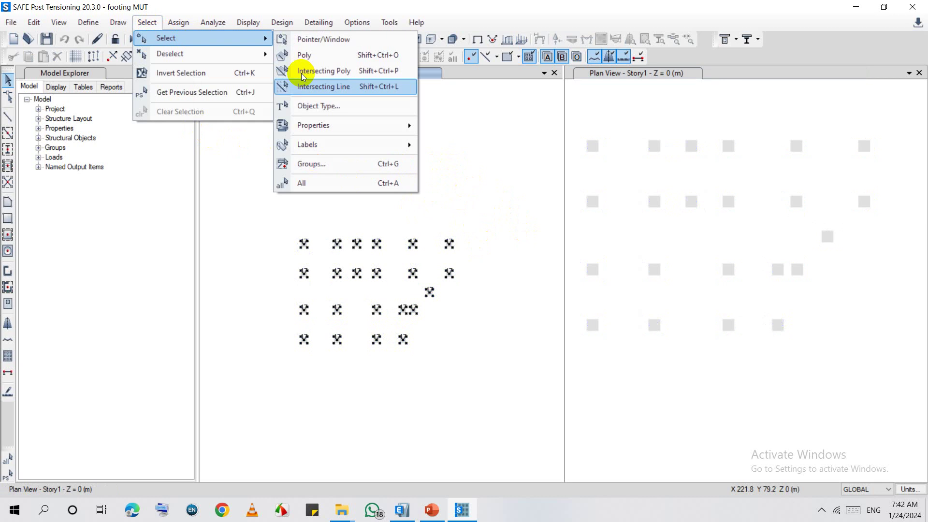
pyautogui.click(329, 109)
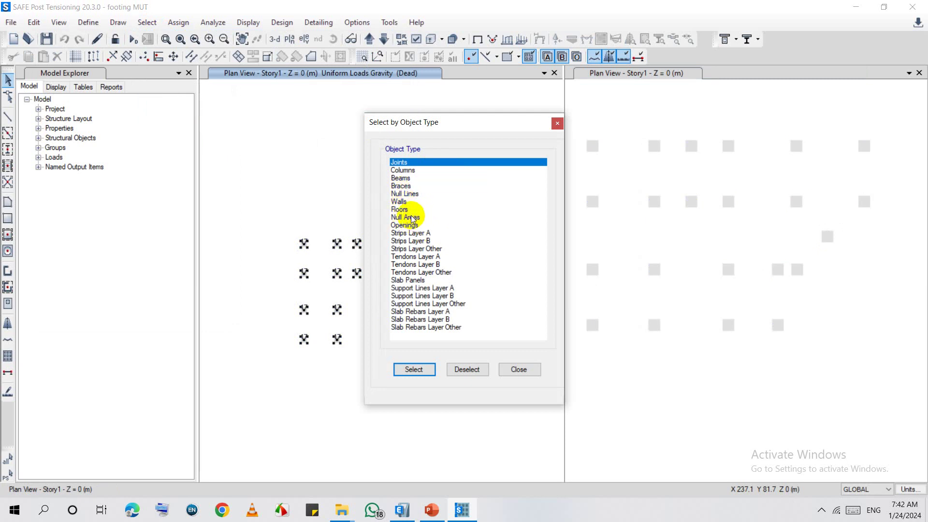
pyautogui.click(405, 209)
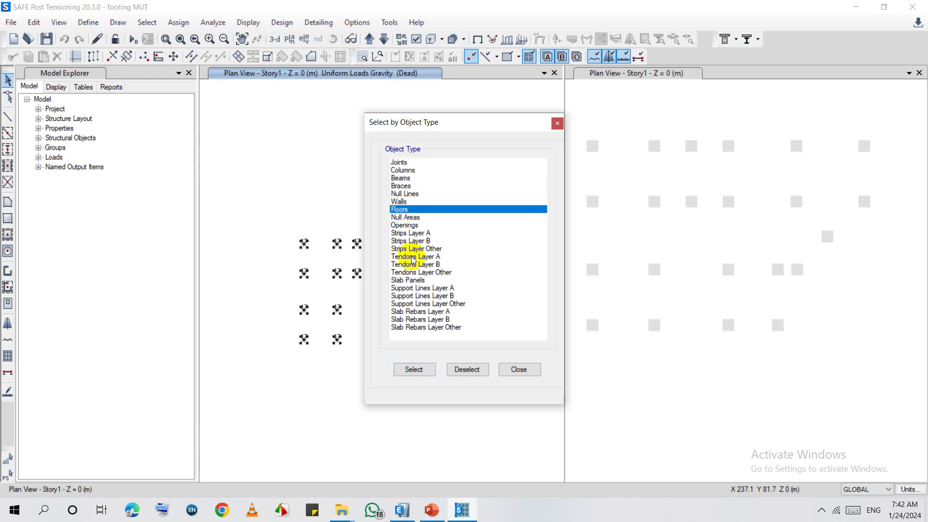
pyautogui.click(415, 369)
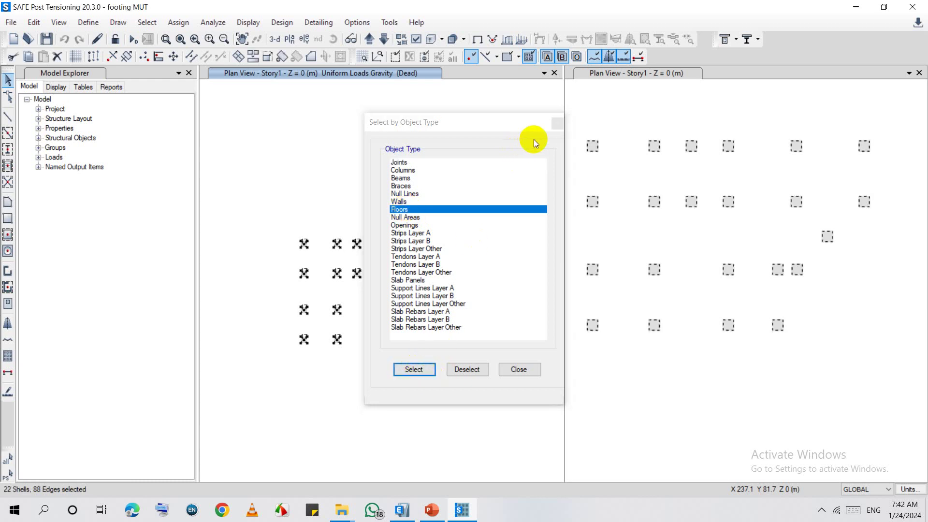
pyautogui.click(557, 123)
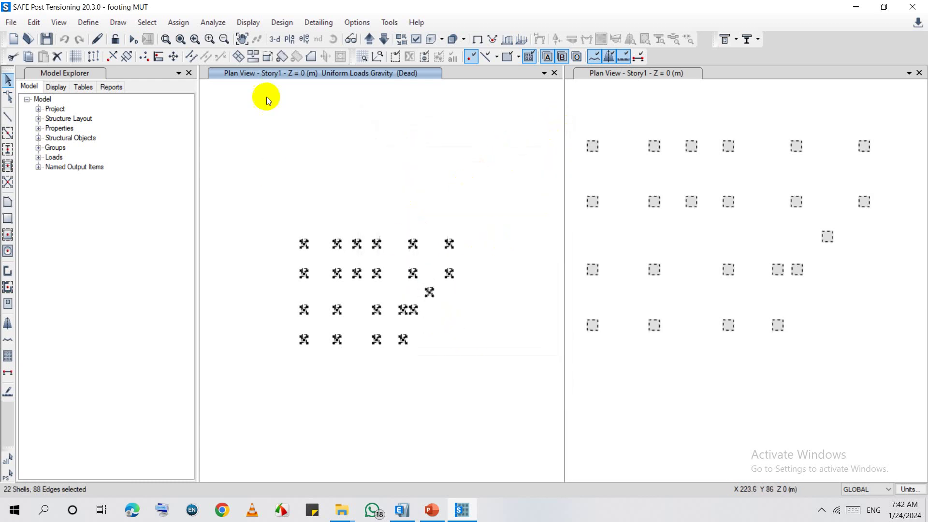
# Assign the F 50 slab section to the selected footings.
pyautogui.click(182, 21)
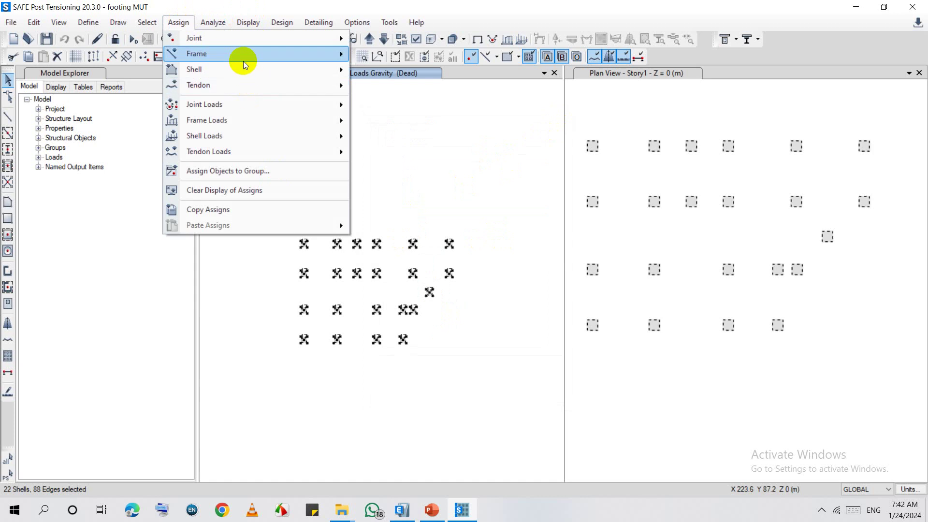
pyautogui.moveTo(275, 69)
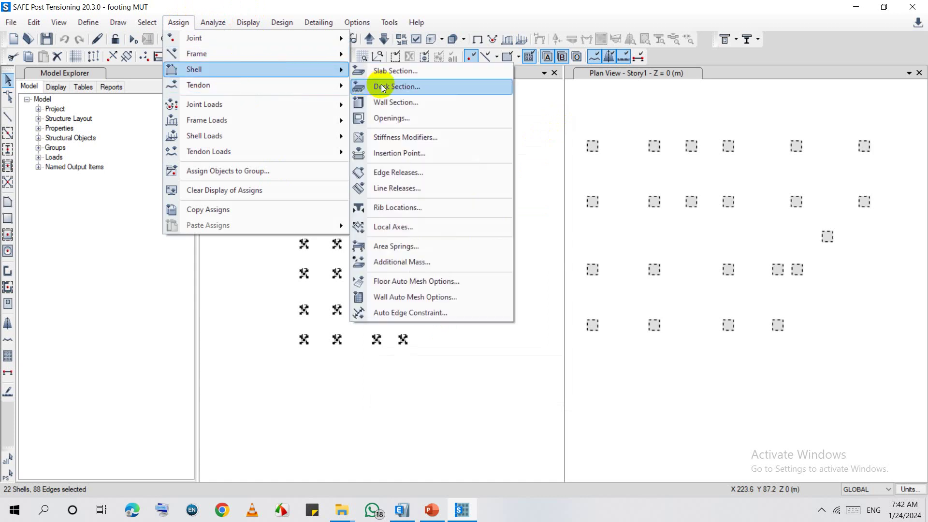
pyautogui.click(387, 69)
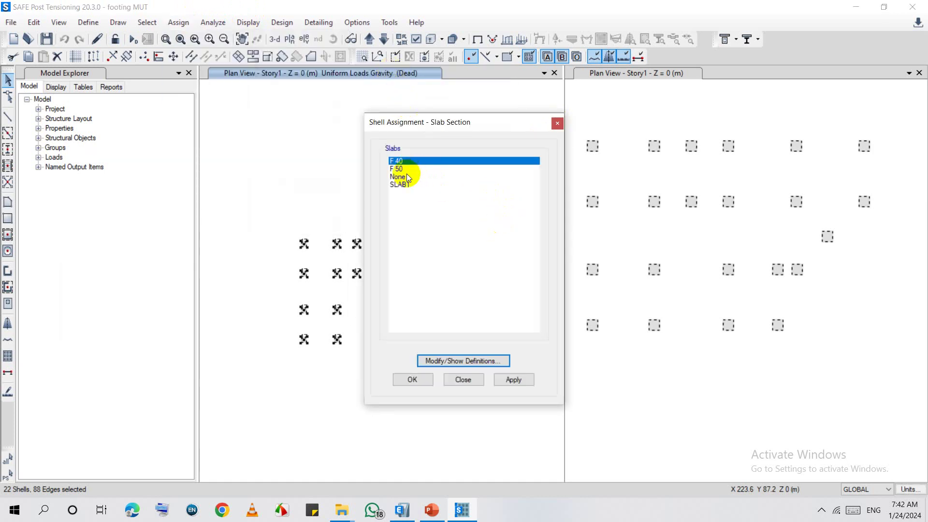
pyautogui.click(404, 169)
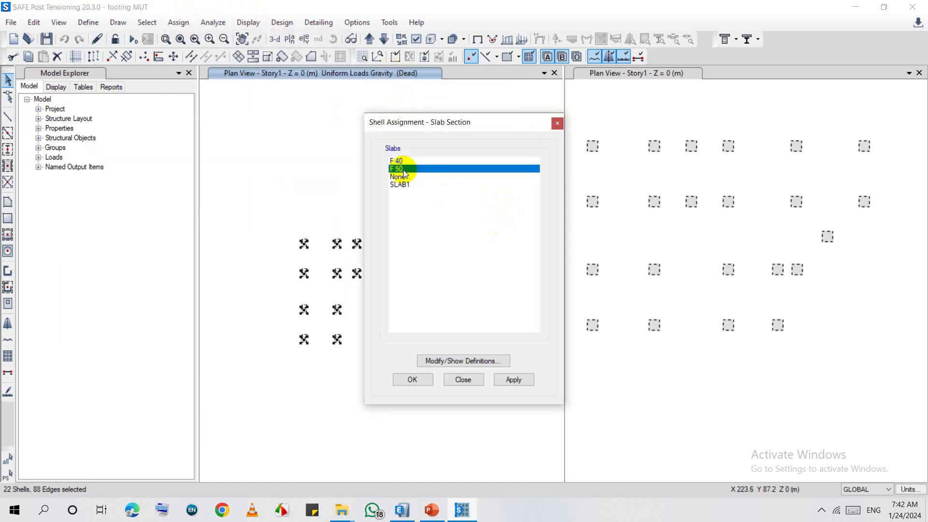
pyautogui.click(513, 380)
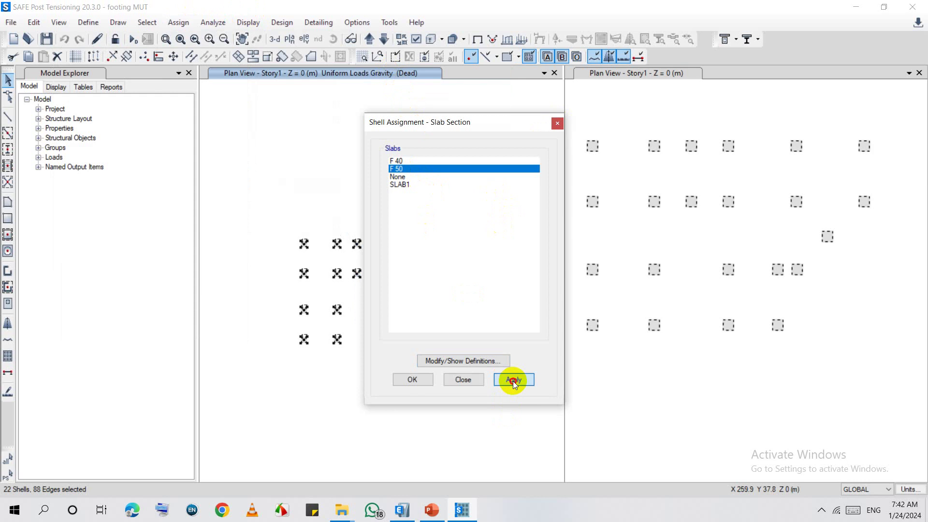
pyautogui.click(410, 381)
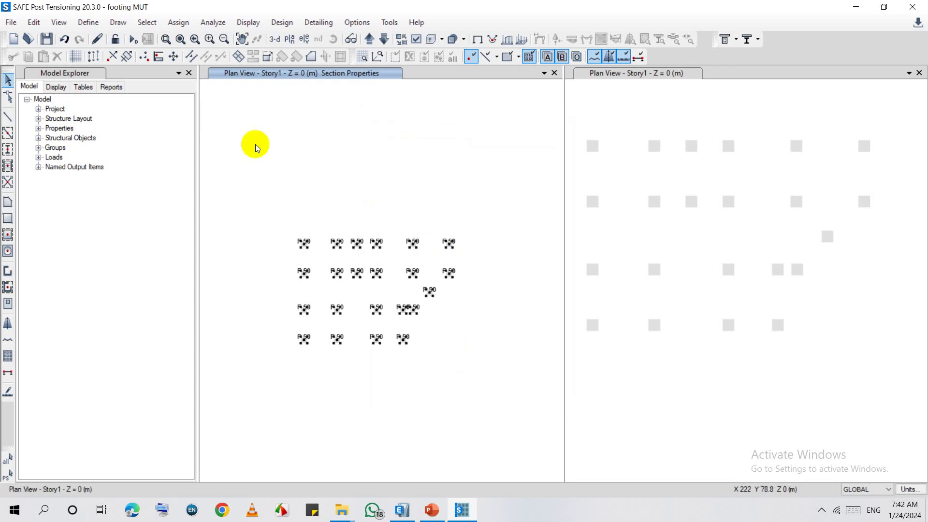
# Rerun the analysis and examine the punching shear D/C ratios of the footings in the Story1 plan view.
pyautogui.click(136, 43)
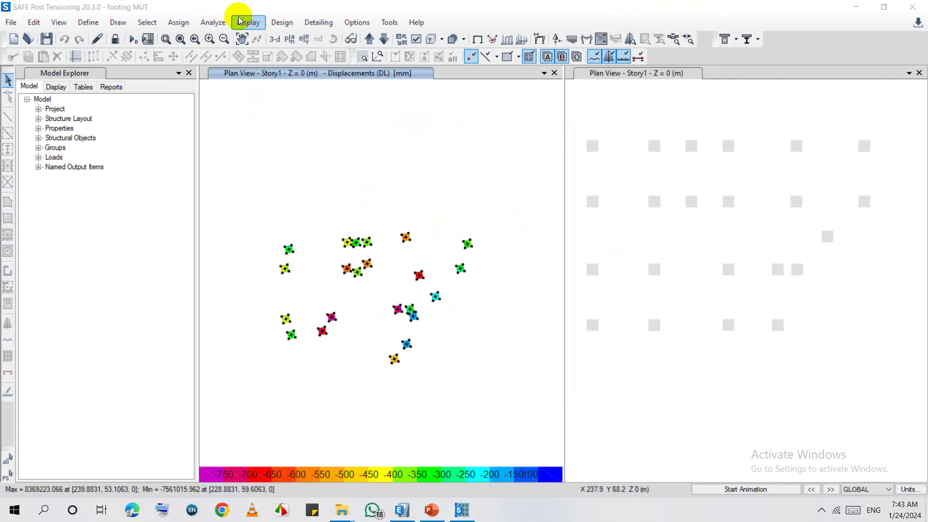
pyautogui.click(277, 23)
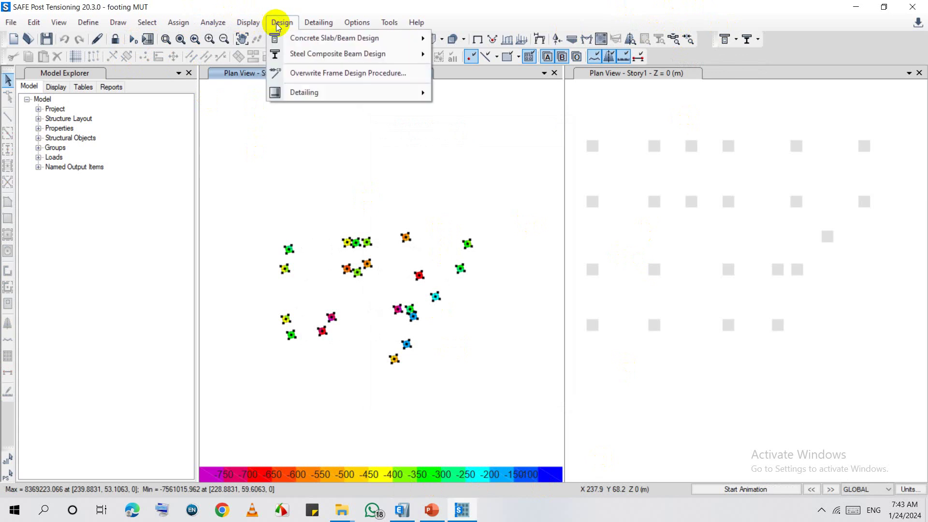
pyautogui.moveTo(260, 25)
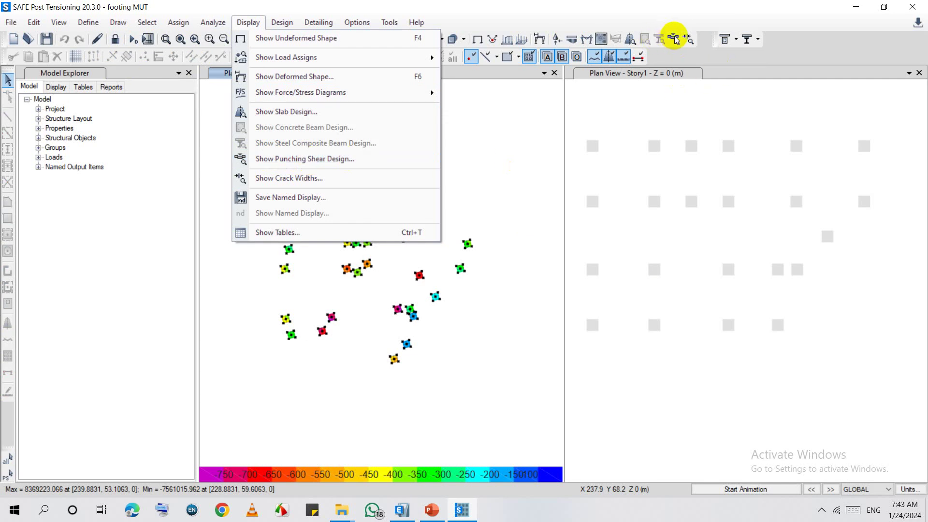
pyautogui.click(284, 157)
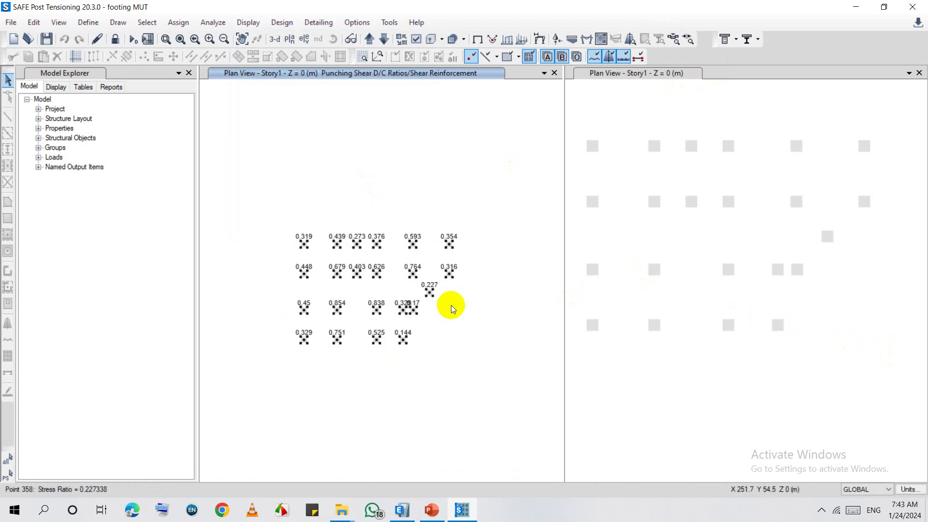
pyautogui.scroll(2, 307, 248)
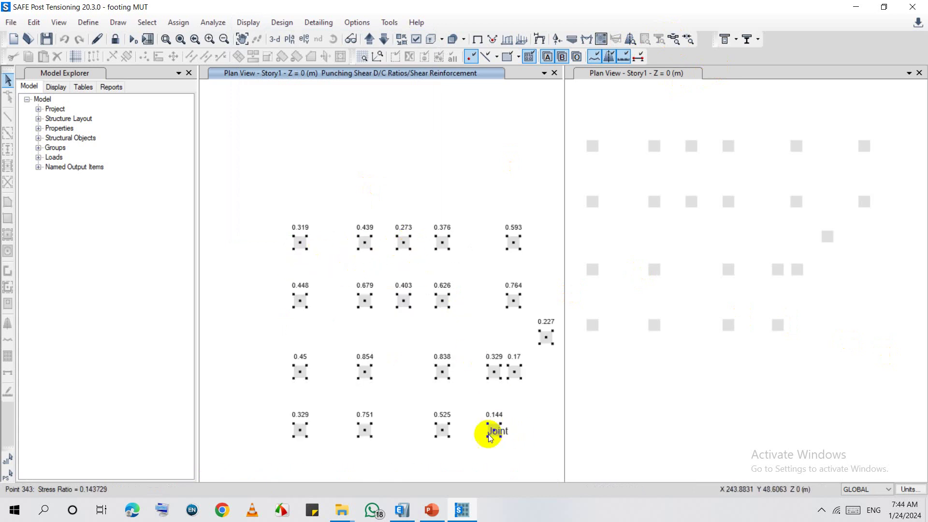
# Compare the punching shear D/C ratios across all rows of footings, including the outermost ones.
pyautogui.scroll(-2, 256, 329)
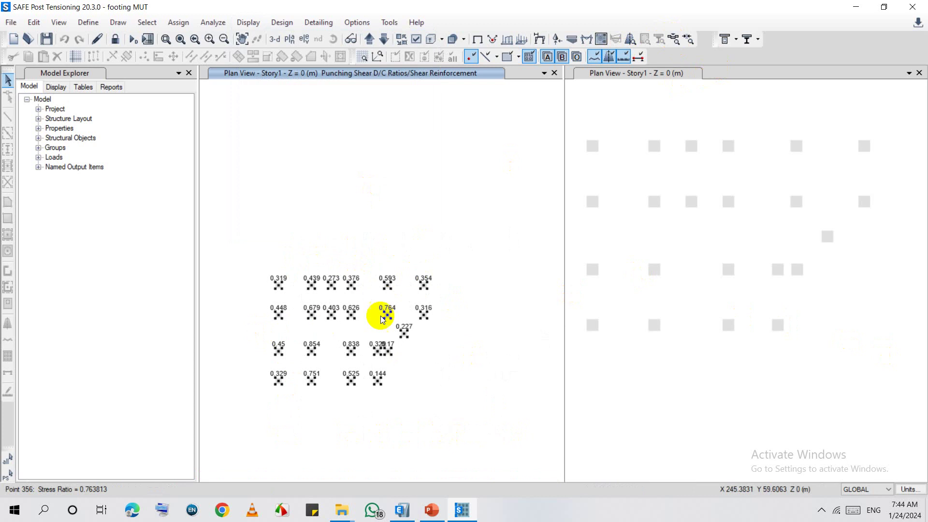
pyautogui.scroll(2, 383, 311)
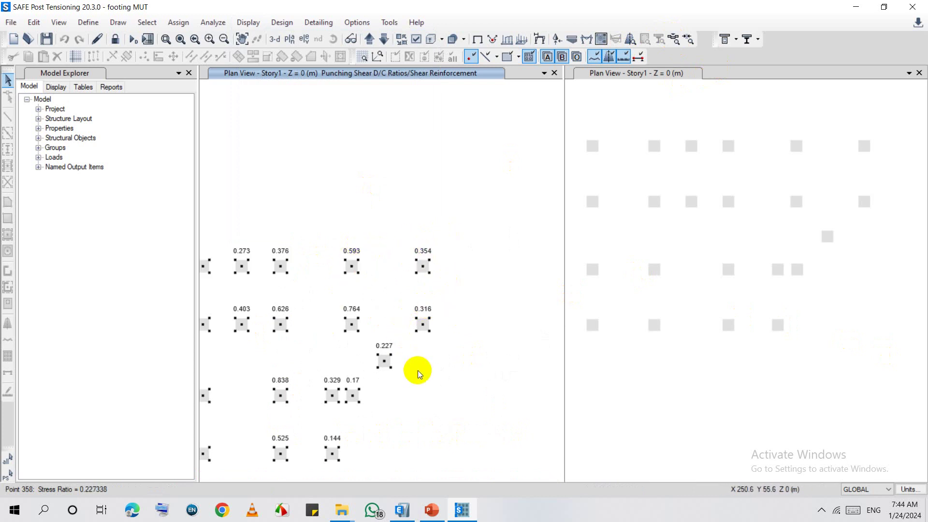
pyautogui.scroll(-2, 411, 433)
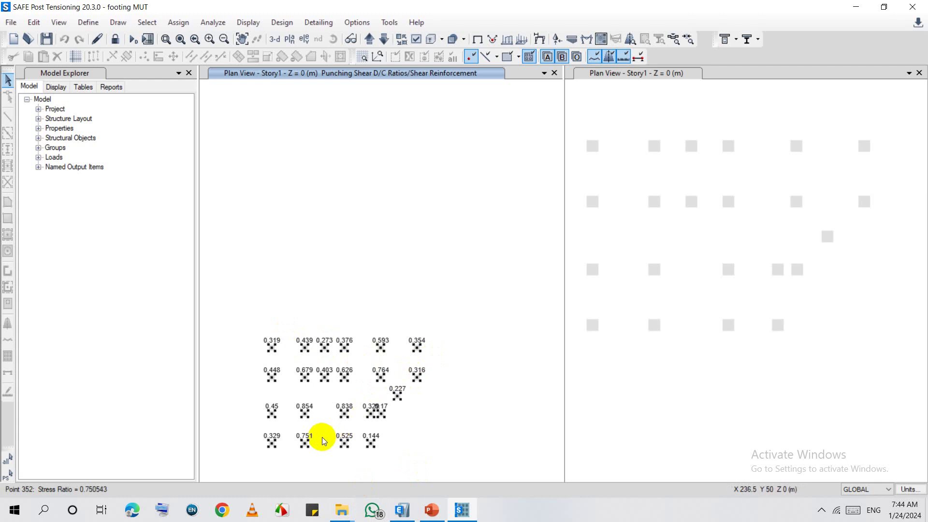
pyautogui.scroll(2, 261, 459)
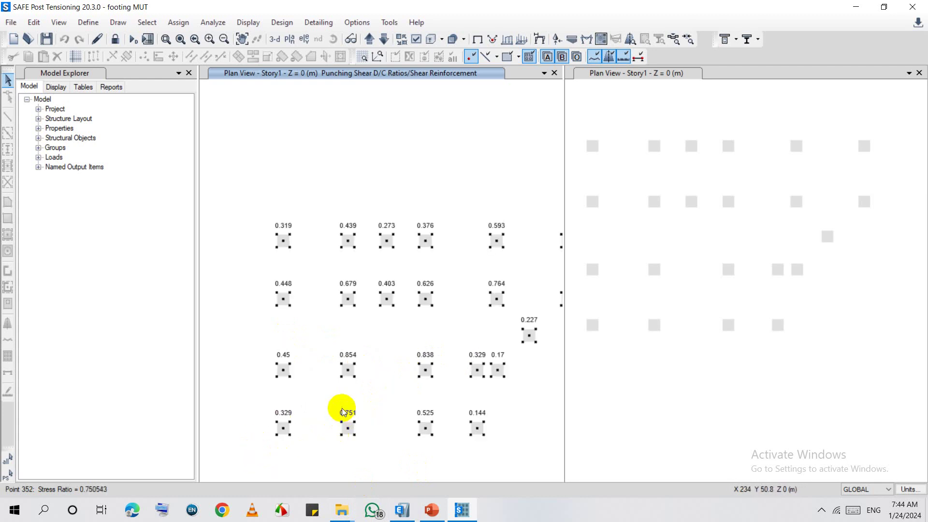
pyautogui.scroll(-1, 312, 328)
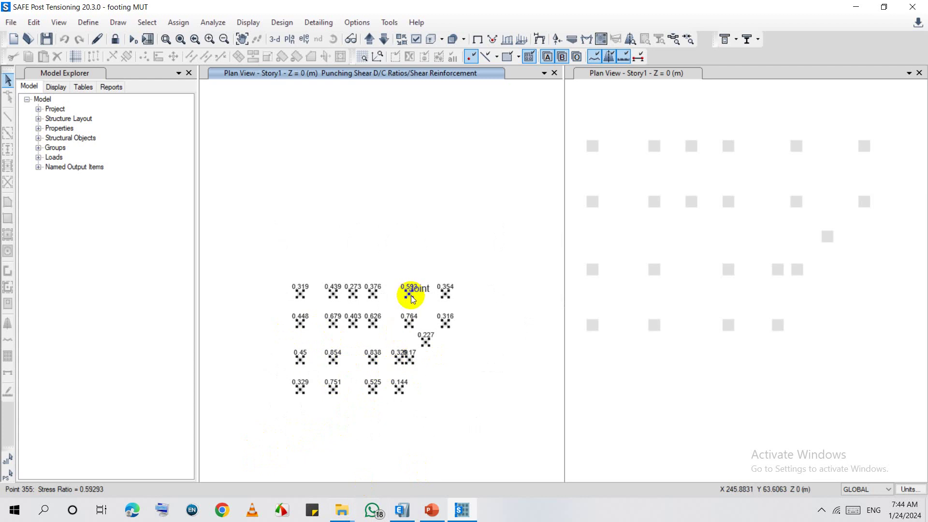
# Set the concrete slab design code to ACI 318-19 in the design preferences.
pyautogui.click(291, 21)
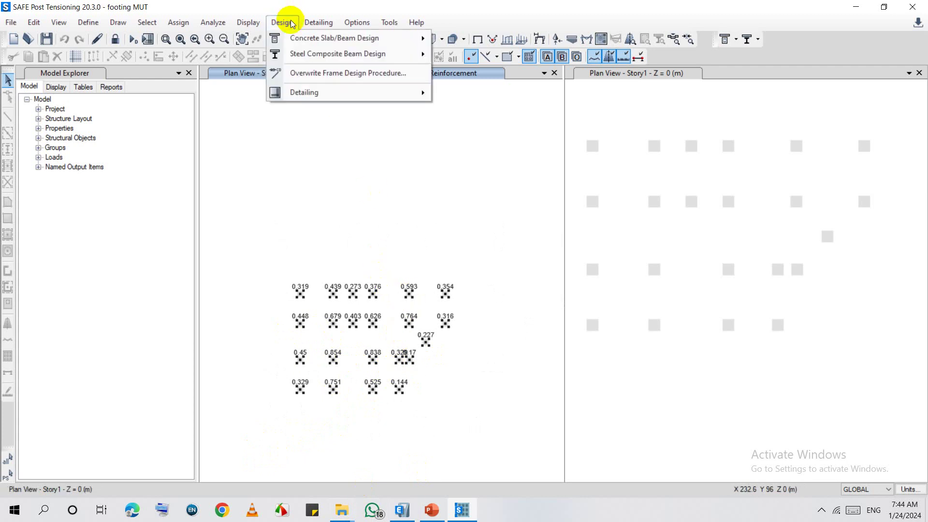
pyautogui.moveTo(307, 38)
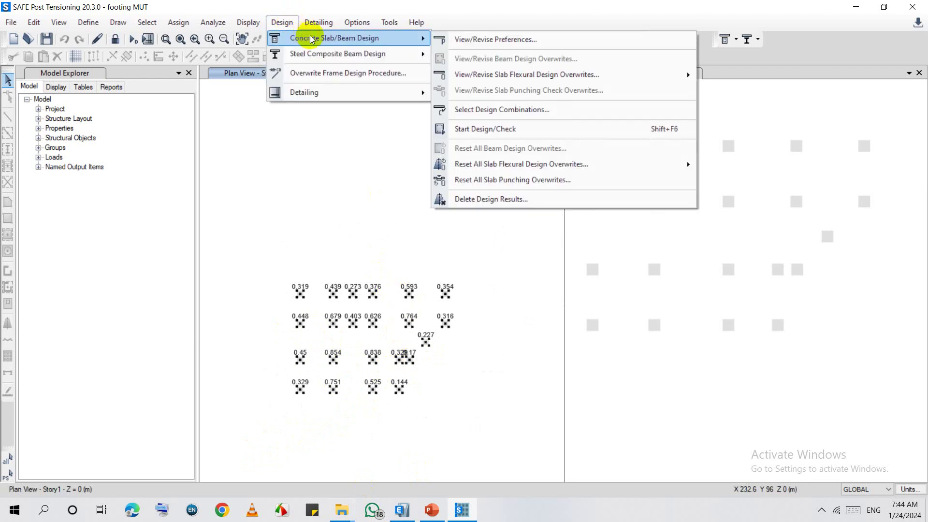
pyautogui.click(478, 40)
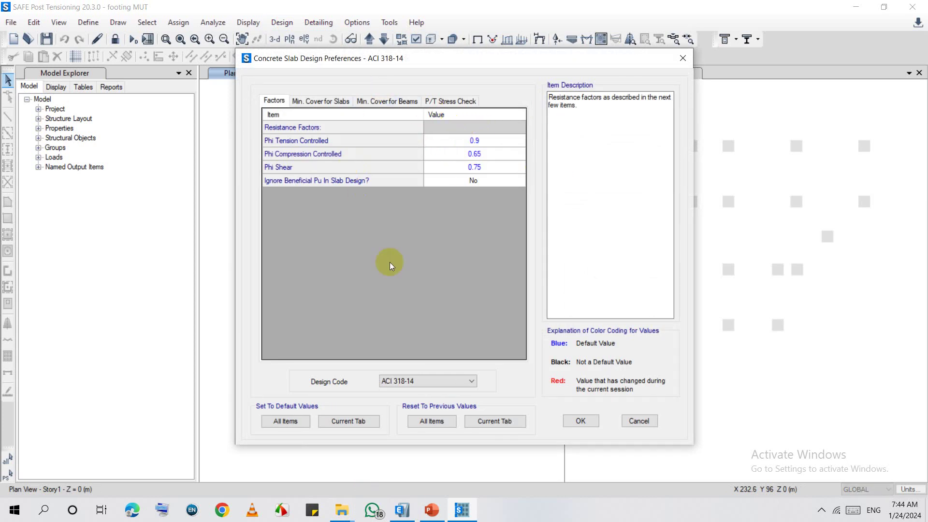
pyautogui.click(428, 385)
pyautogui.click(424, 391)
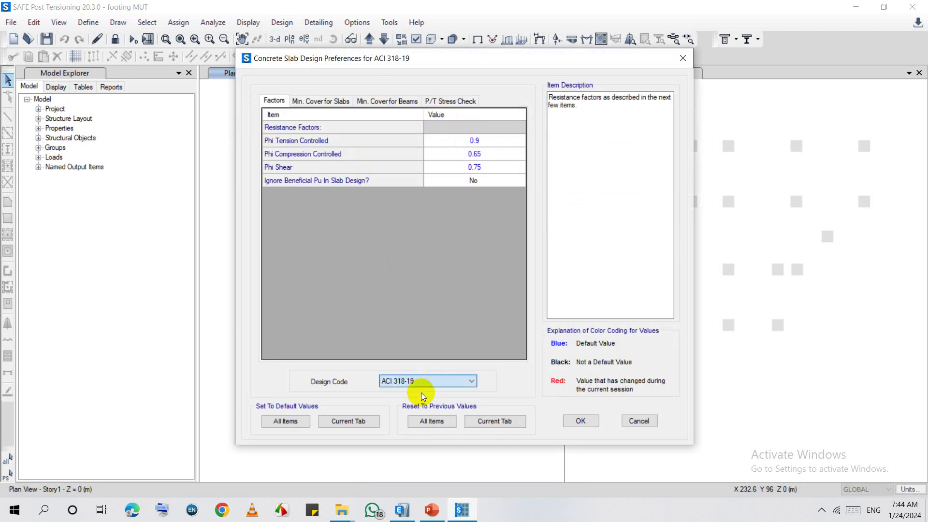
pyautogui.click(576, 421)
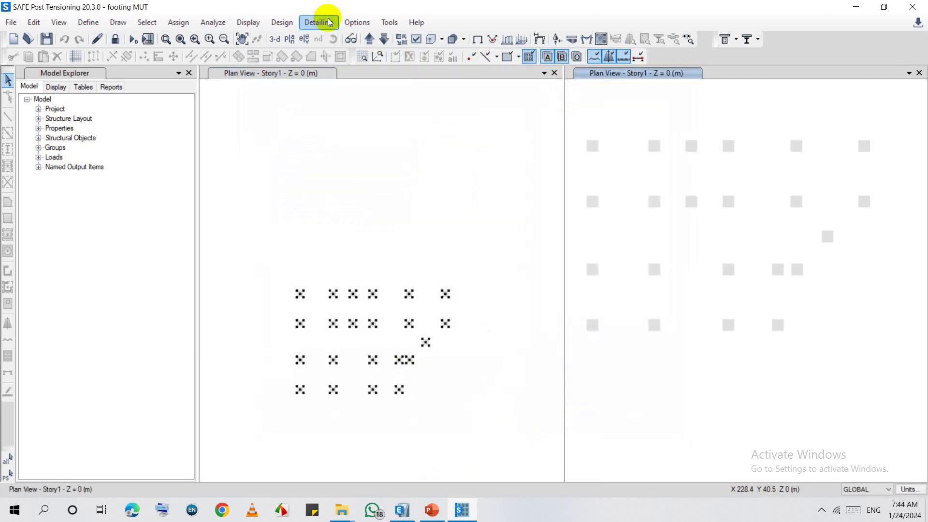
# Run the concrete slab design/check for the footings.
pyautogui.click(281, 22)
pyautogui.moveTo(294, 38)
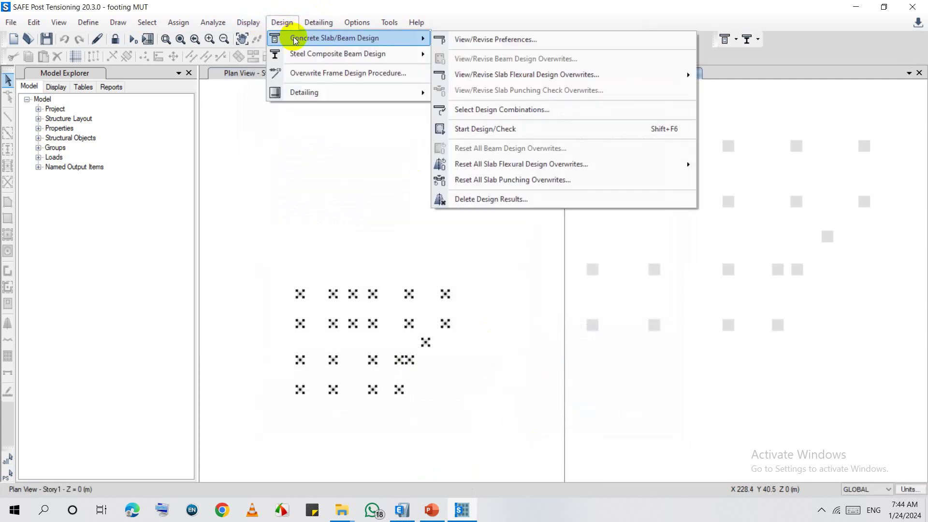
pyautogui.moveTo(503, 78)
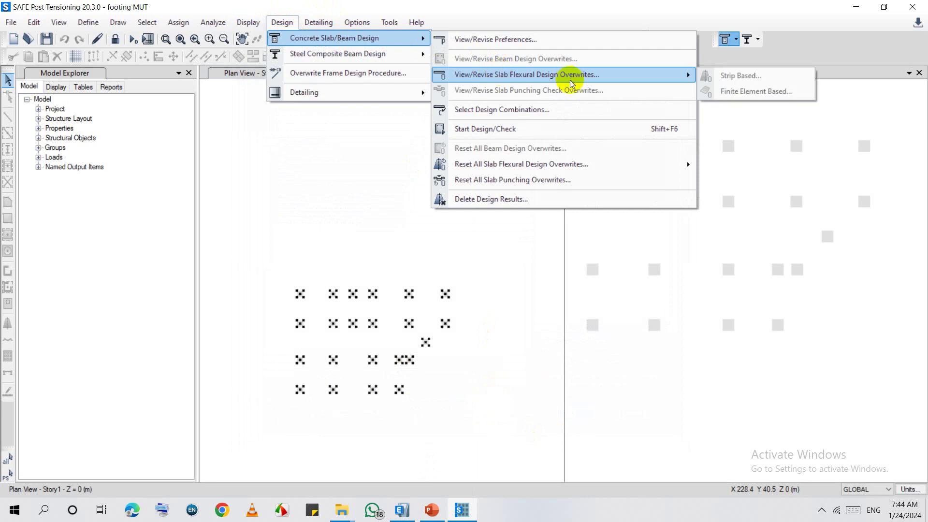
pyautogui.click(547, 127)
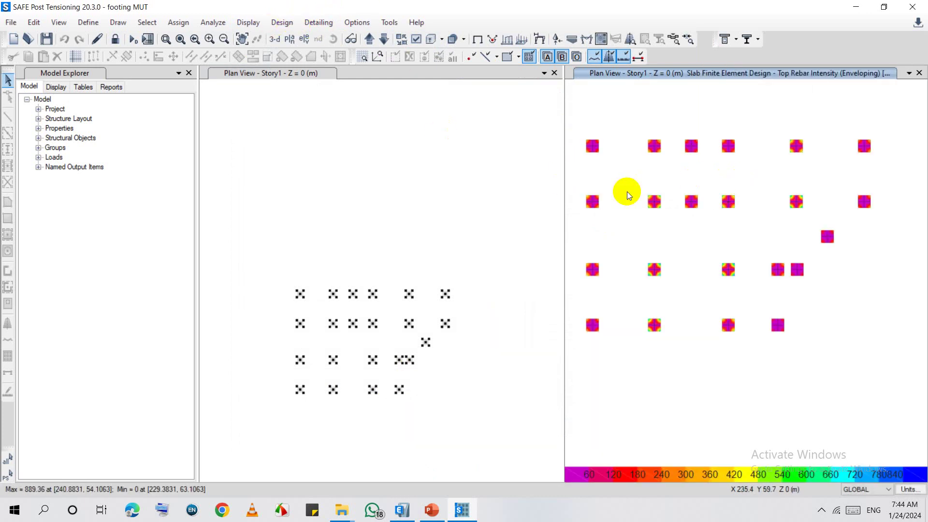
# In the slab design display settings, set both the minimum and maximum of the contour range to 55 mm²/m.
pyautogui.click(283, 25)
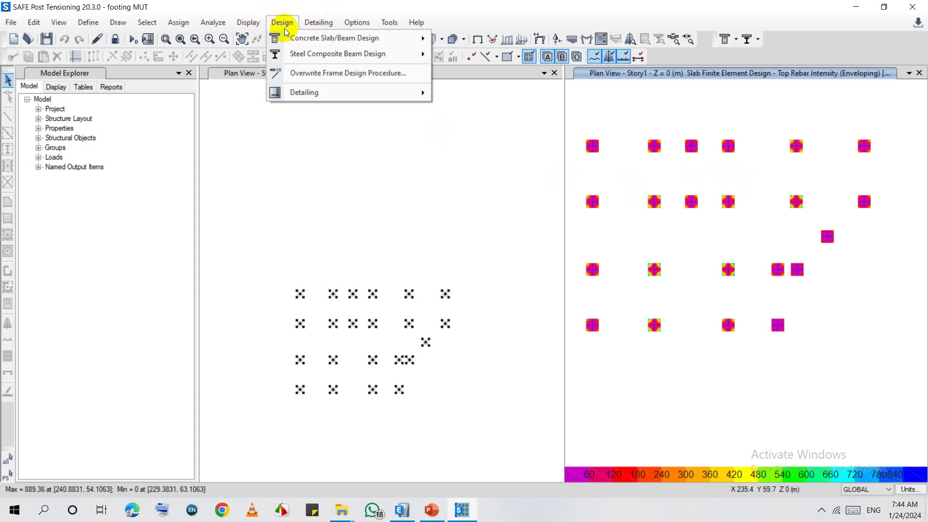
pyautogui.click(250, 24)
pyautogui.click(250, 25)
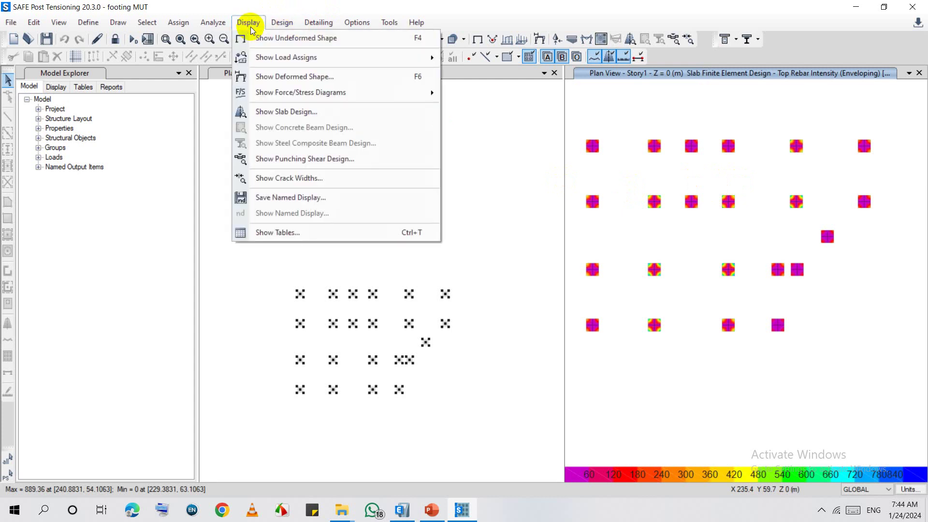
pyautogui.click(294, 111)
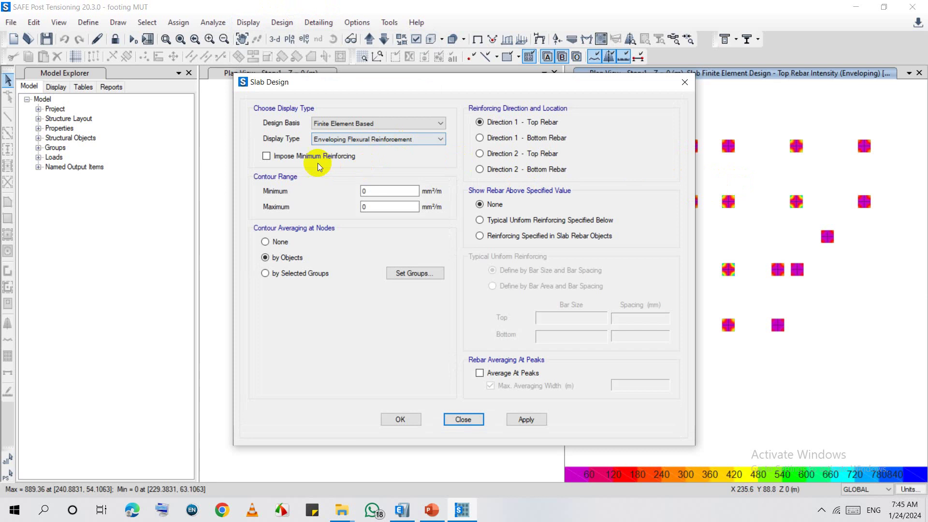
pyautogui.click(383, 191)
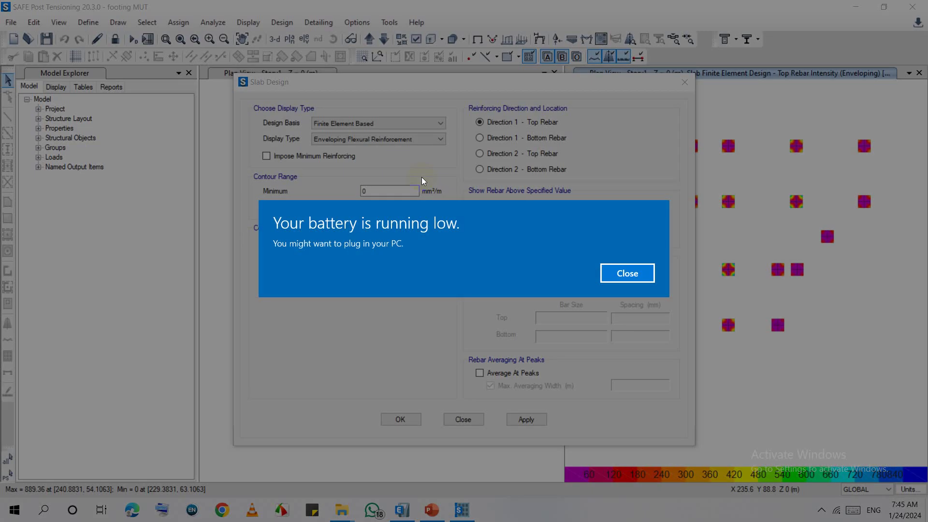
pyautogui.click(626, 274)
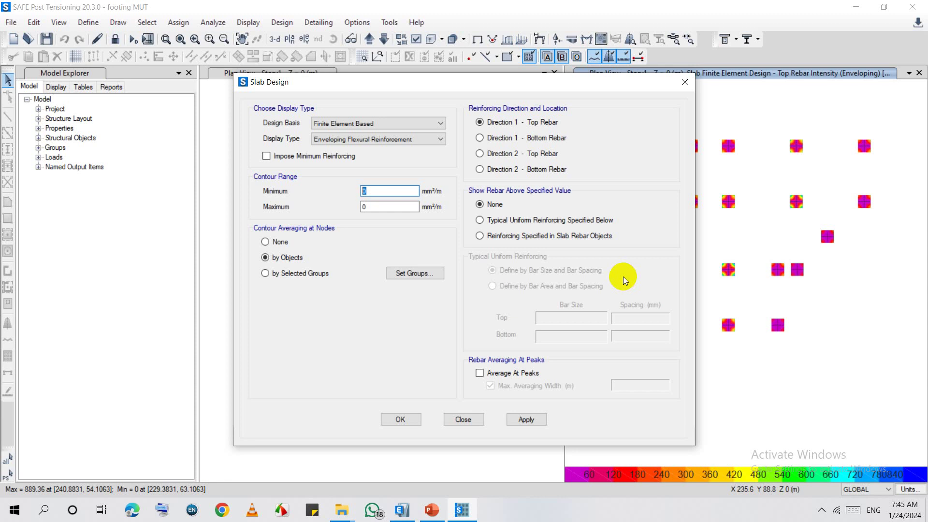
pyautogui.write('55')
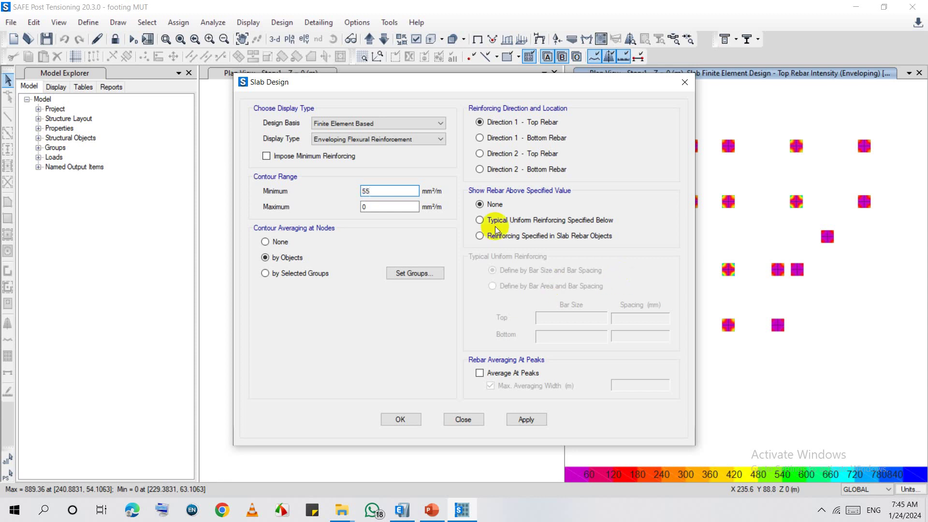
pyautogui.click(384, 208)
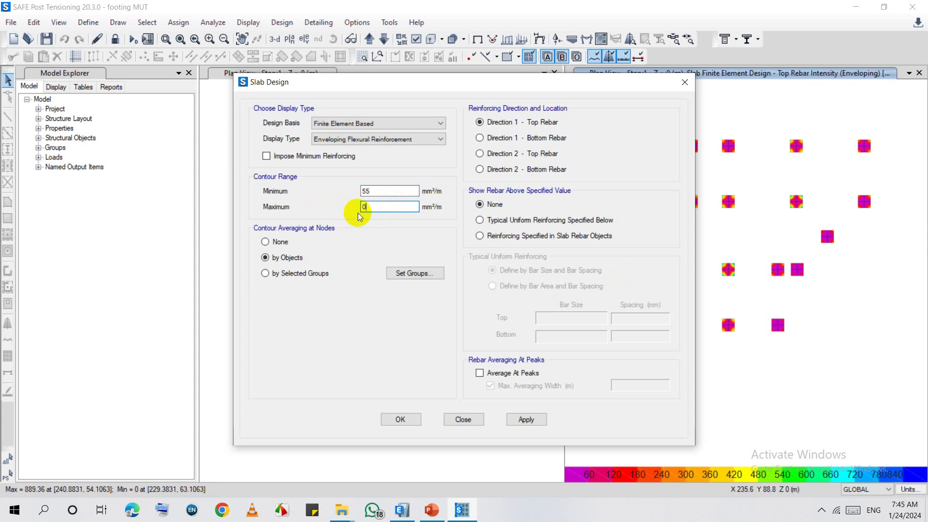
pyautogui.press('BackSpace')
pyautogui.write('55')
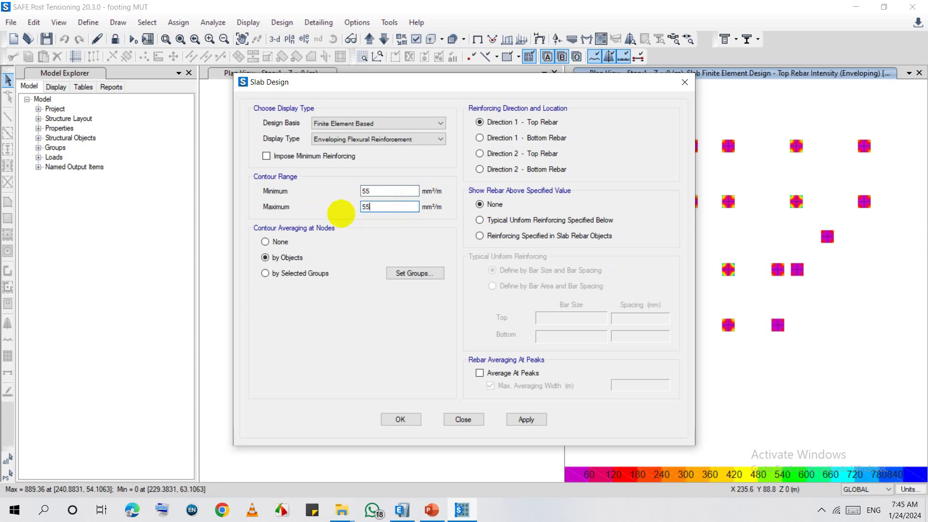
# Show rebar above typical uniform reinforcing, with bar size 12 for both top and bottom.
pyautogui.click(524, 221)
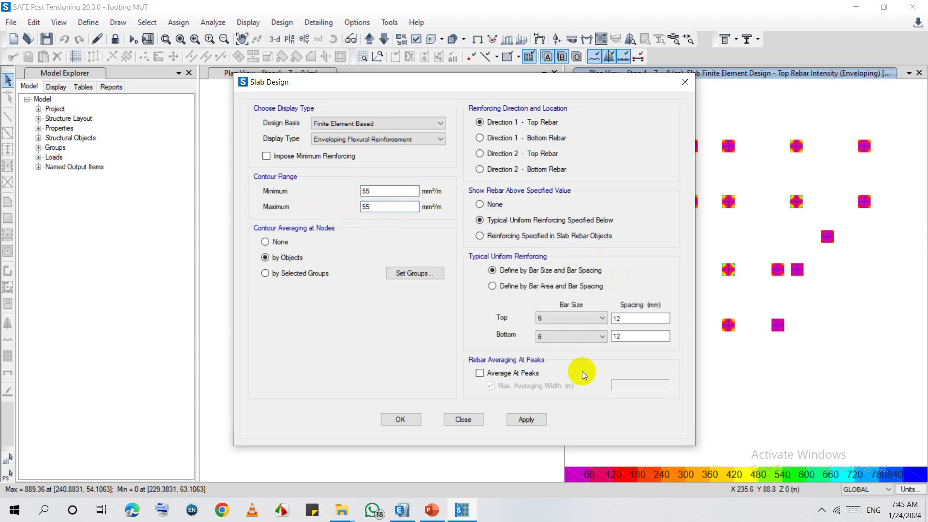
pyautogui.click(562, 320)
pyautogui.click(562, 355)
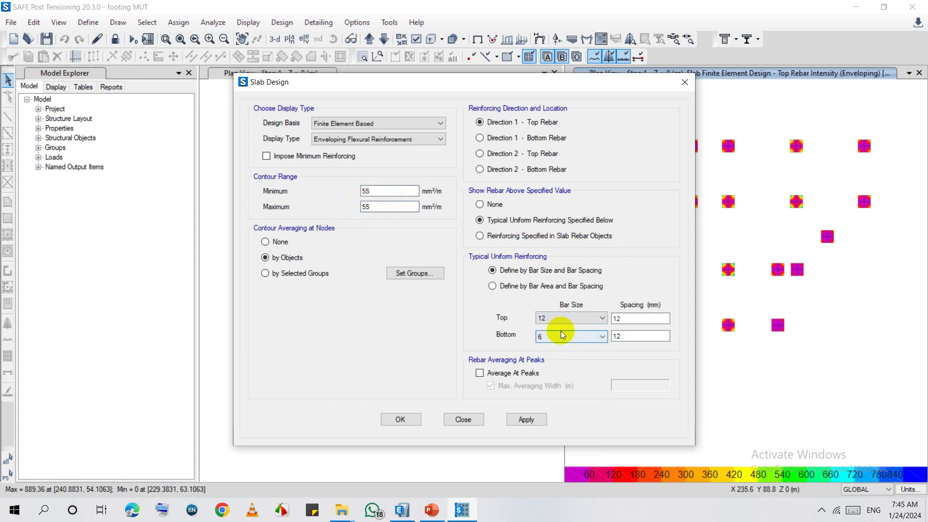
pyautogui.click(562, 337)
pyautogui.click(564, 370)
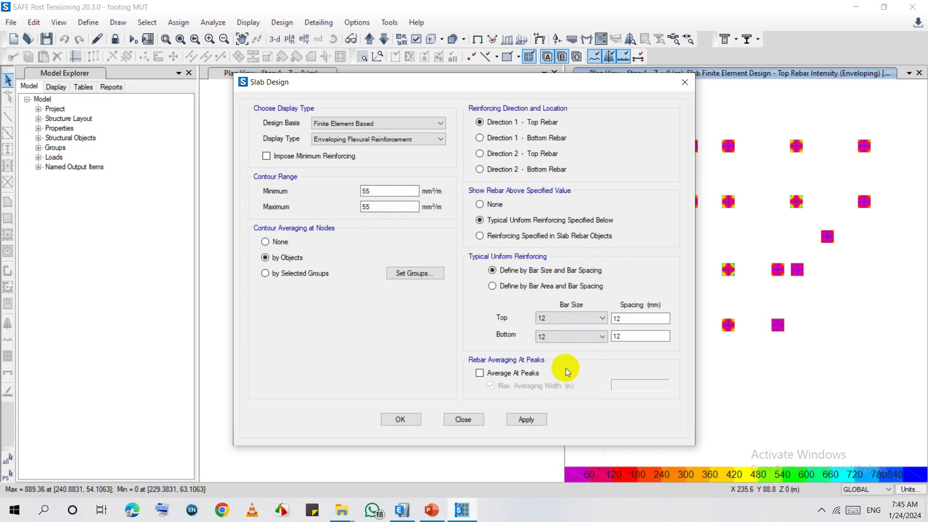
# Apply a 200 mm spacing to the top and bottom bars and examine one footing's Direction 1 top rebar contours.
pyautogui.doubleClick(629, 322)
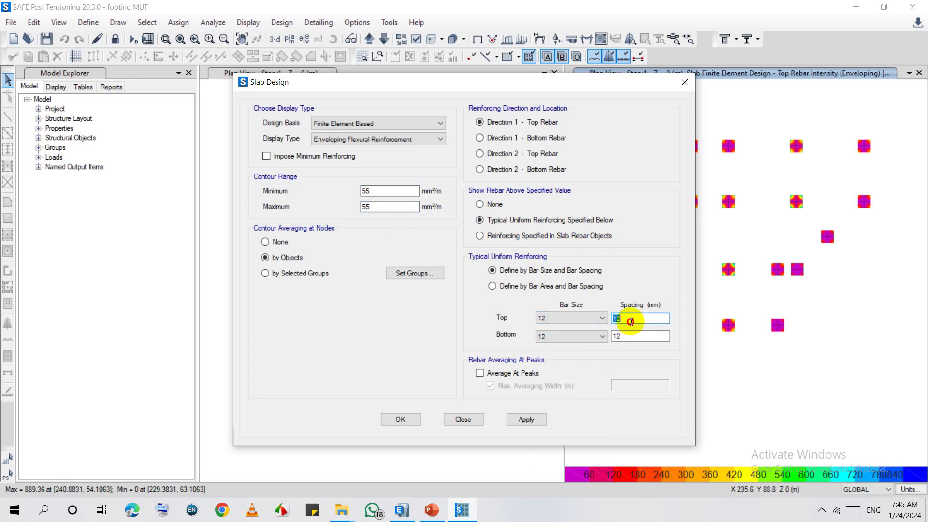
pyautogui.write('200')
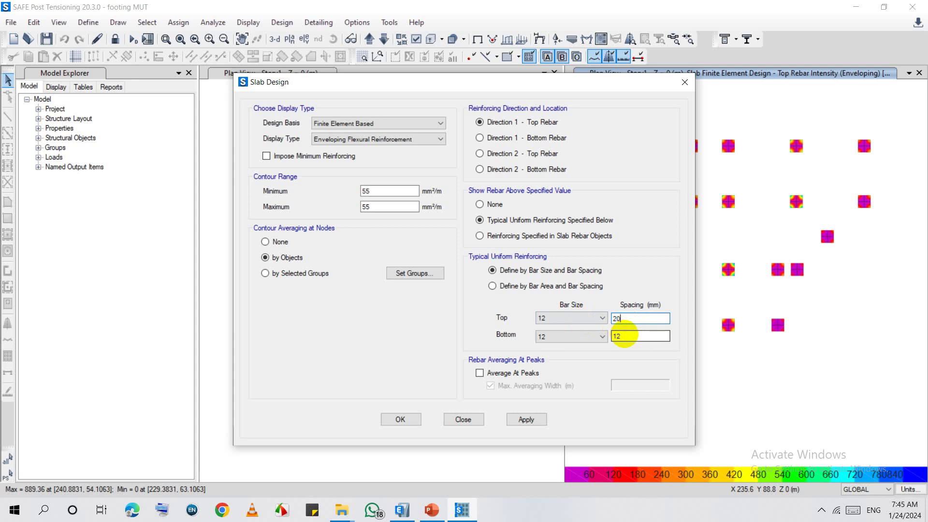
pyautogui.click(626, 337)
pyautogui.doubleClick(626, 337)
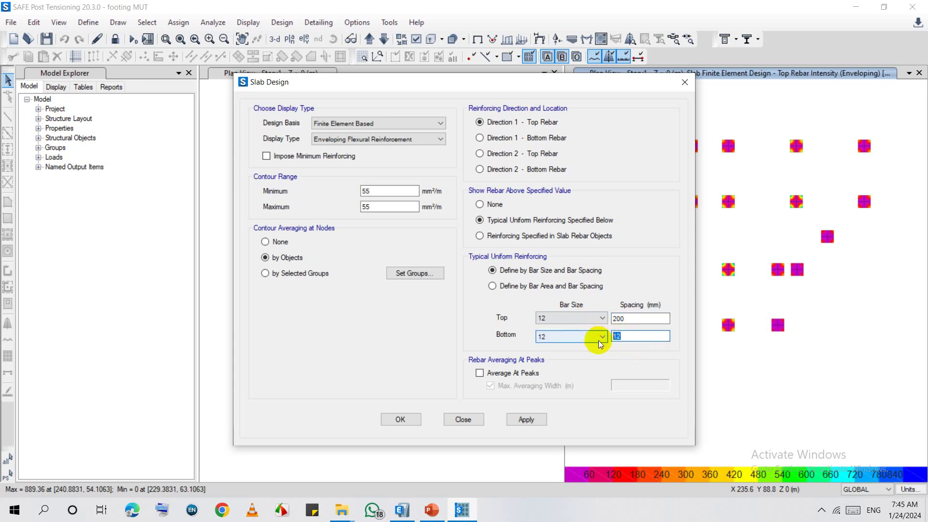
pyautogui.write('200')
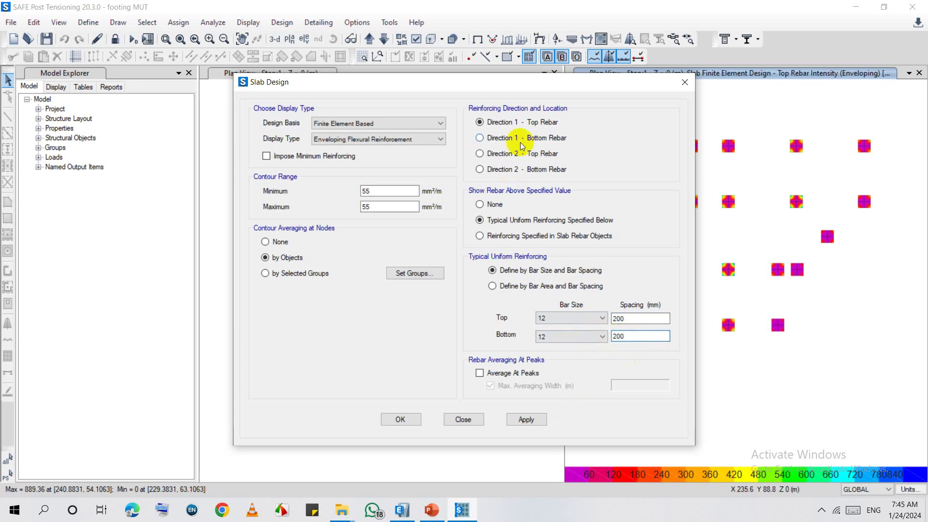
pyautogui.click(526, 420)
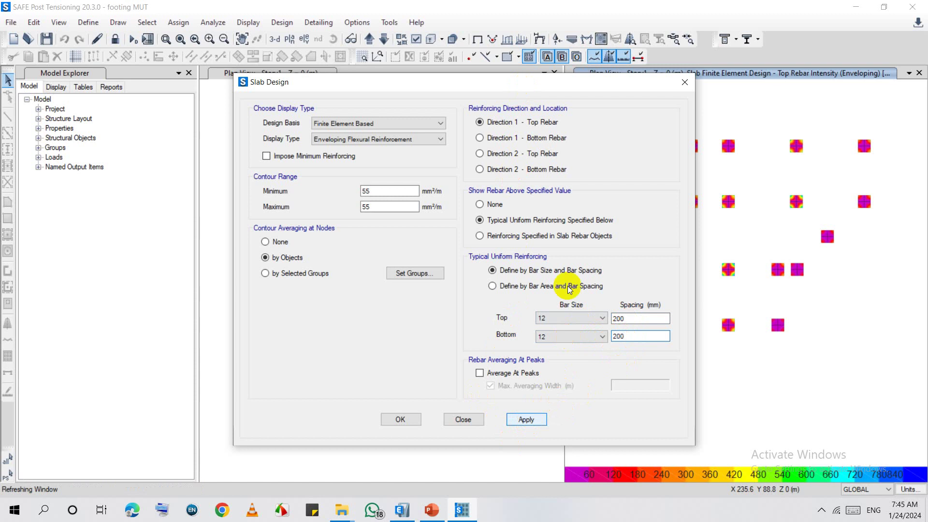
pyautogui.moveTo(615, 83); pyautogui.dragTo(547, 88)
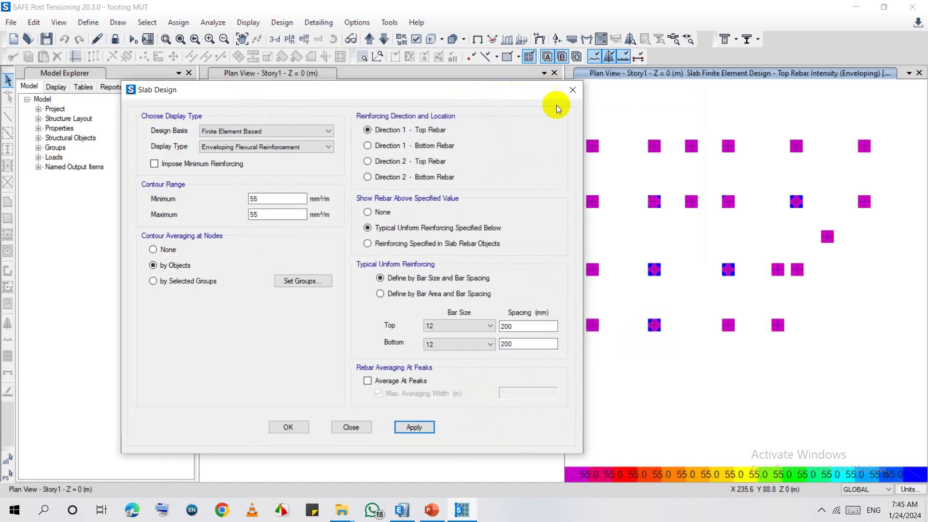
pyautogui.scroll(8, 727, 267)
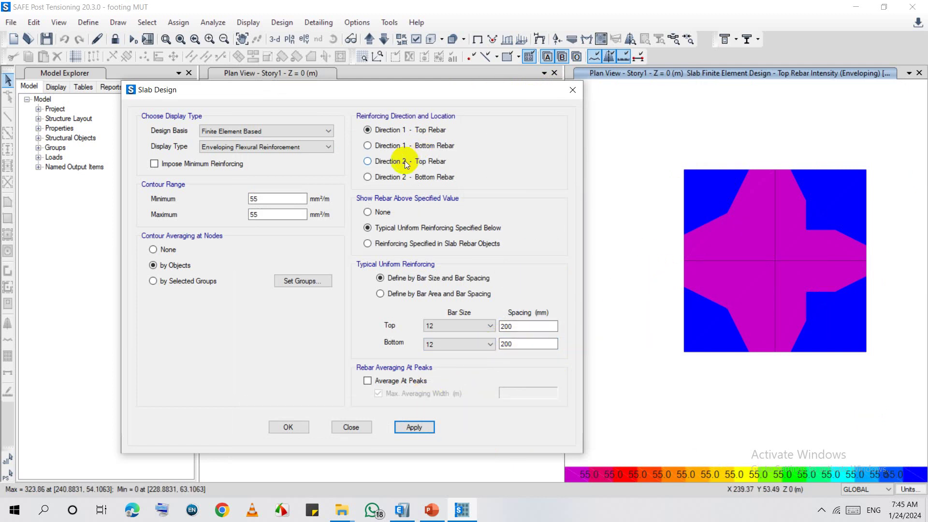
# Display the Direction 1 bottom rebar intensity on the footings.
pyautogui.click(406, 147)
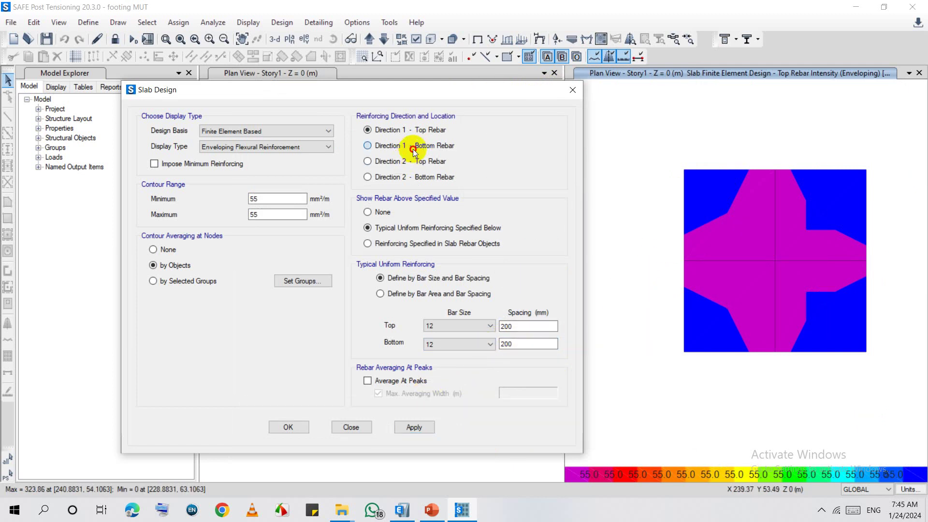
pyautogui.click(414, 427)
pyautogui.click(708, 269)
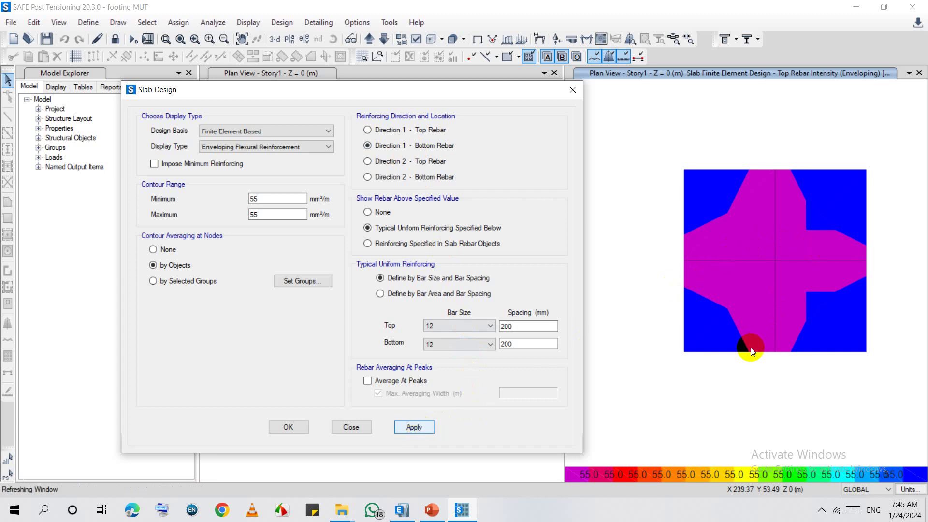
pyautogui.click(753, 208)
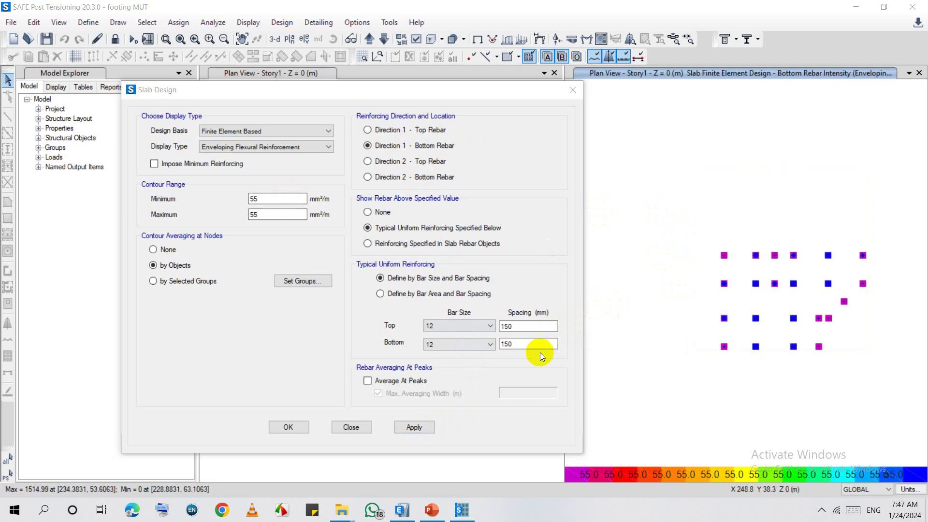
# Display the Direction 2 bottom rebar intensity on the footings.
pyautogui.moveTo(543, 325); pyautogui.dragTo(498, 319)
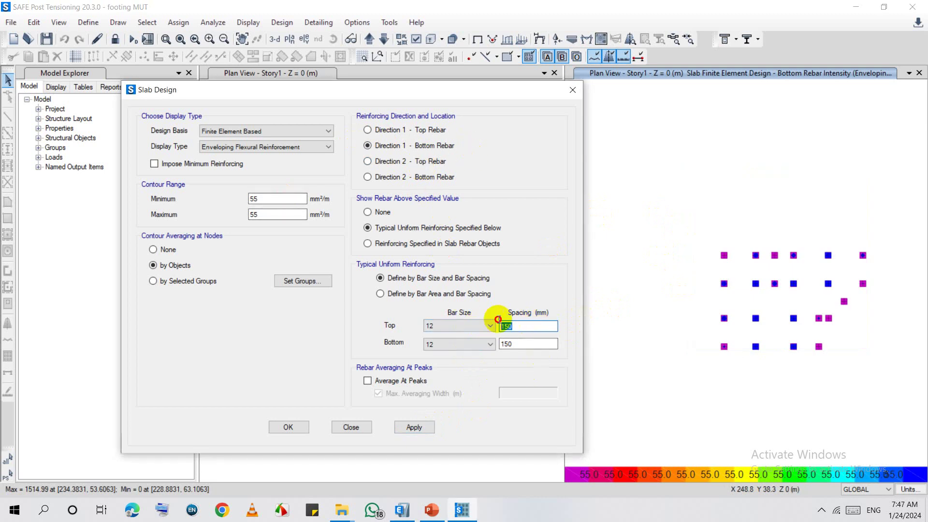
pyautogui.click(507, 325)
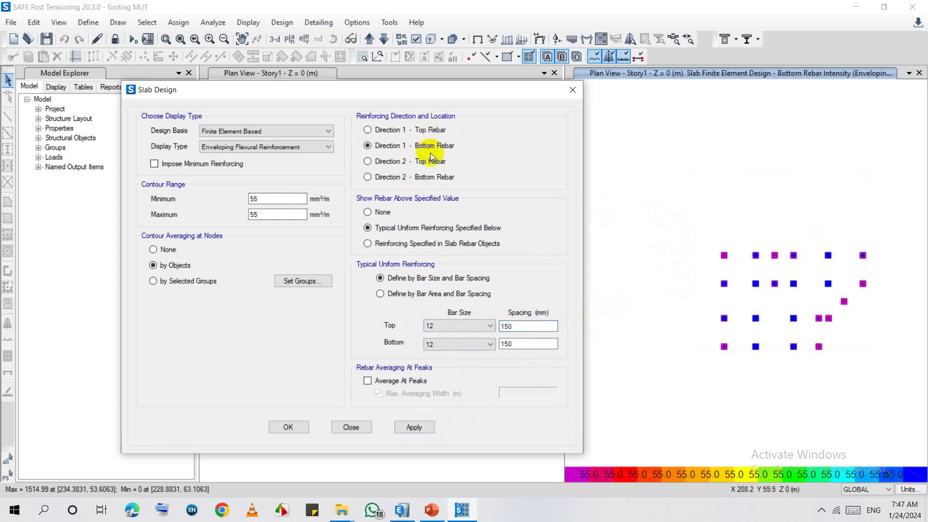
pyautogui.click(428, 178)
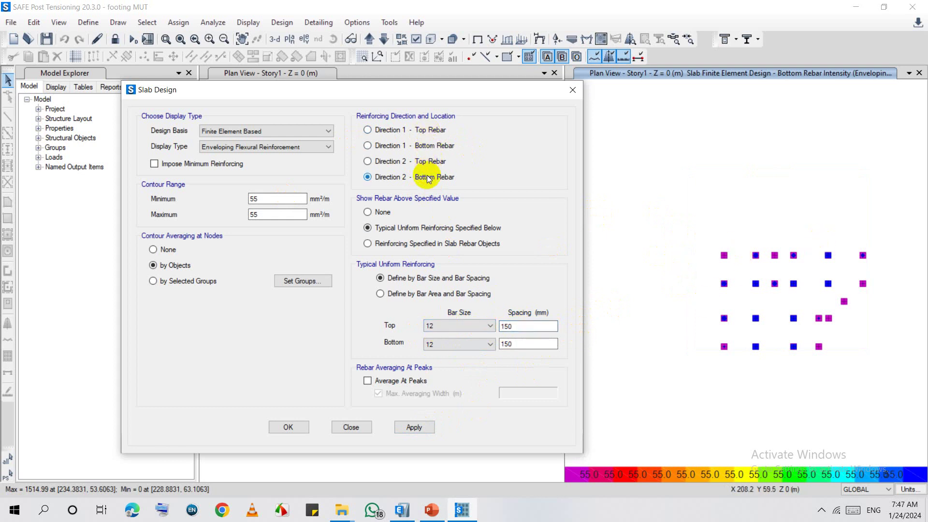
pyautogui.click(433, 148)
pyautogui.click(434, 177)
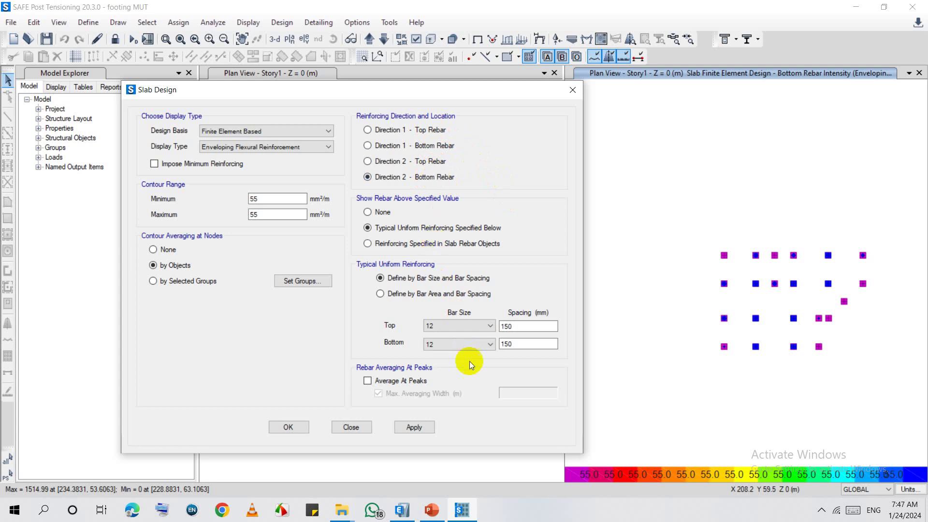
pyautogui.click(414, 427)
# Apply bar size 16 to the top and bottom typical reinforcing and examine the footings' Direction 2 bottom rebar contours.
pyautogui.click(459, 326)
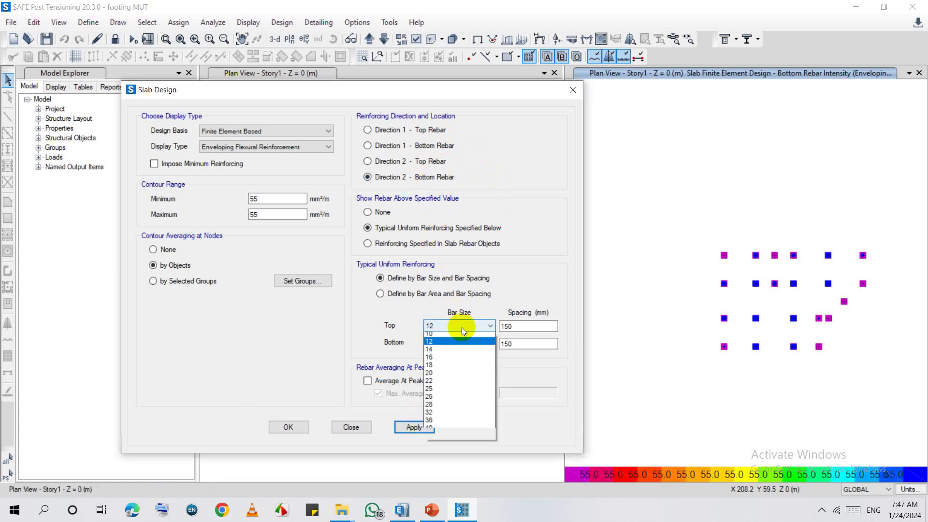
pyautogui.click(454, 375)
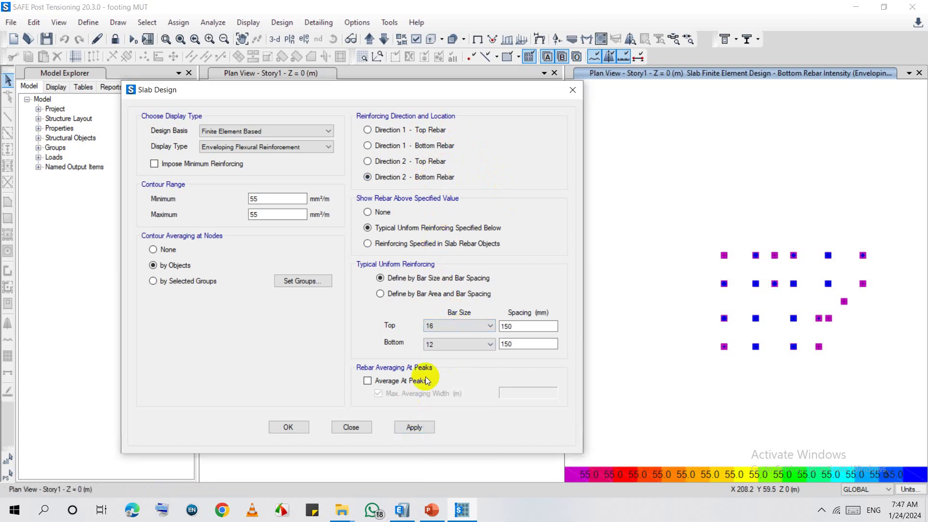
pyautogui.click(434, 348)
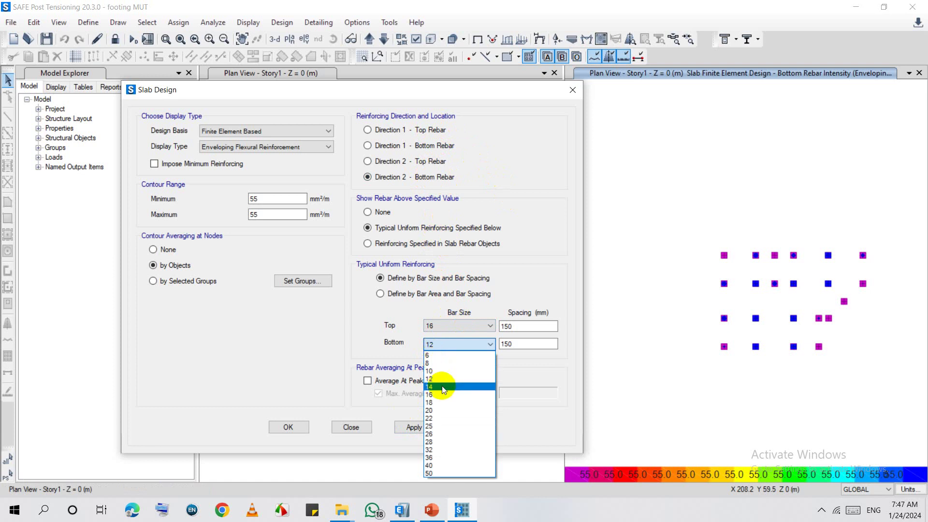
pyautogui.click(445, 394)
pyautogui.click(407, 428)
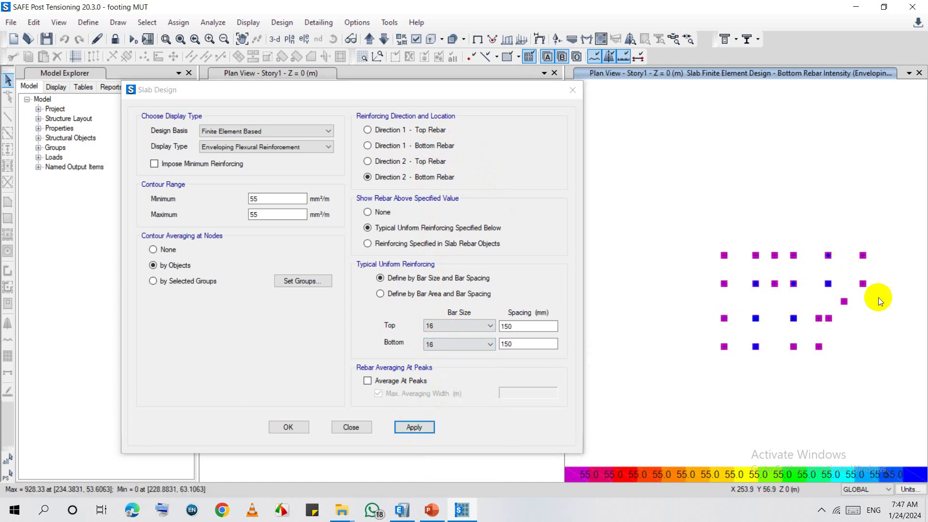
pyautogui.scroll(2, 805, 296)
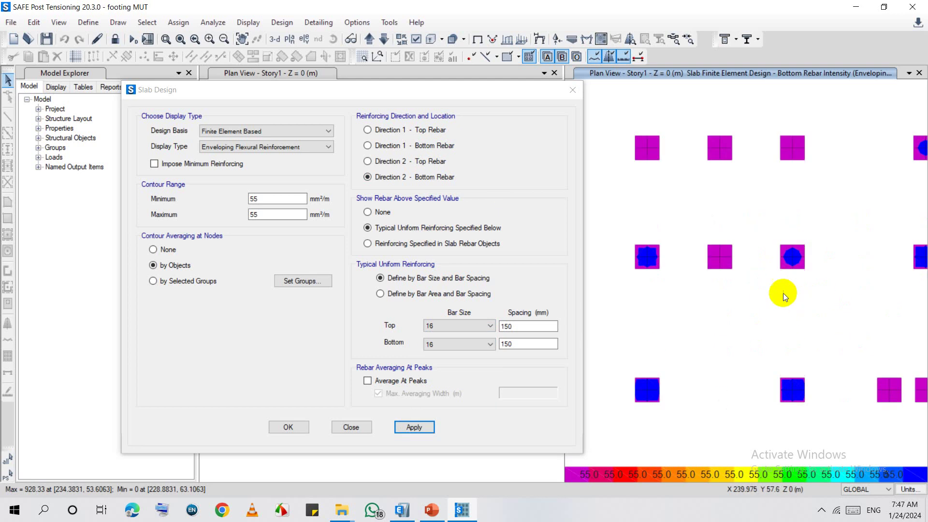
pyautogui.scroll(-2, 759, 253)
pyautogui.scroll(2, 698, 242)
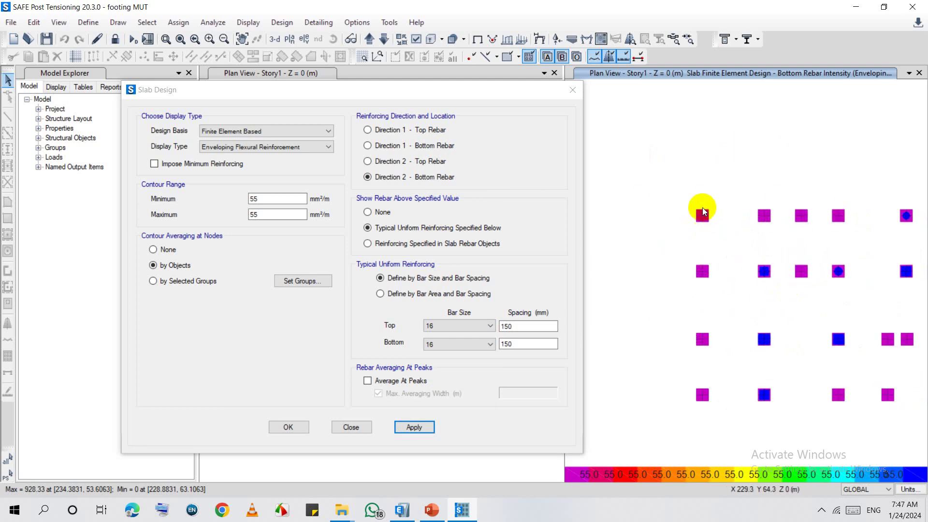
pyautogui.scroll(2, 773, 272)
pyautogui.moveTo(755, 266)
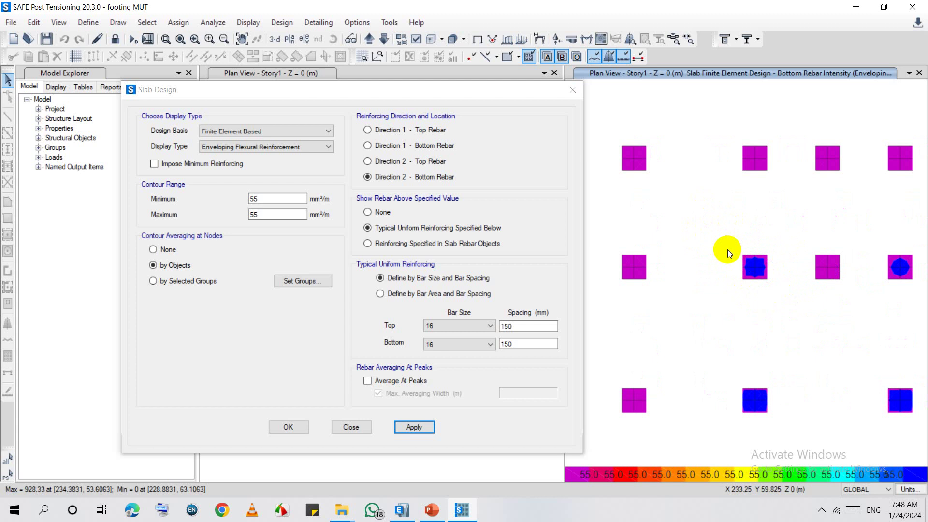
pyautogui.scroll(-2, 711, 266)
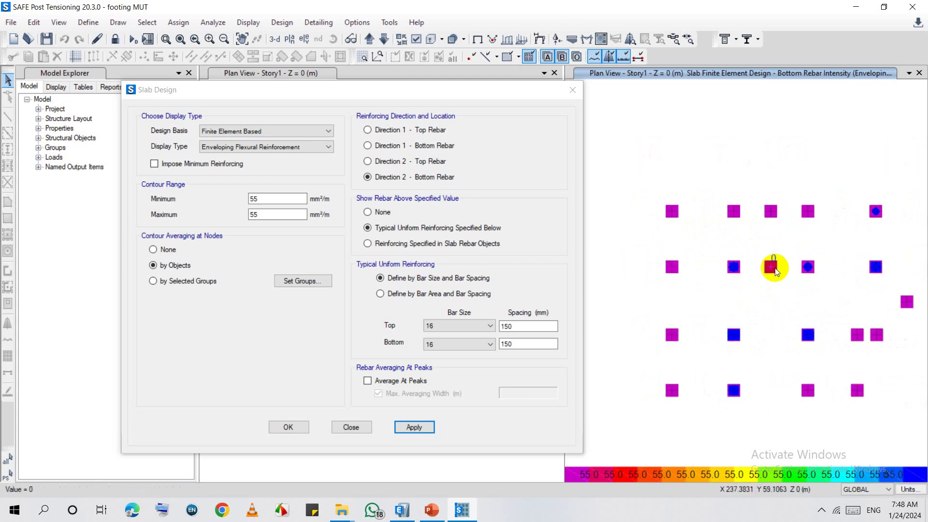
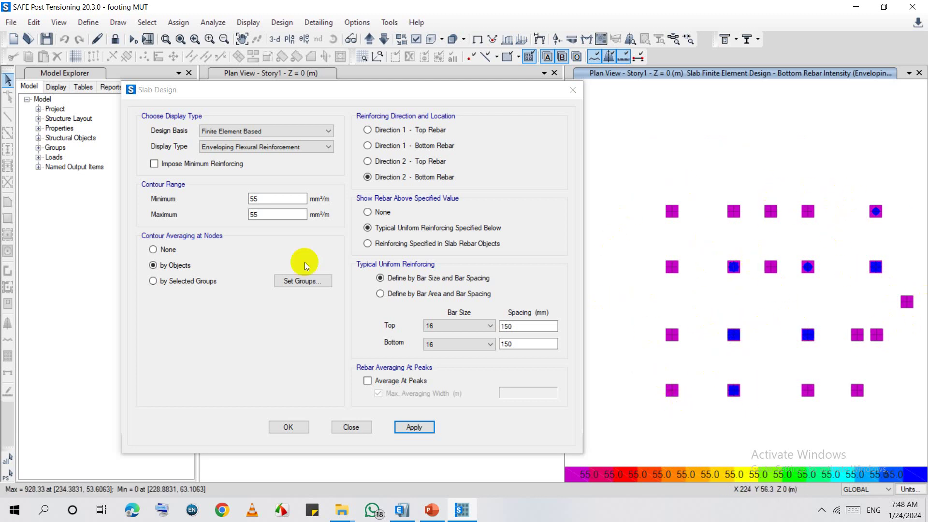
# Set the typical uniform reinforcing spacing to 200 mm for both top and bottom bars and apply it.
pyautogui.click(501, 327)
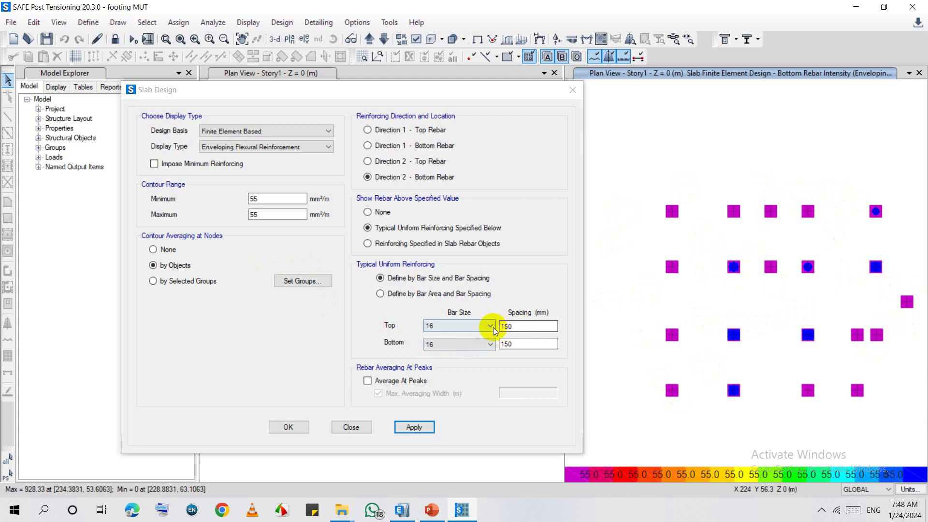
pyautogui.click(529, 330)
pyautogui.moveTo(530, 331); pyautogui.dragTo(498, 344)
pyautogui.write('200')
pyautogui.write('2')
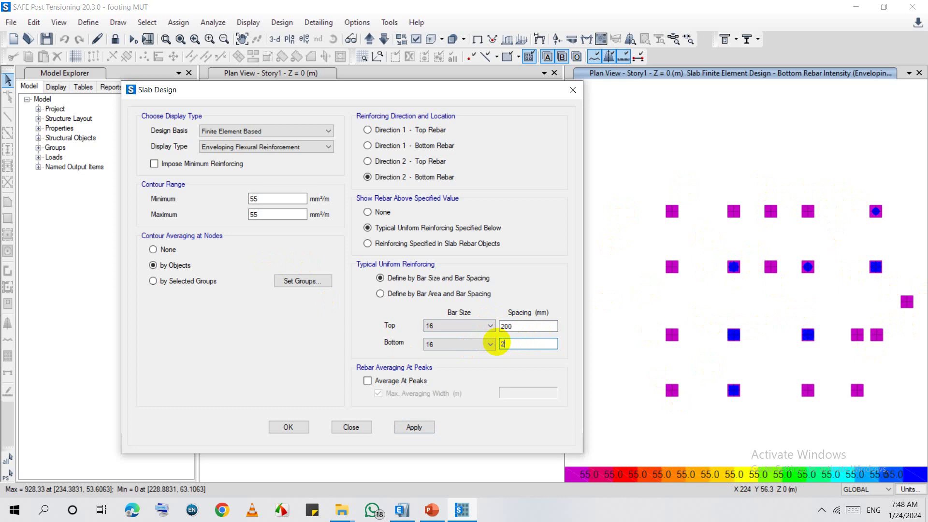
pyautogui.write('00')
pyautogui.click(415, 427)
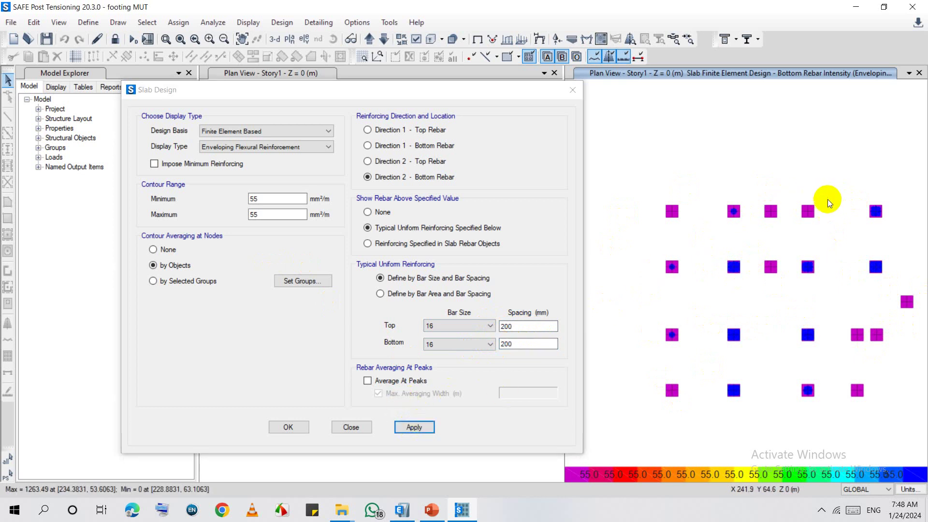
# Select several footings on the plan to compare their bottom rebar contours, clear the selection and inspect individual footings.
pyautogui.click(757, 238)
pyautogui.moveTo(697, 193); pyautogui.dragTo(658, 214)
pyautogui.click(678, 387)
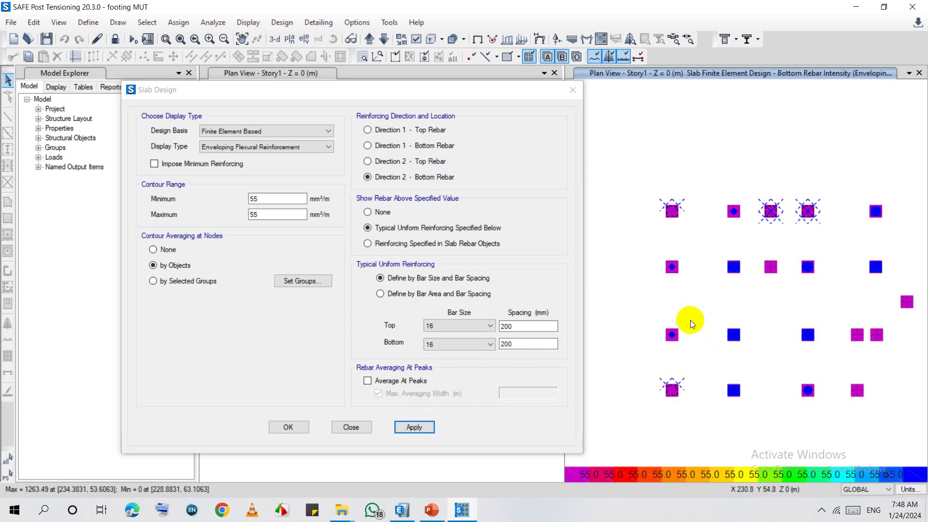
pyautogui.moveTo(888, 194); pyautogui.dragTo(835, 281)
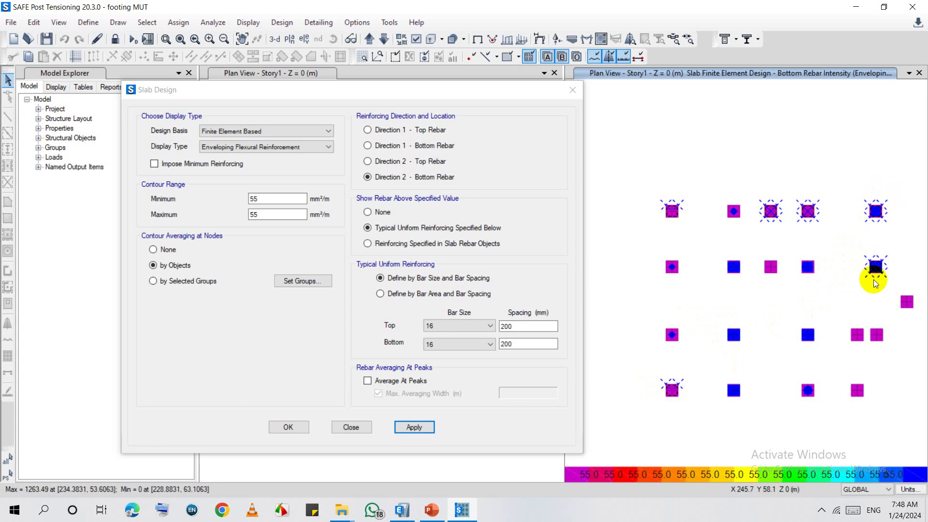
pyautogui.hotkey('ctrl', 'q')
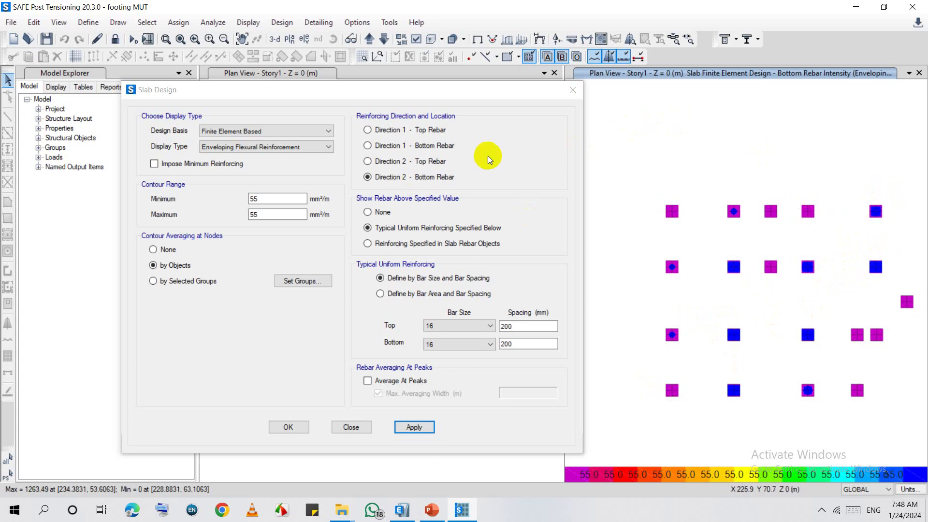
pyautogui.scroll(4, 667, 208)
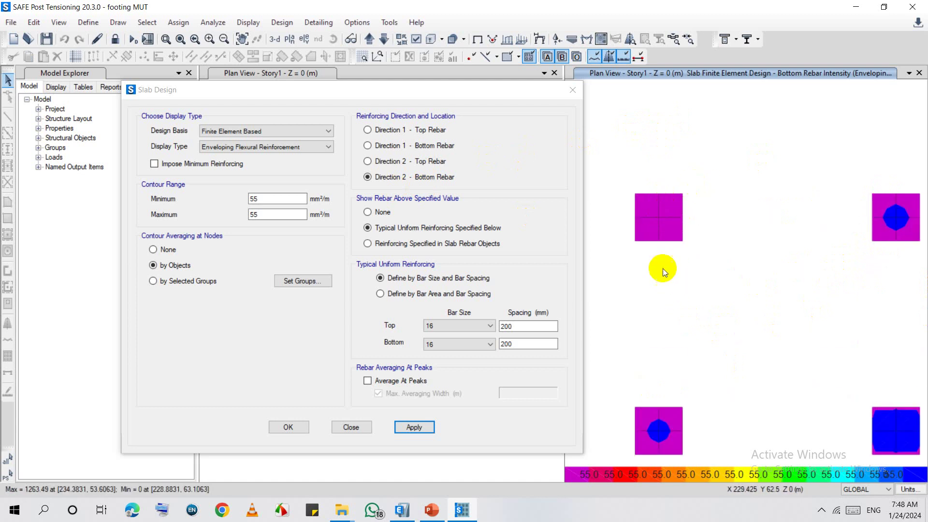
pyautogui.scroll(-4, 652, 290)
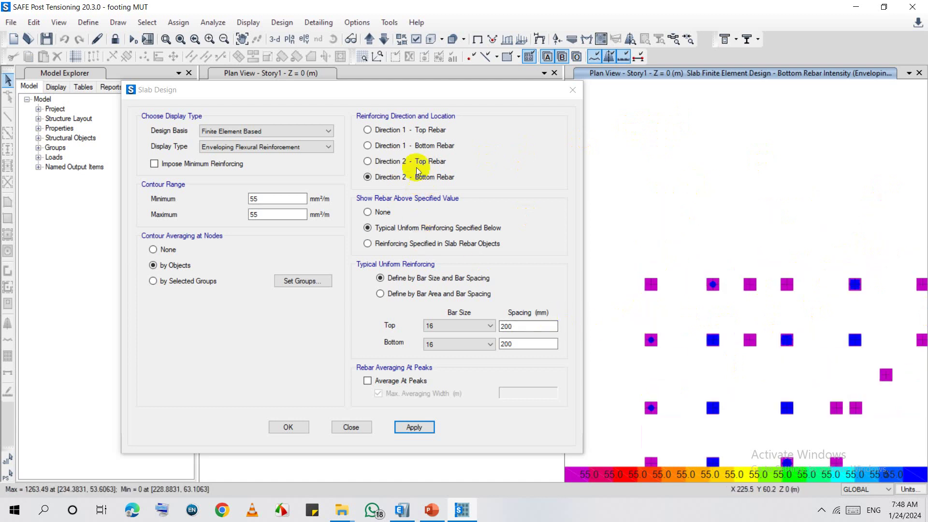
# Switch the contours back to Direction 1 bottom rebar and examine the required reinforcement on one footing.
pyautogui.click(425, 146)
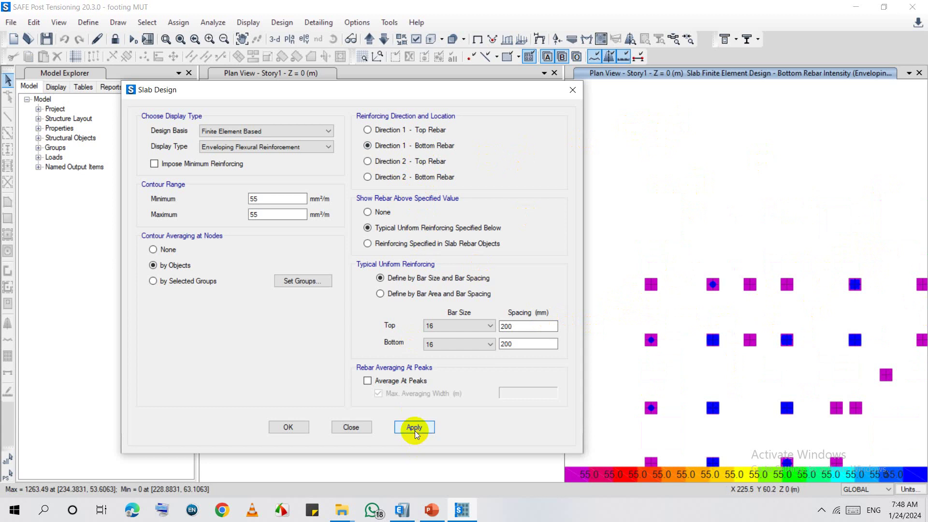
pyautogui.click(414, 429)
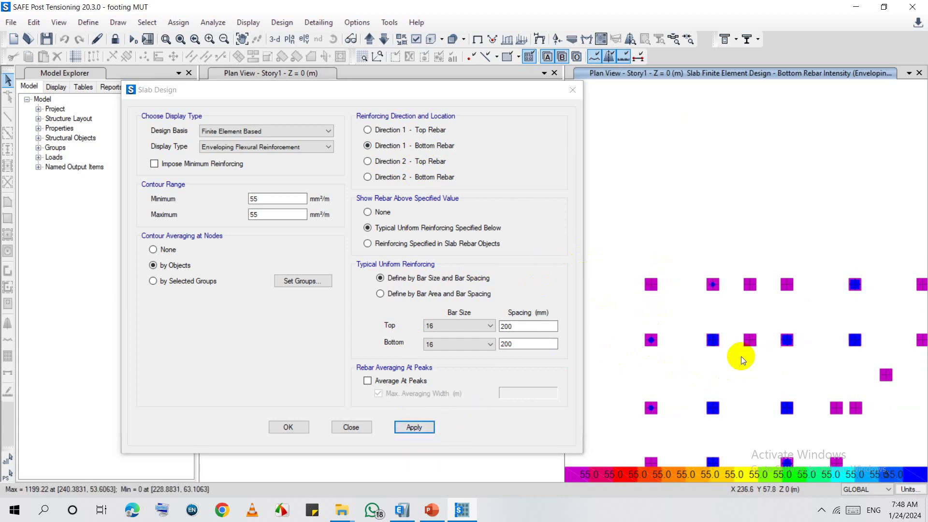
pyautogui.moveTo(716, 340)
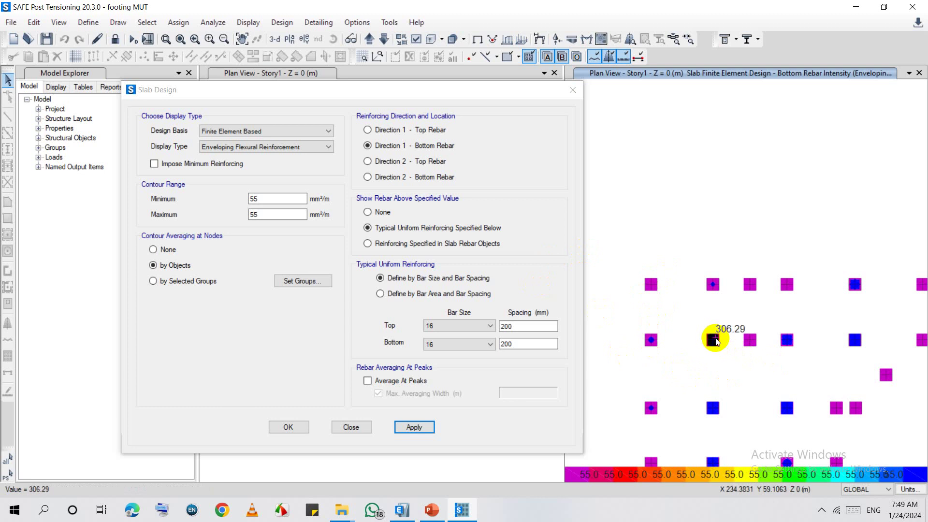
pyautogui.scroll(2, 715, 341)
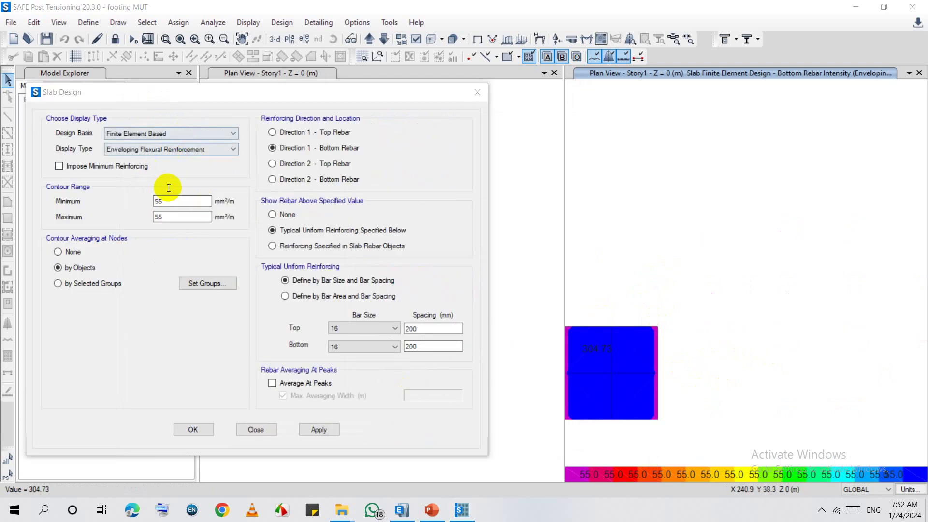
# Set the typical uniform reinforcing bar size to 12 for both top and bottom.
pyautogui.click(182, 201)
pyautogui.doubleClick(163, 202)
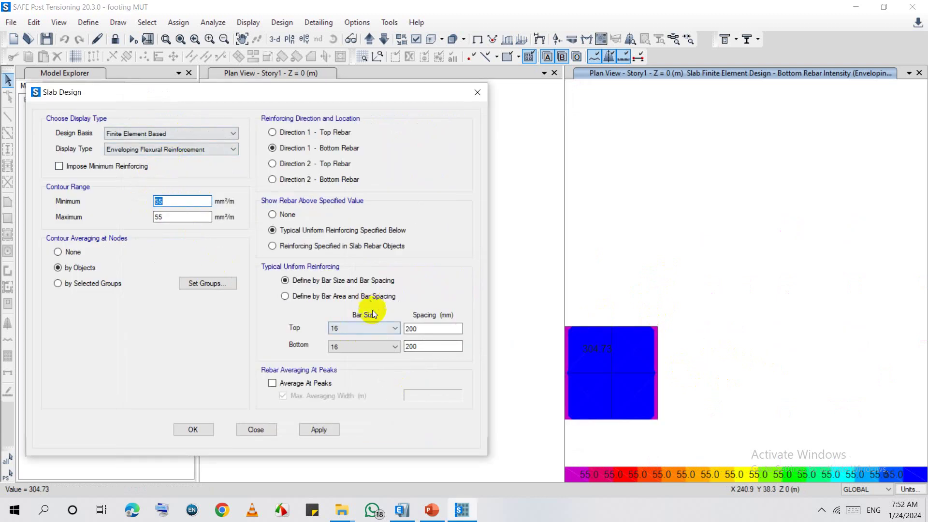
pyautogui.click(373, 329)
pyautogui.click(353, 366)
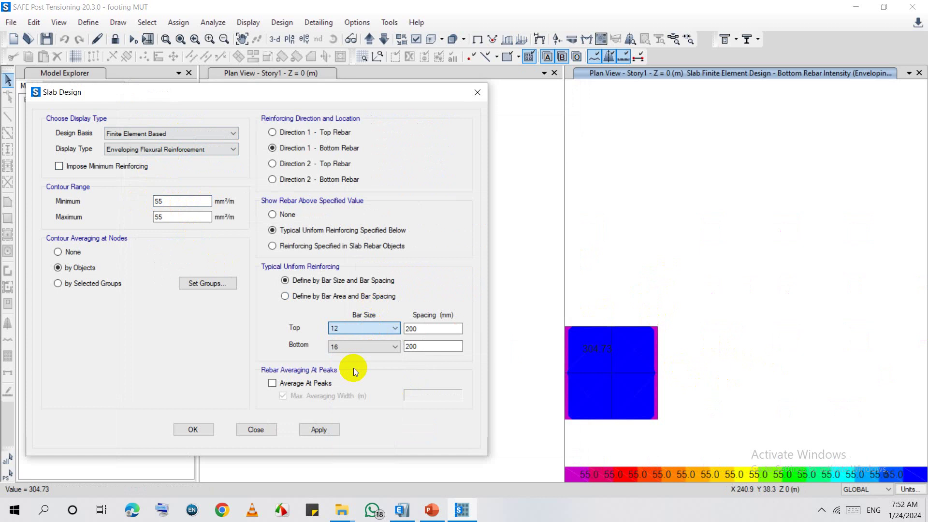
pyautogui.click(452, 332)
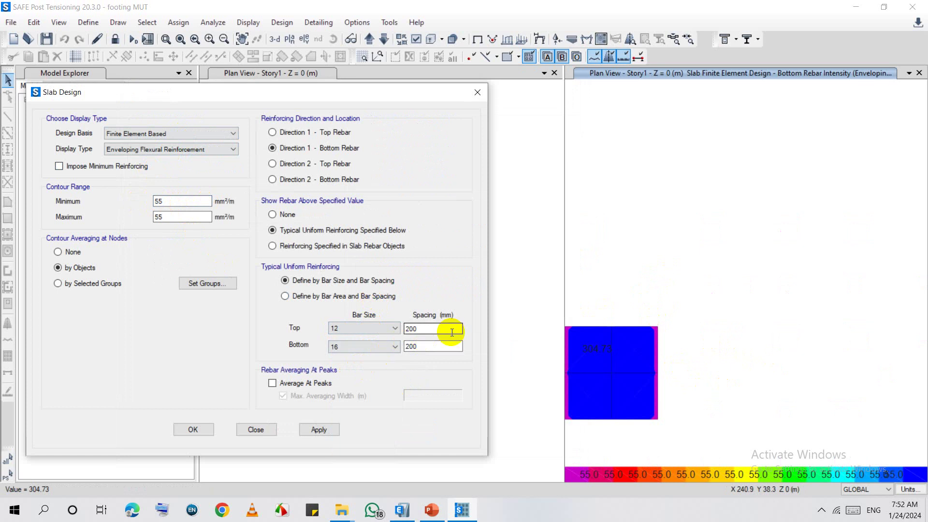
pyautogui.click(363, 346)
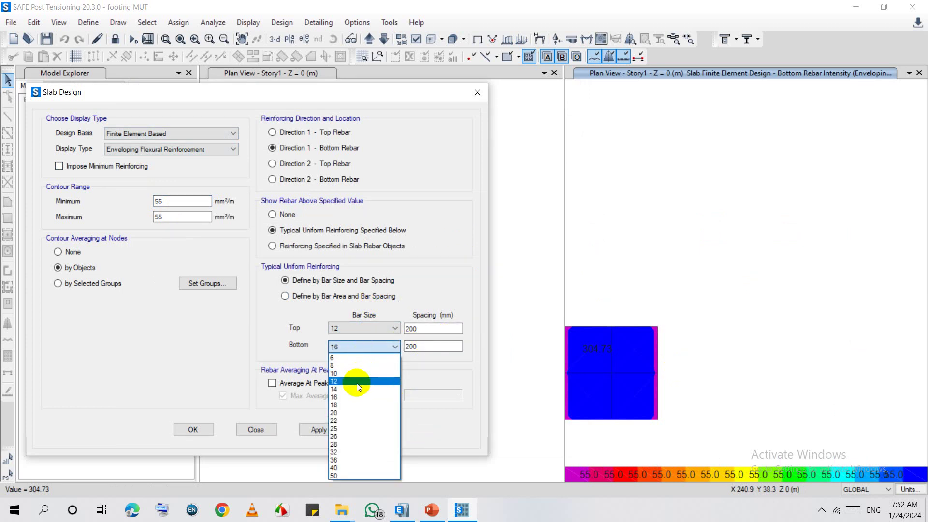
pyautogui.click(359, 381)
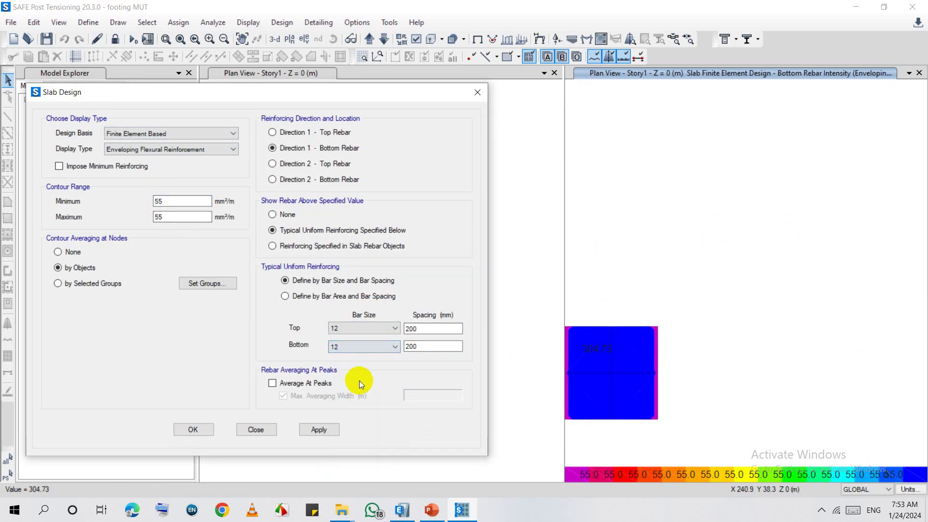
# Set both the minimum and maximum of the contour range to 565 mm²/m, apply them and view the footings' contours.
pyautogui.click(191, 201)
pyautogui.doubleClick(160, 201)
pyautogui.write('=13')
pyautogui.write('13')
pyautogui.write('*5')
pyautogui.press('Return')
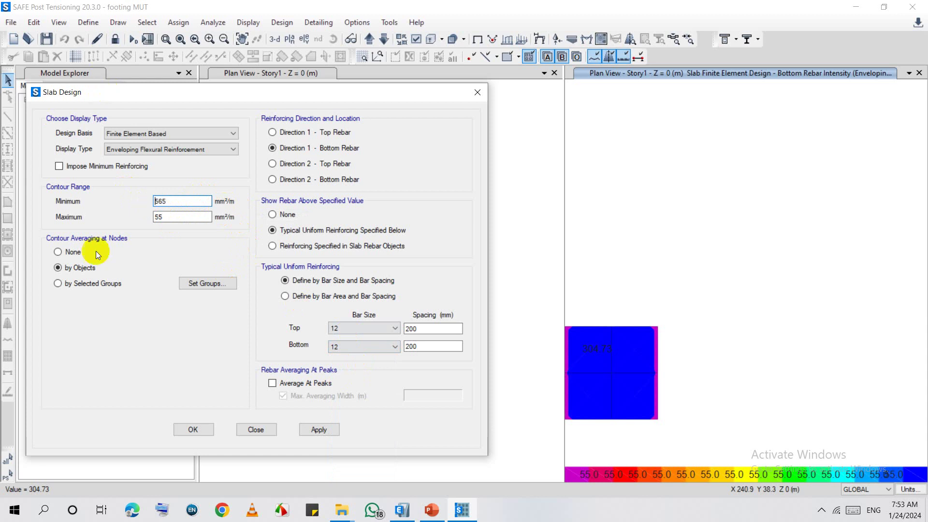
pyautogui.doubleClick(170, 216)
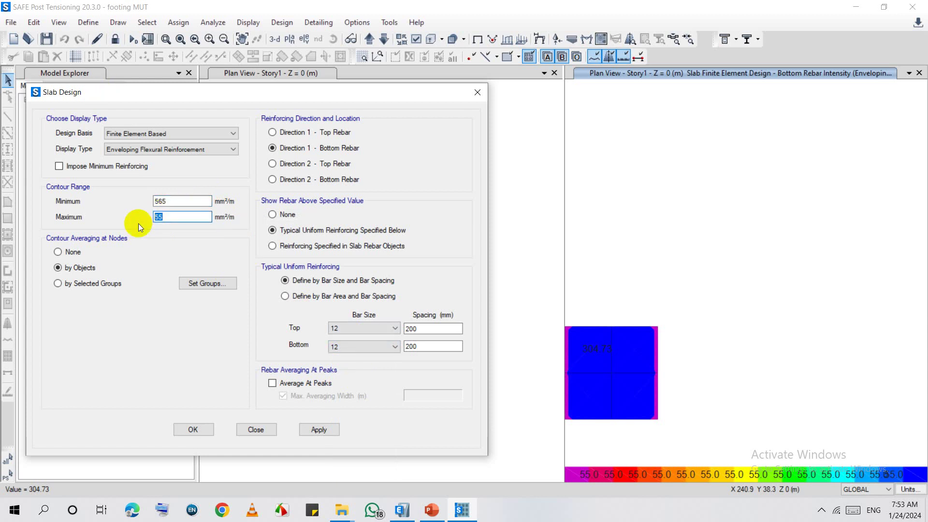
pyautogui.write('57')
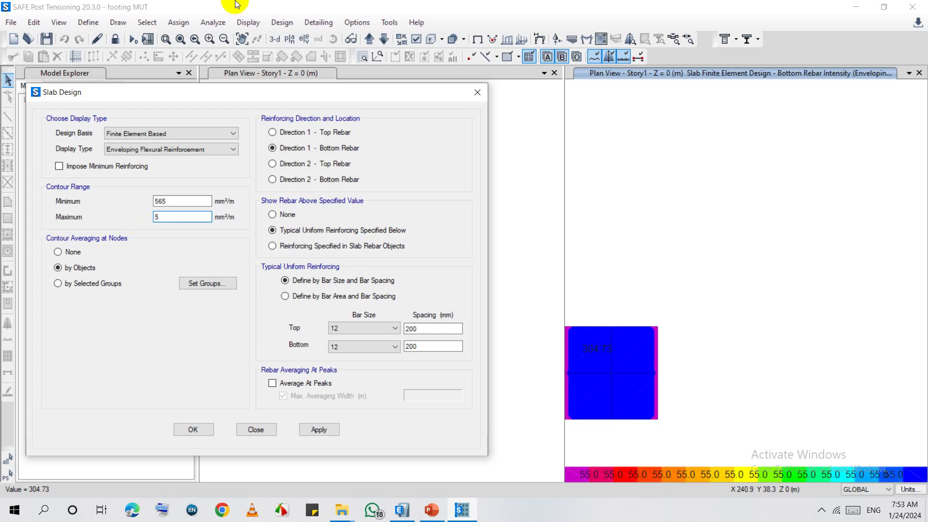
pyautogui.write('65')
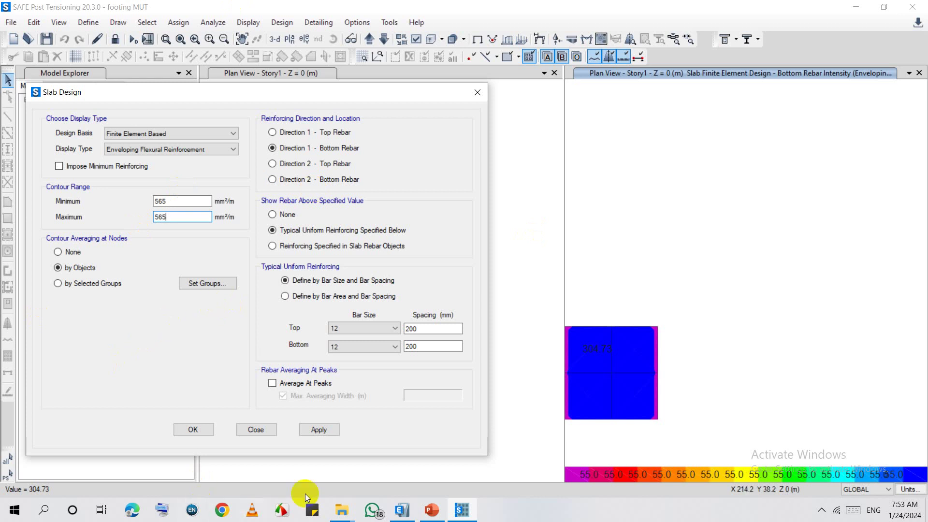
pyautogui.click(310, 424)
pyautogui.scroll(-1, 721, 321)
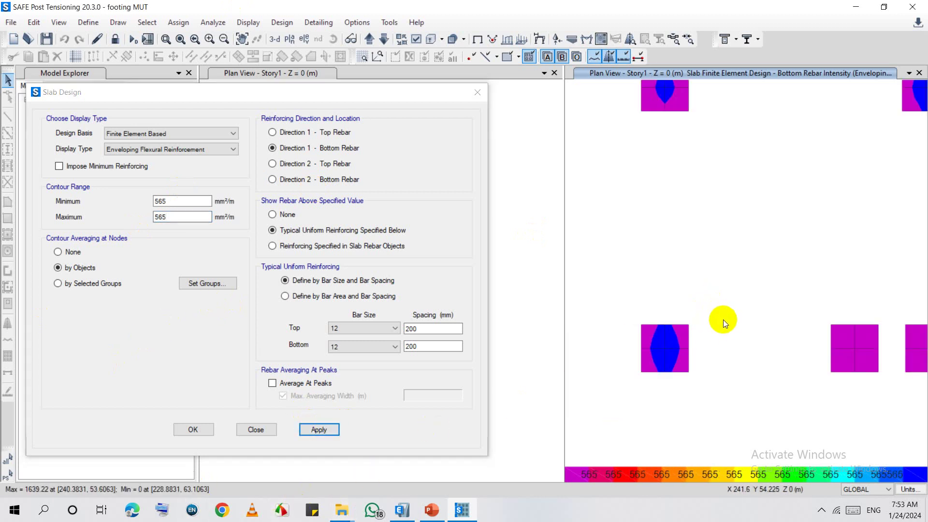
# Set the typical uniform reinforcing bar size to 16 for both top and bottom.
pyautogui.scroll(-1, 718, 342)
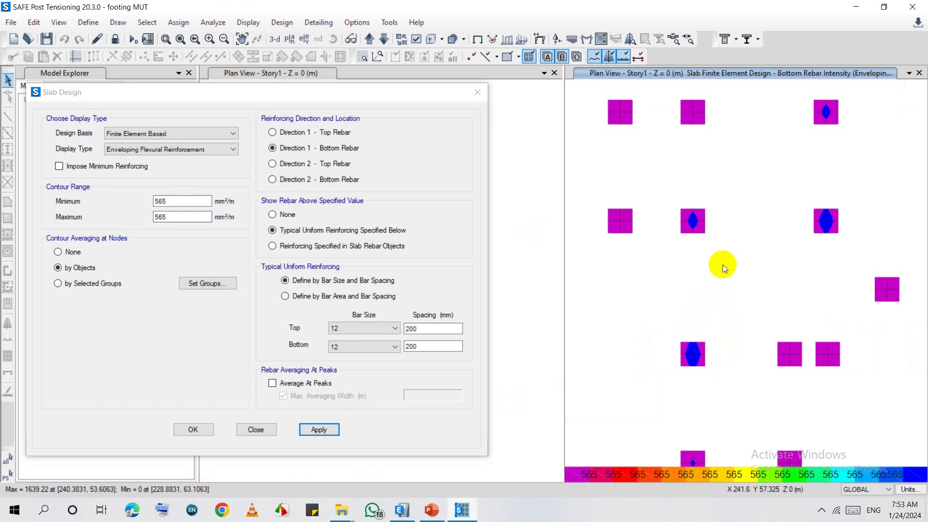
pyautogui.moveTo(834, 216)
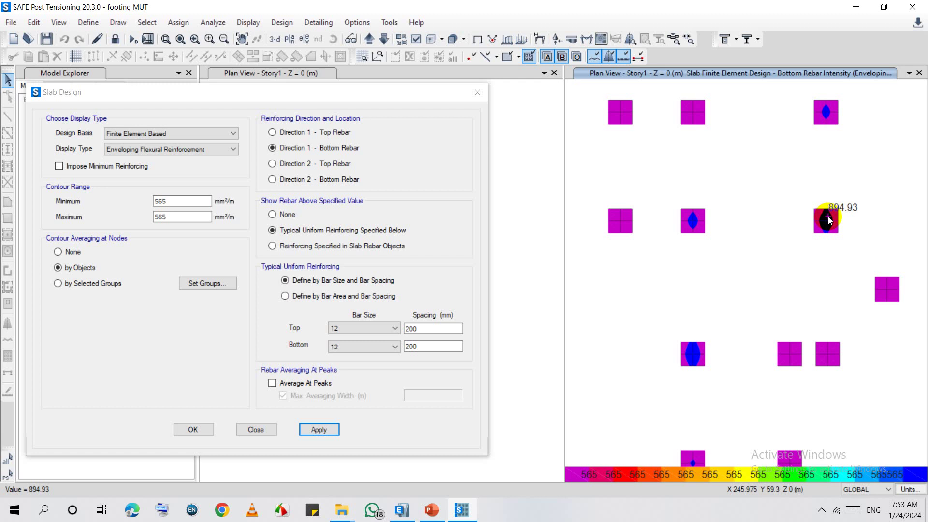
pyautogui.click(375, 327)
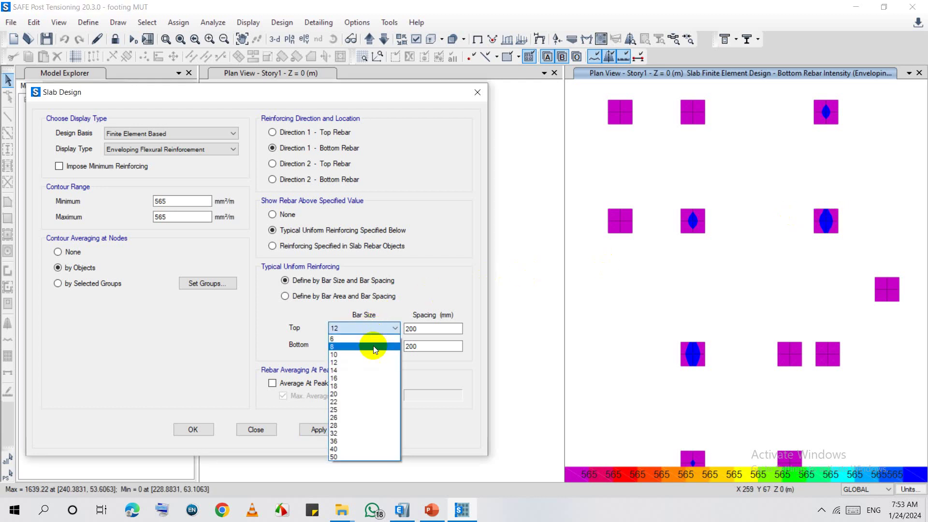
pyautogui.click(368, 378)
pyautogui.click(377, 348)
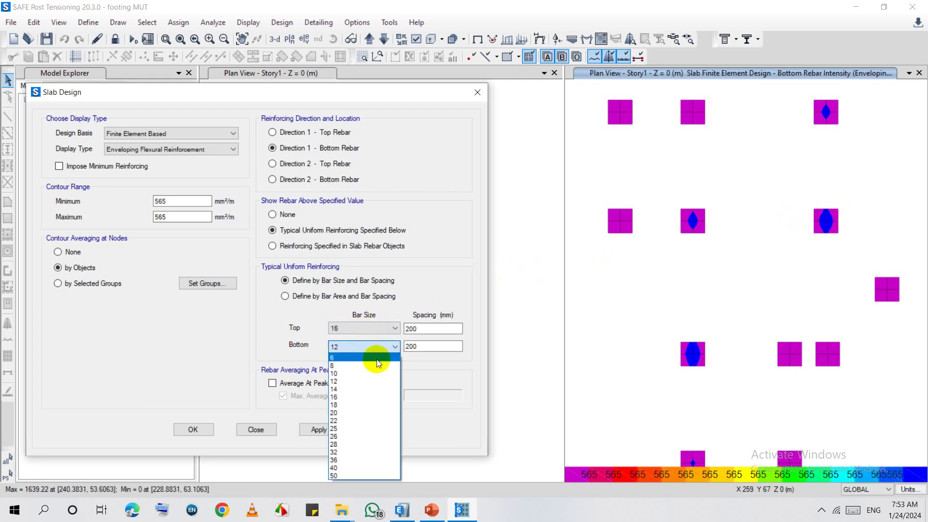
pyautogui.click(367, 397)
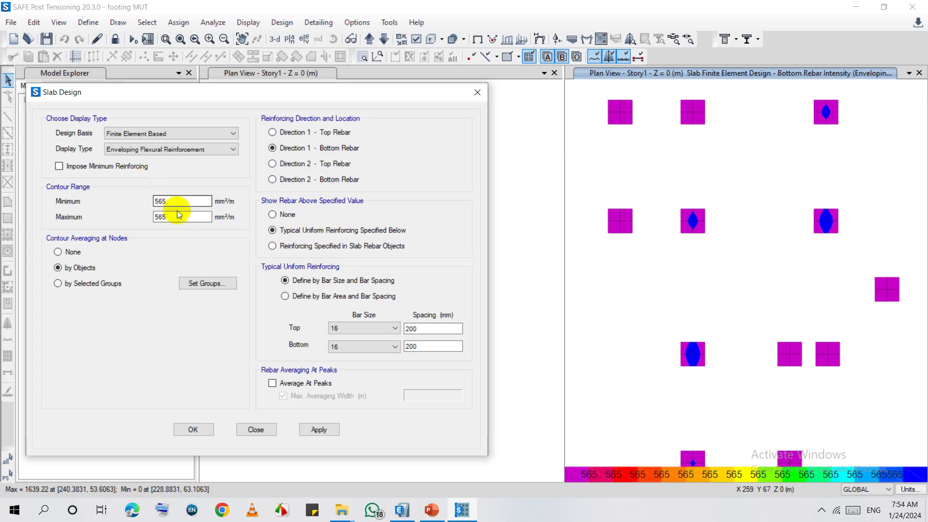
# Set both the minimum and maximum of the contour range to 1000 mm²/m, apply them and view all footings.
pyautogui.click(177, 204)
pyautogui.moveTo(177, 203); pyautogui.dragTo(124, 194)
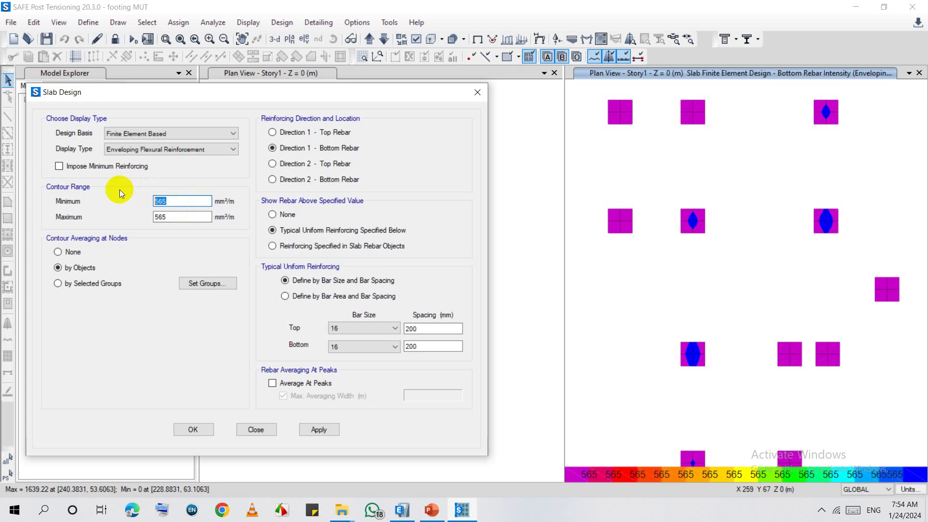
pyautogui.write('1000')
pyautogui.doubleClick(164, 216)
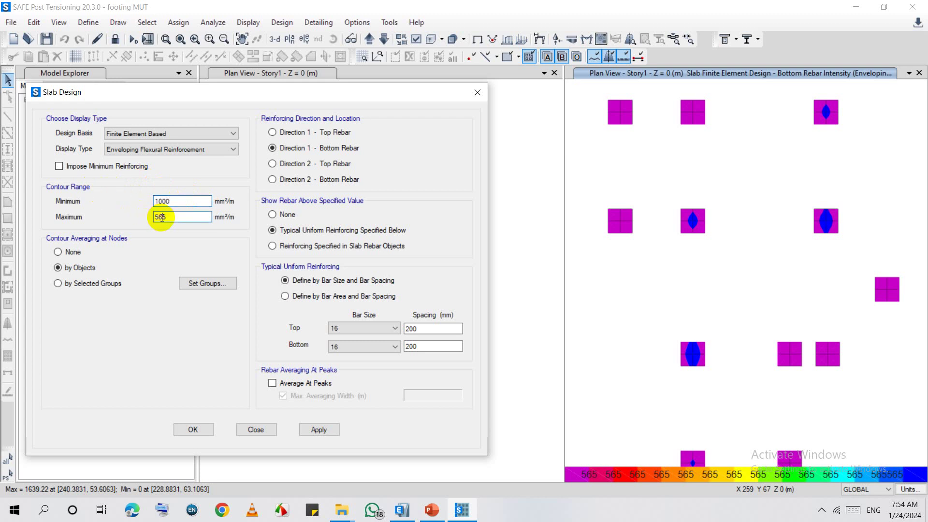
pyautogui.write('1000')
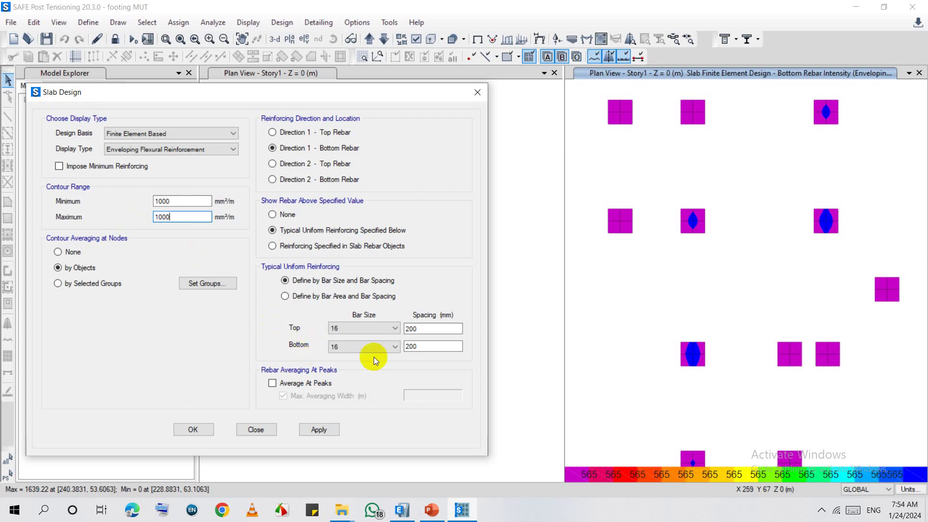
pyautogui.click(322, 430)
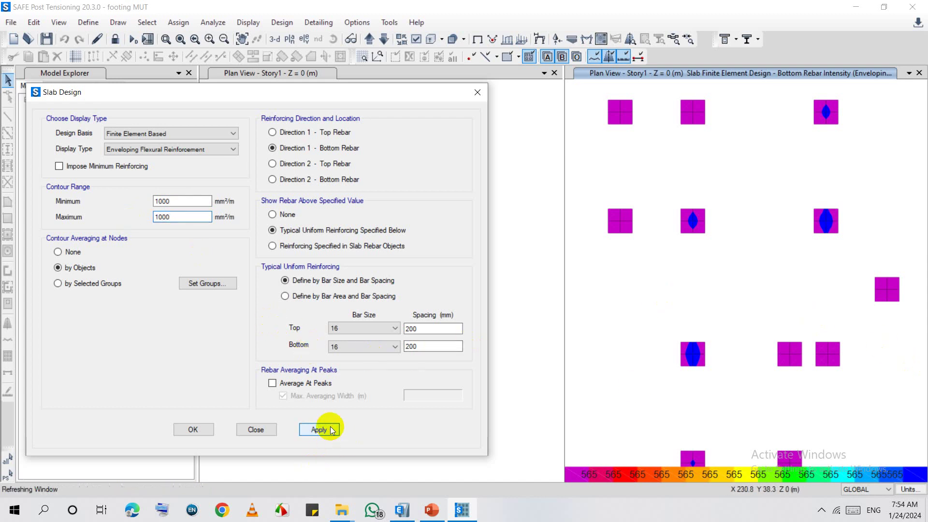
pyautogui.scroll(-2, 798, 235)
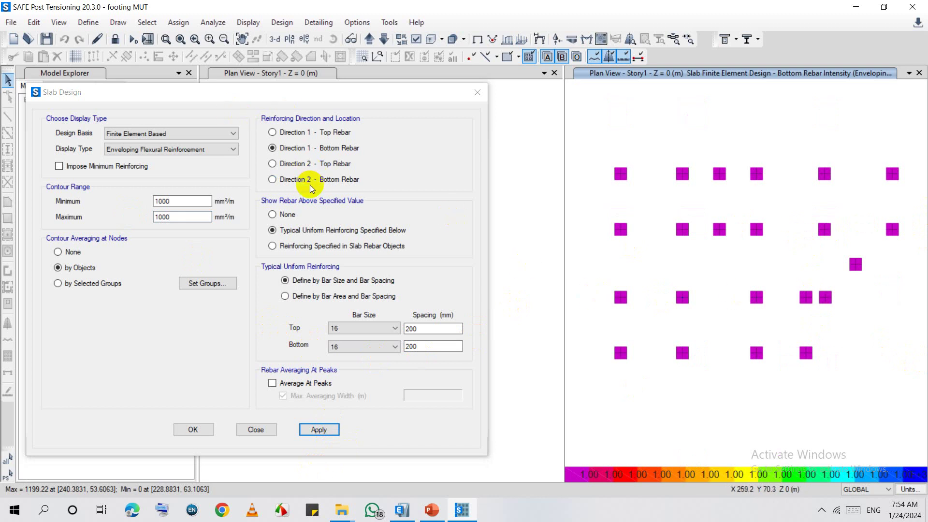
# Display the Direction 2 bottom rebar contours and check them across the footings.
pyautogui.click(273, 179)
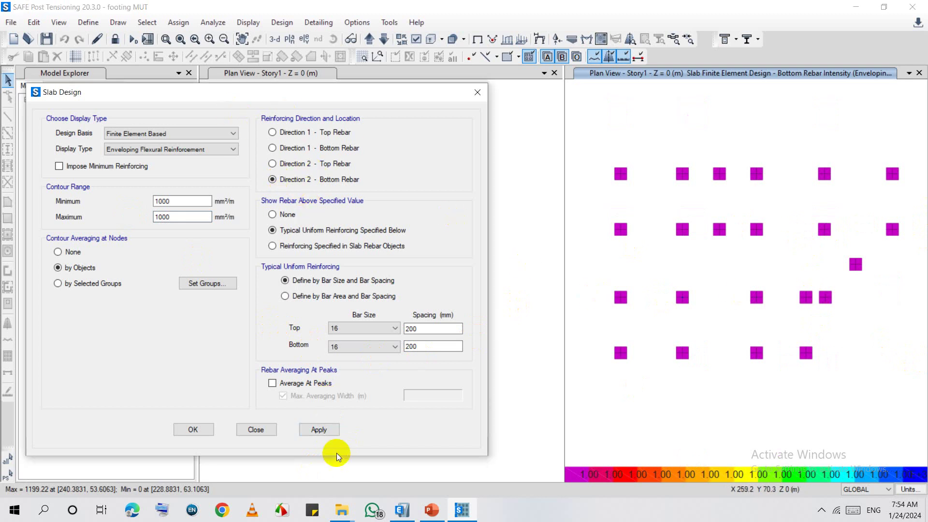
pyautogui.click(319, 429)
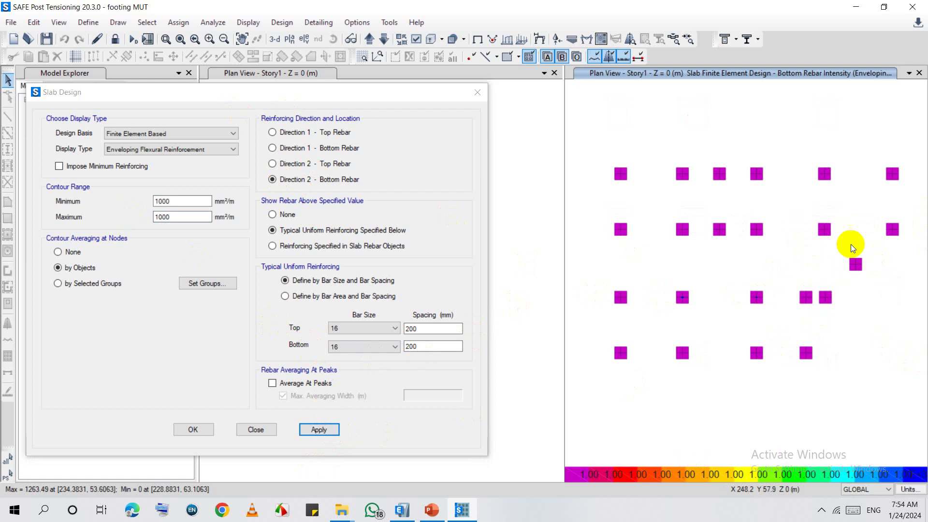
pyautogui.click(332, 321)
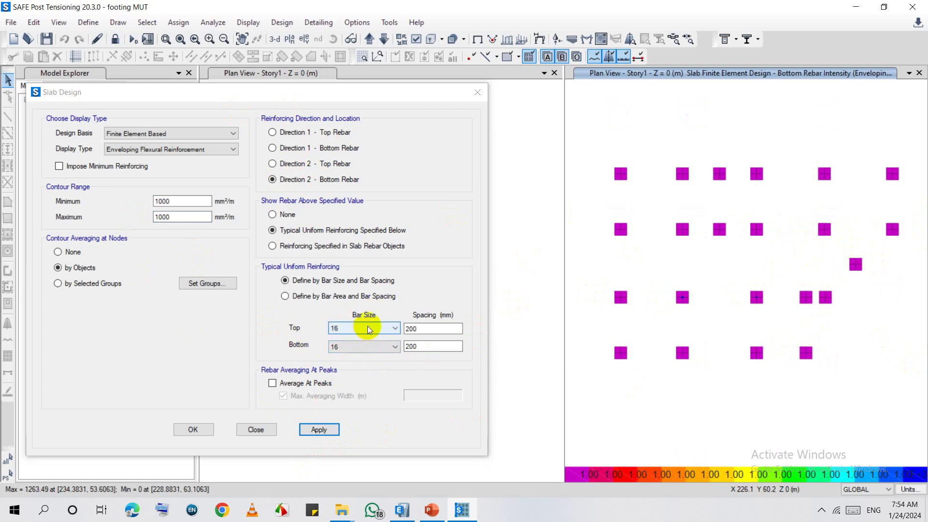